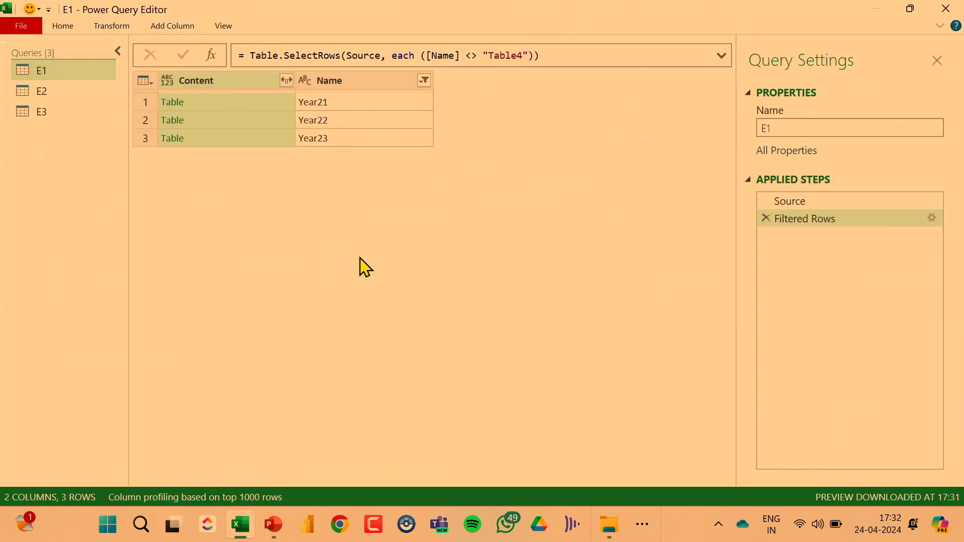
Step: Enlarge the editor's display and make room for the data preview by collapsing the query list and narrowing Query Settings
{"action": "key", "text": "ctrl+shift+plus"}
{"action": "key", "text": "ctrl+shift+plus"}
{"action": "key", "text": "ctrl+shift+plus"}
{"action": "key", "text": "ctrl+shift+plus"}
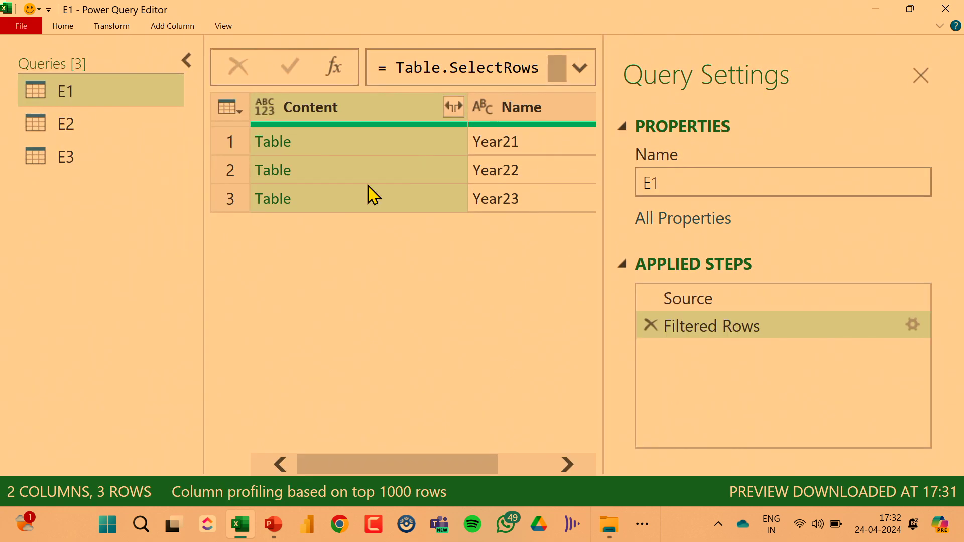
{"action": "left_click", "coordinate": [188, 61]}
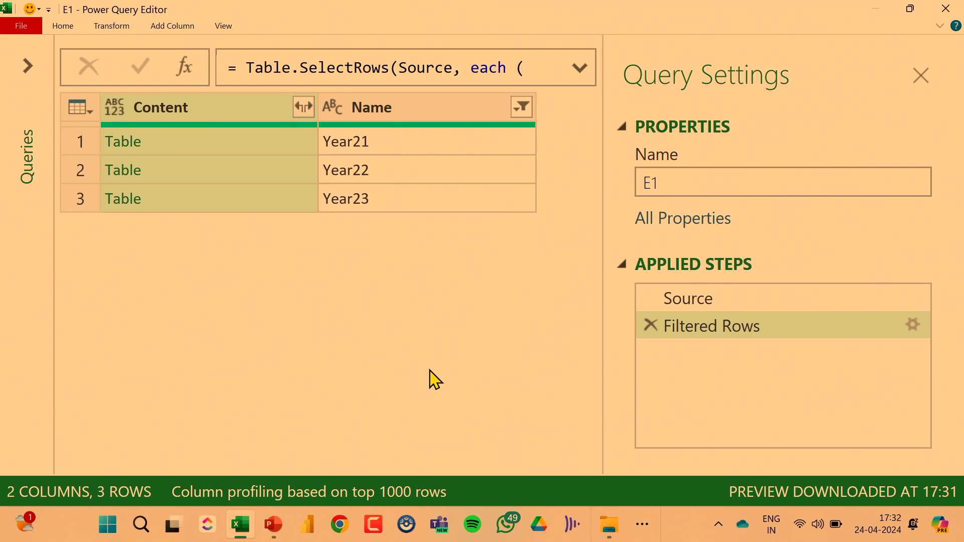
{"action": "key", "text": "ctrl+shift+plus"}
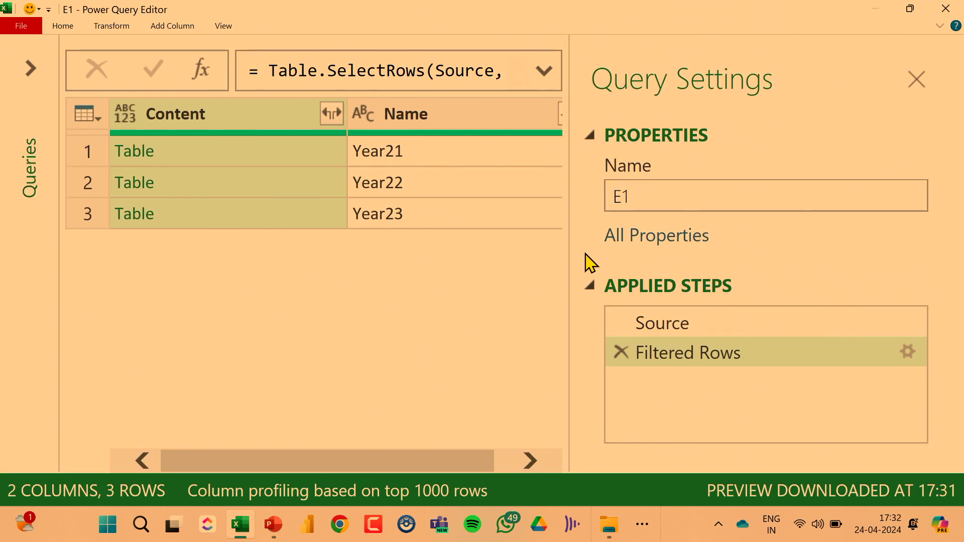
{"action": "left_click_drag", "start_coordinate": [569, 246], "coordinate": [711, 232]}
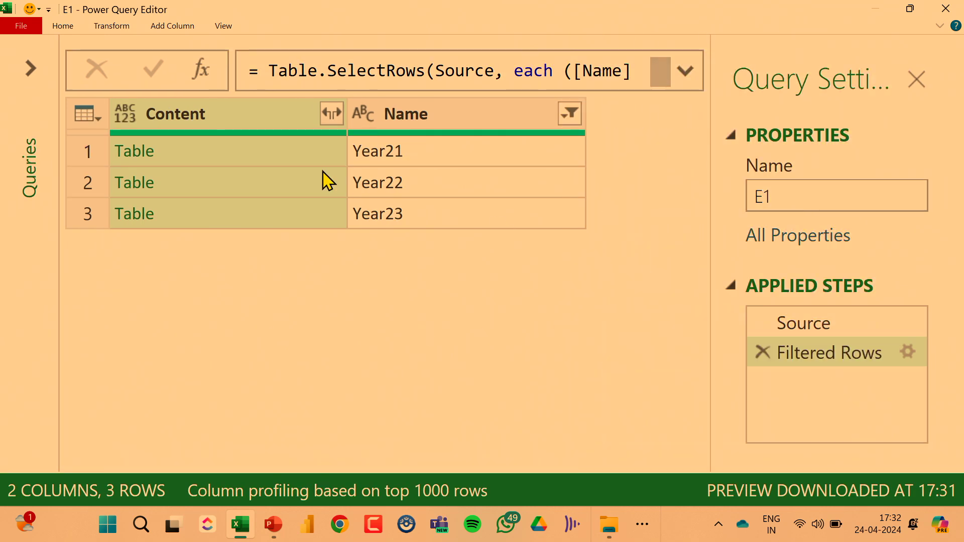
Step: Preview the nested tables in the Content column for Year21, Year22 and Year23
{"action": "left_click", "coordinate": [271, 164]}
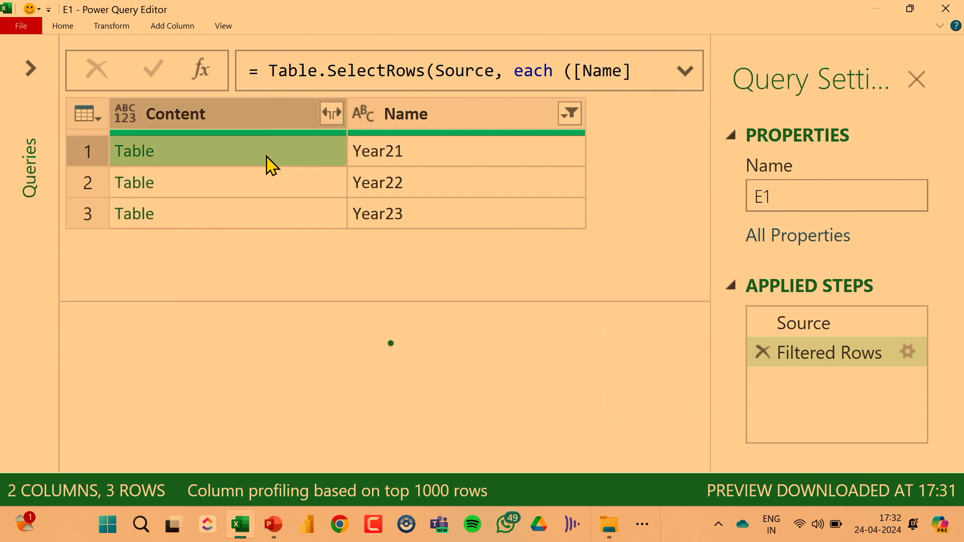
{"action": "left_click", "coordinate": [271, 190]}
{"action": "left_click", "coordinate": [270, 219]}
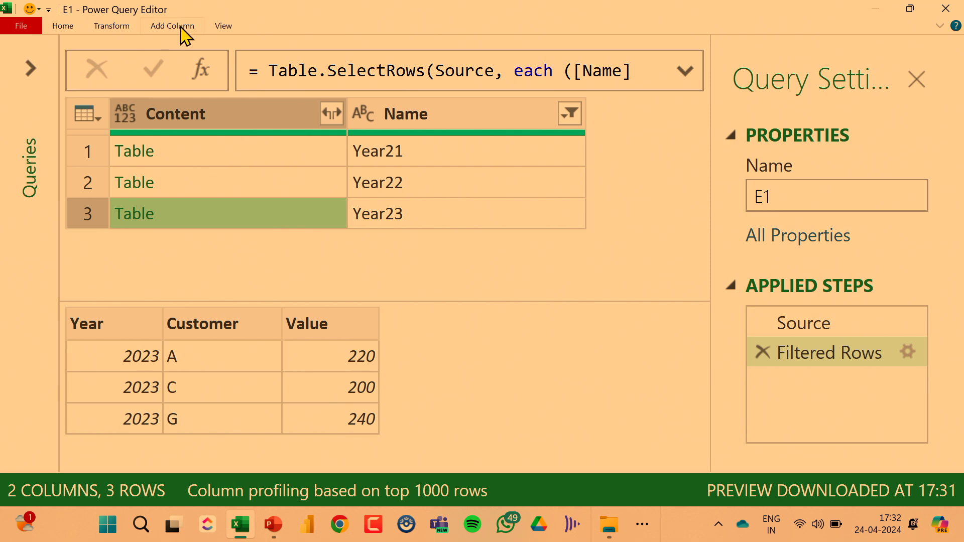
Step: Add a blank custom step after Filtered Rows in query E1
{"action": "key", "text": "ctrl+2"}
{"action": "left_click_drag", "start_coordinate": [181, 45], "coordinate": [228, 112]}
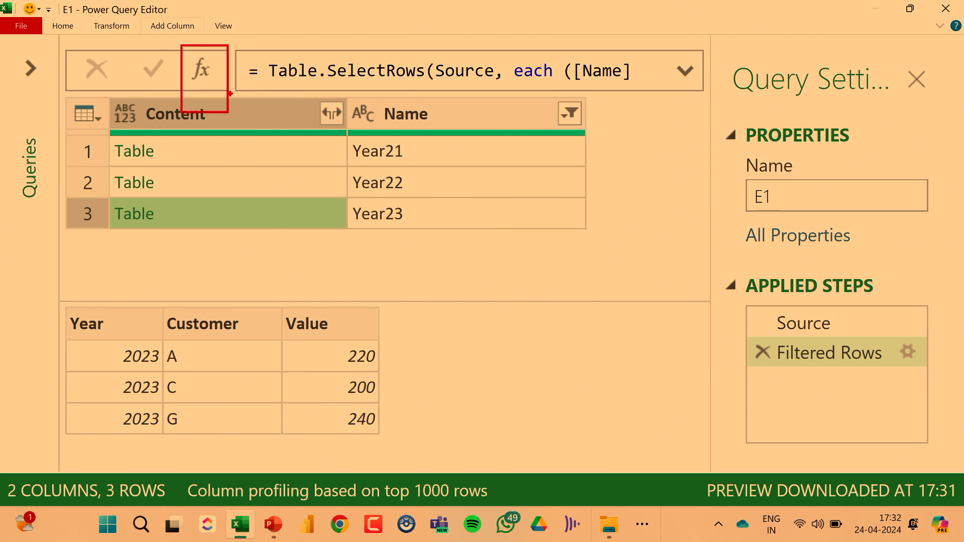
{"action": "key", "text": "Escape"}
{"action": "left_click", "coordinate": [203, 71]}
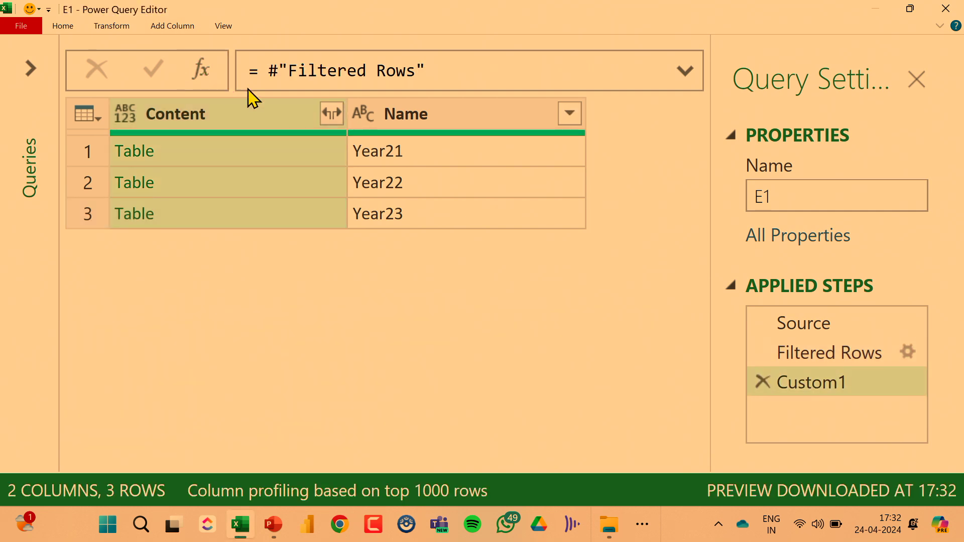
{"action": "key", "text": "ctrl+2"}
{"action": "mouse_move", "coordinate": [261, 49]}
{"action": "left_mouse_down"}
{"action": "mouse_move", "coordinate": [425, 88]}
{"action": "mouse_move", "coordinate": [687, 284]}
{"action": "mouse_move", "coordinate": [808, 351]}
{"action": "left_mouse_up"}
{"action": "key", "text": "Escape"}
Step: Replace the custom step's reference to Filtered Rows with the Table.Combine function
{"action": "left_click", "coordinate": [456, 77]}
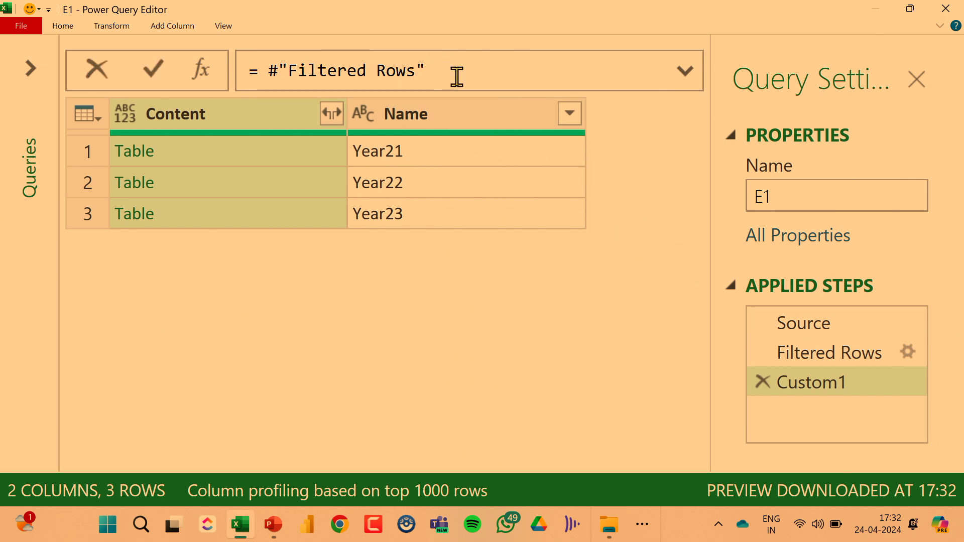
{"action": "key", "text": "ctrl+shift+Left"}
{"action": "key", "text": "ctrl+shift+Left"}
{"action": "key", "text": "ctrl+shift+Left"}
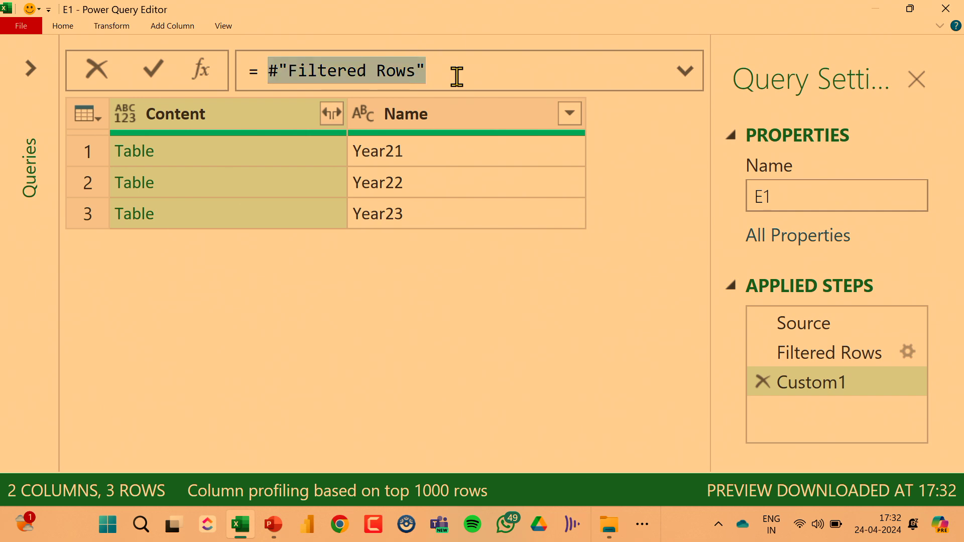
{"action": "type", "text": "Table.Com"}
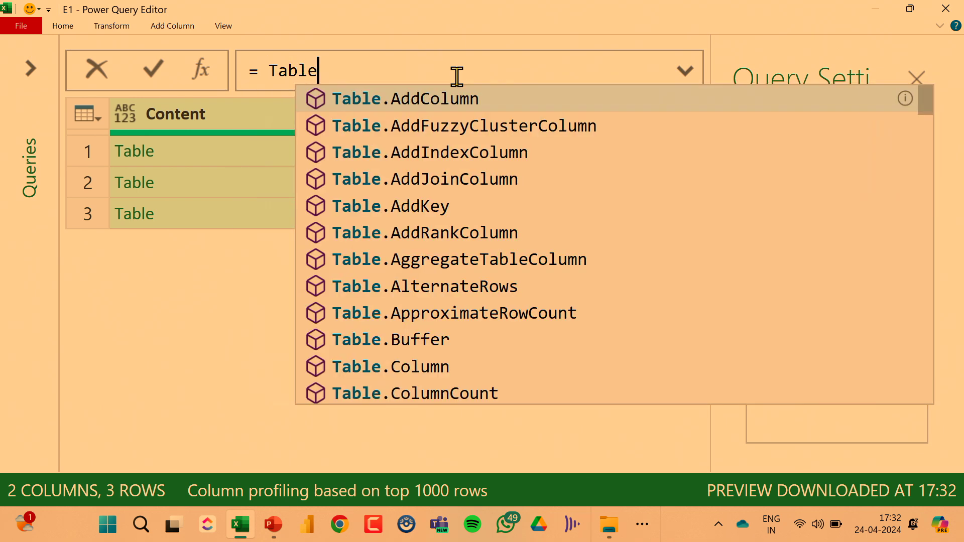
{"action": "key", "text": "BackSpace"}
{"action": "key", "text": "BackSpace"}
{"action": "type", "text": "om"}
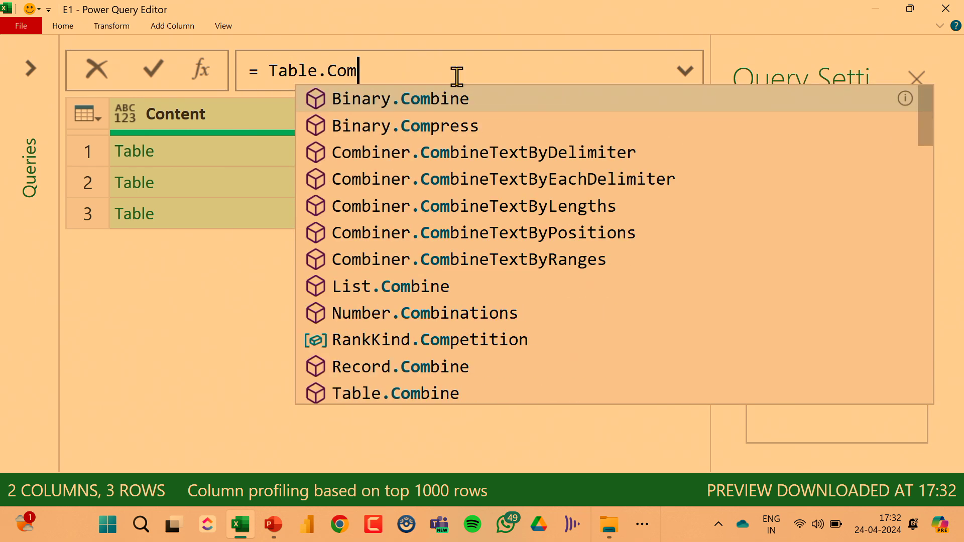
{"action": "key", "text": "BackSpace"}
{"action": "type", "text": "mbine("}
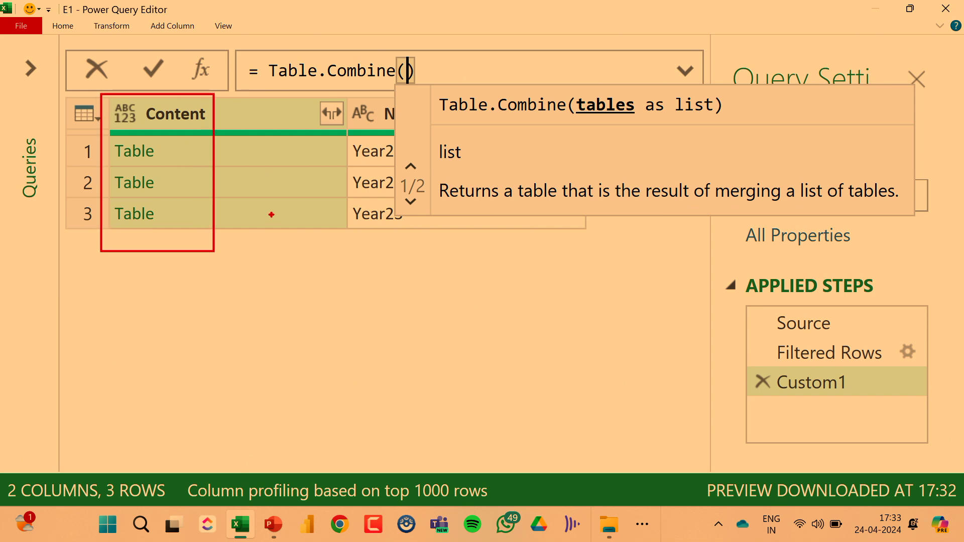
Step: Try to combine the nested tables with the formula = Table.Combine([Content])
{"action": "mouse_move", "coordinate": [194, 108]}
{"action": "left_mouse_down"}
{"action": "mouse_move", "coordinate": [210, 95]}
{"action": "mouse_move", "coordinate": [295, 120]}
{"action": "mouse_move", "coordinate": [403, 69]}
{"action": "left_mouse_up"}
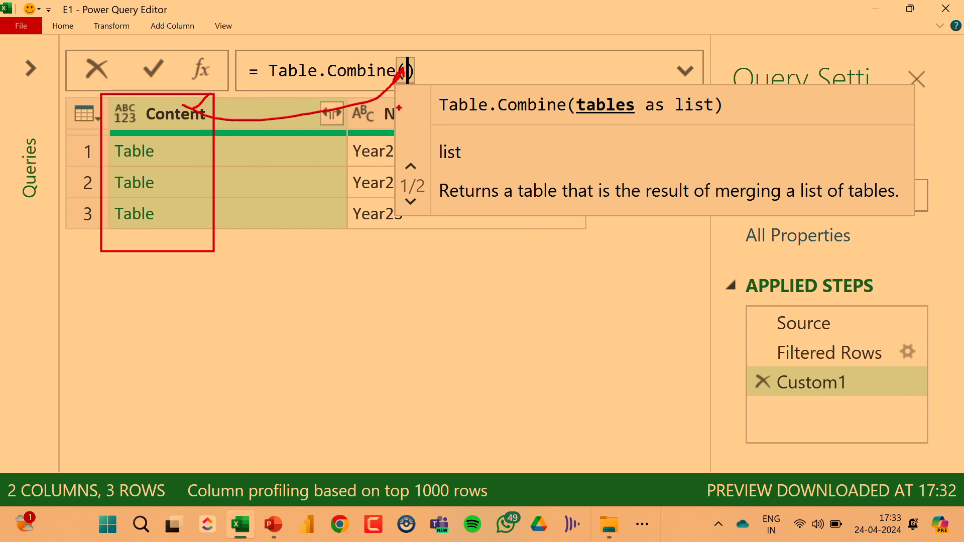
{"action": "key", "text": "Escape"}
{"action": "left_click", "coordinate": [408, 71]}
{"action": "type", "text": "[Content"}
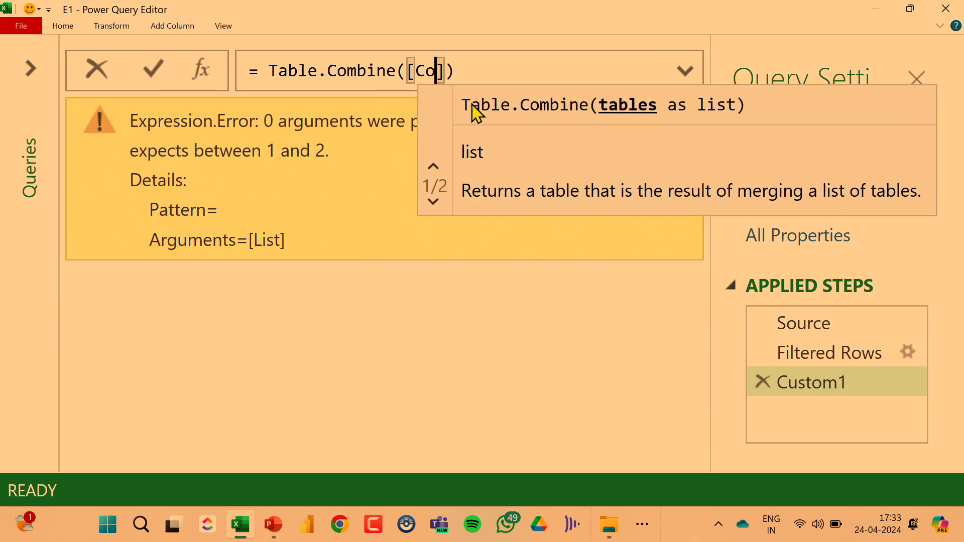
{"action": "key", "text": "Right"}
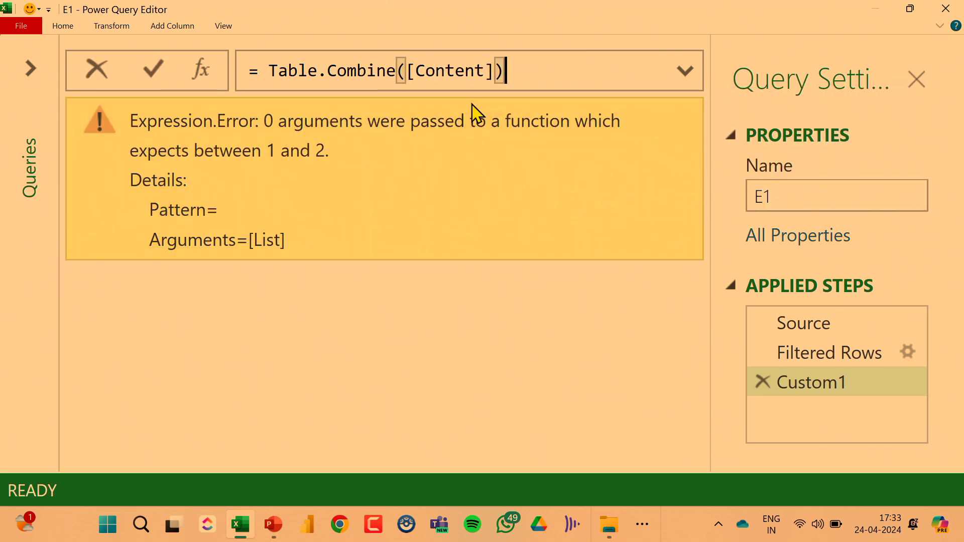
{"action": "key", "text": "Return"}
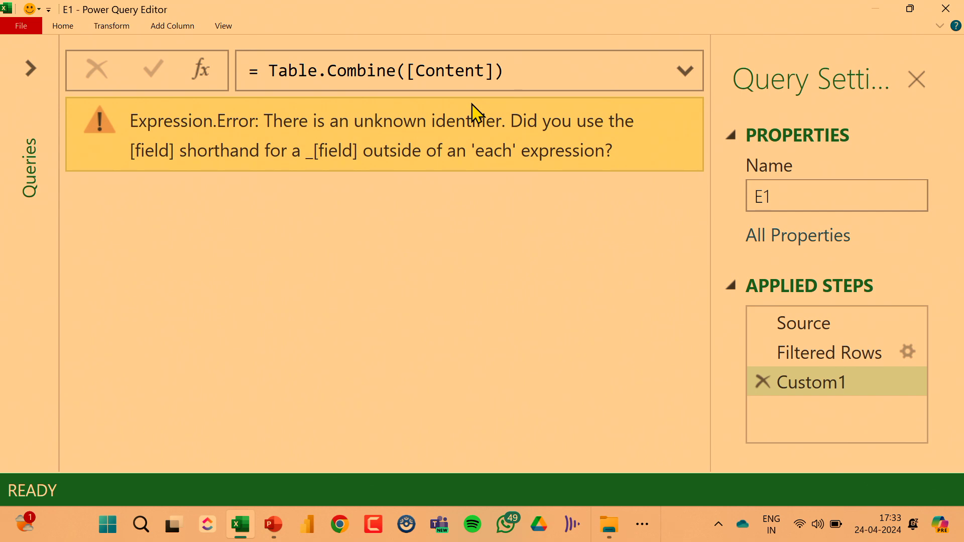
Step: Clear the [Content] argument from Table.Combine and delete the custom step from query E1
{"action": "left_click", "coordinate": [556, 77]}
{"action": "key", "text": "BackSpace"}
{"action": "key", "text": "BackSpace"}
{"action": "key", "text": "BackSpace"}
{"action": "key", "text": "BackSpace"}
{"action": "key", "text": "BackSpace"}
{"action": "key", "text": "BackSpace"}
{"action": "key", "text": "BackSpace"}
{"action": "key", "text": "BackSpace"}
{"action": "key", "text": "BackSpace"}
{"action": "key", "text": "BackSpace"}
{"action": "key", "text": "BackSpace"}
{"action": "type", "text": "("}
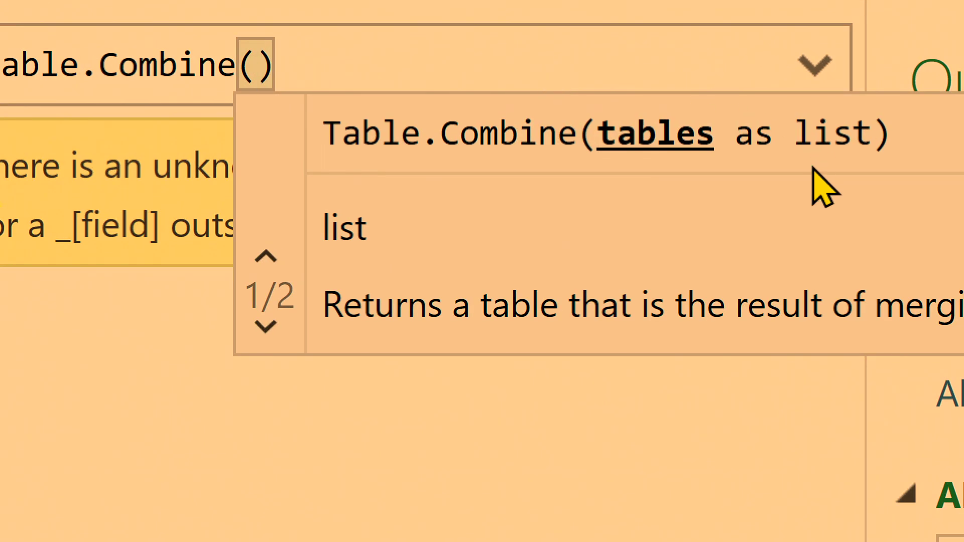
{"action": "mouse_move", "coordinate": [687, 180]}
{"action": "left_mouse_down"}
{"action": "mouse_move", "coordinate": [675, 228]}
{"action": "mouse_move", "coordinate": [708, 170]}
{"action": "mouse_move", "coordinate": [713, 176]}
{"action": "left_mouse_up"}
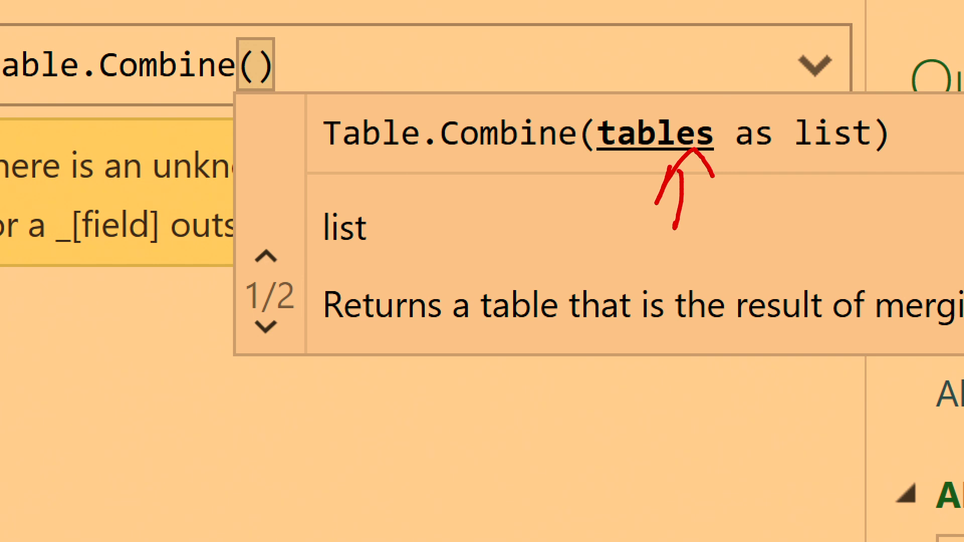
{"action": "key", "text": "Return"}
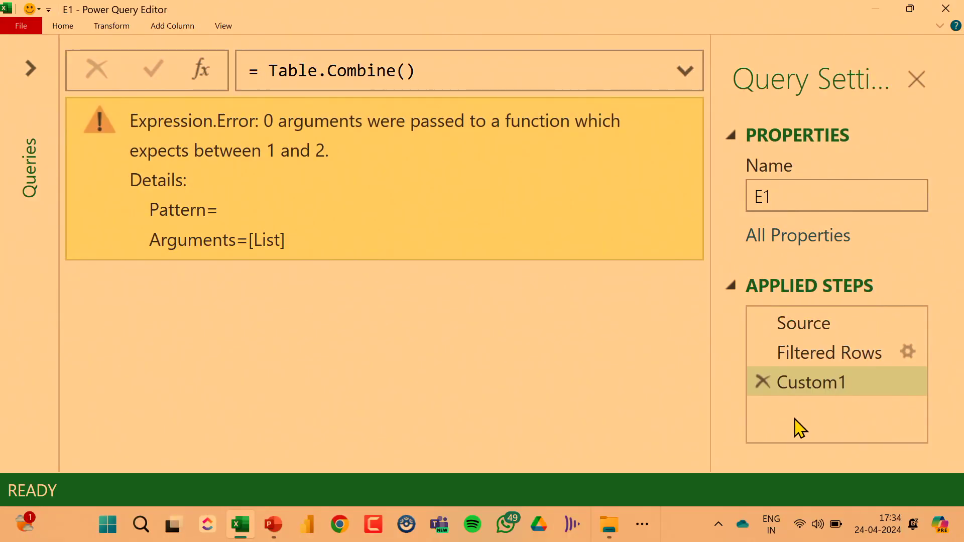
{"action": "left_click", "coordinate": [762, 383]}
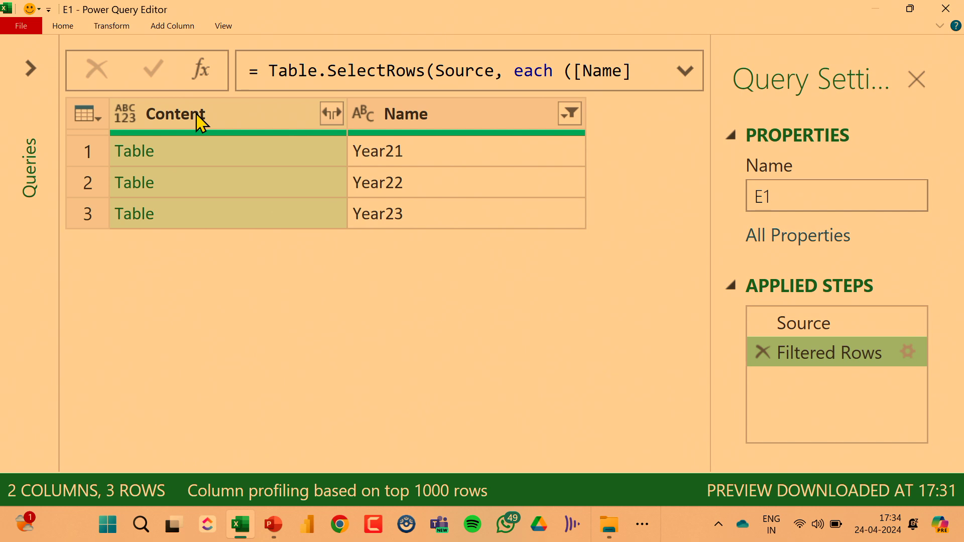
Step: Drill down into the Content column of the Filtered Rows step to extract it as a list
{"action": "right_click", "coordinate": [201, 122]}
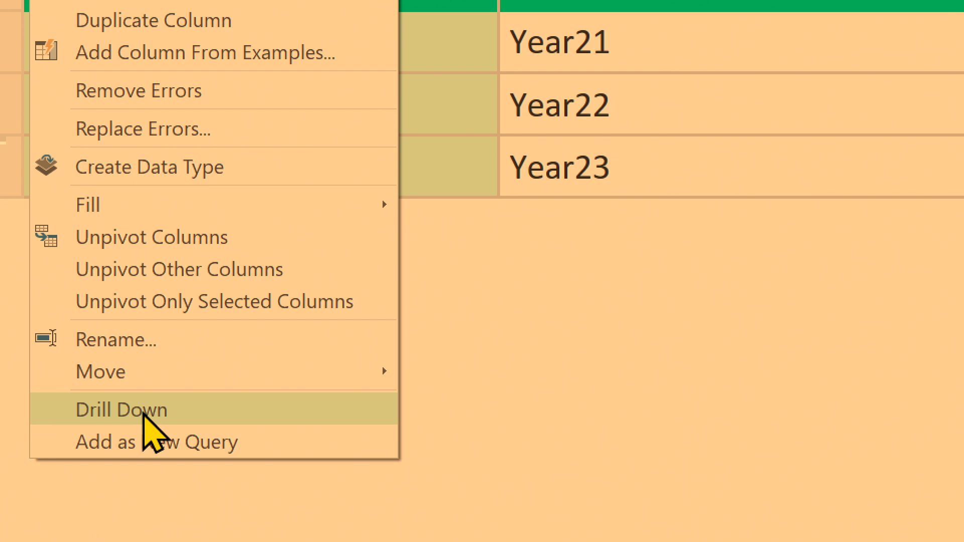
{"action": "left_click", "coordinate": [145, 415]}
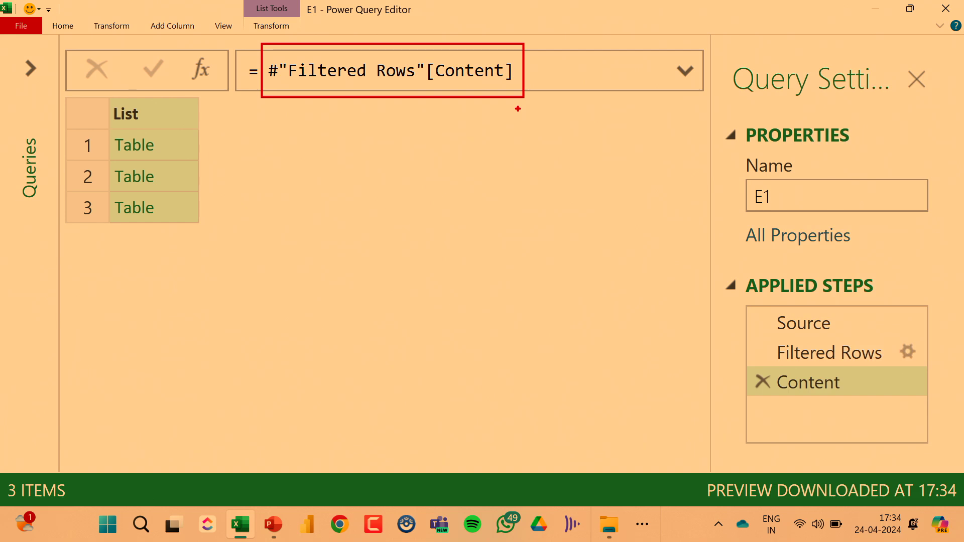
Step: Wrap the list reference in Table.Combine so the formula reads = Table.Combine(#"Filtered Rows"[Content])
{"action": "left_click", "coordinate": [269, 71]}
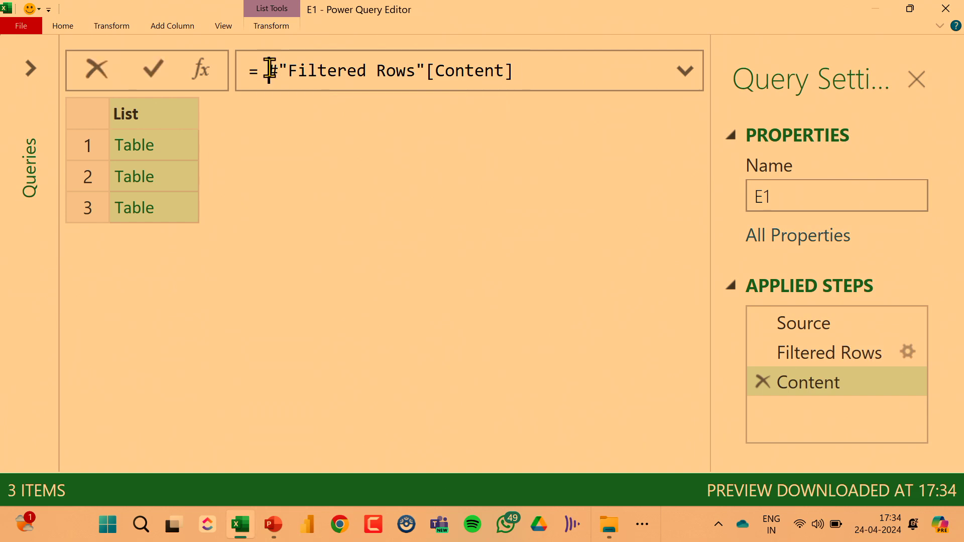
{"action": "type", "text": "TB"}
{"action": "key", "text": "BackSpace"}
{"action": "key", "text": "BackSpace"}
{"action": "key", "text": "Caps_Lock"}
{"action": "type", "text": "Table.Com"}
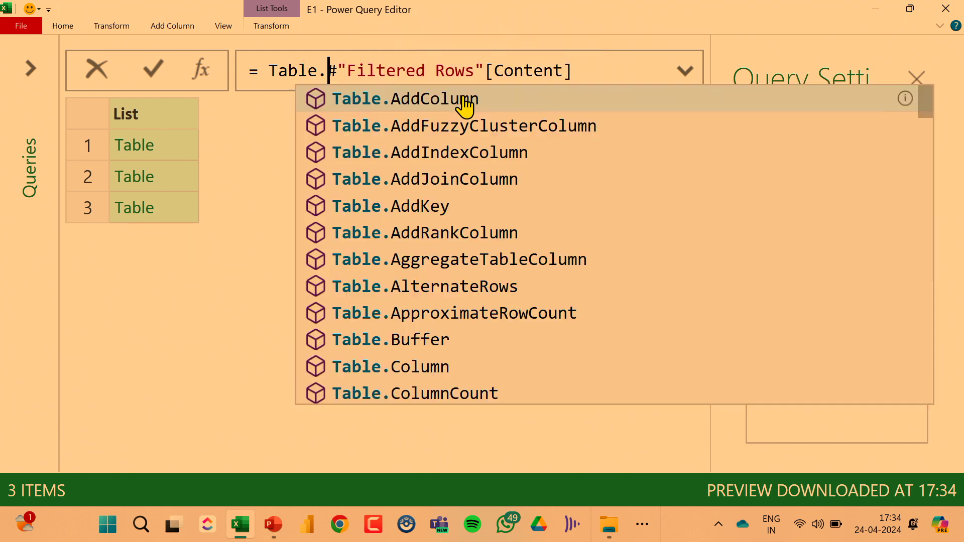
{"action": "type", "text": "bine("}
{"action": "key", "text": "Right"}
{"action": "key", "text": "Right"}
{"action": "key", "text": "Right"}
{"action": "key", "text": "Right"}
{"action": "key", "text": "Right"}
{"action": "key", "text": "Right"}
{"action": "key", "text": "Right"}
{"action": "key", "text": "Right"}
{"action": "key", "text": "Right"}
{"action": "key", "text": "Right"}
{"action": "key", "text": "Right"}
{"action": "key", "text": "Right"}
{"action": "key", "text": "Right"}
{"action": "key", "text": "Right"}
{"action": "key", "text": "Right"}
{"action": "key", "text": "Right"}
{"action": "key", "text": "Right"}
{"action": "key", "text": "Right"}
{"action": "key", "text": "Right"}
{"action": "key", "text": "Right"}
{"action": "key", "text": "Right"}
{"action": "key", "text": "Right"}
{"action": "key", "text": "Right"}
{"action": "key", "text": "Right"}
{"action": "key", "text": "Right"}
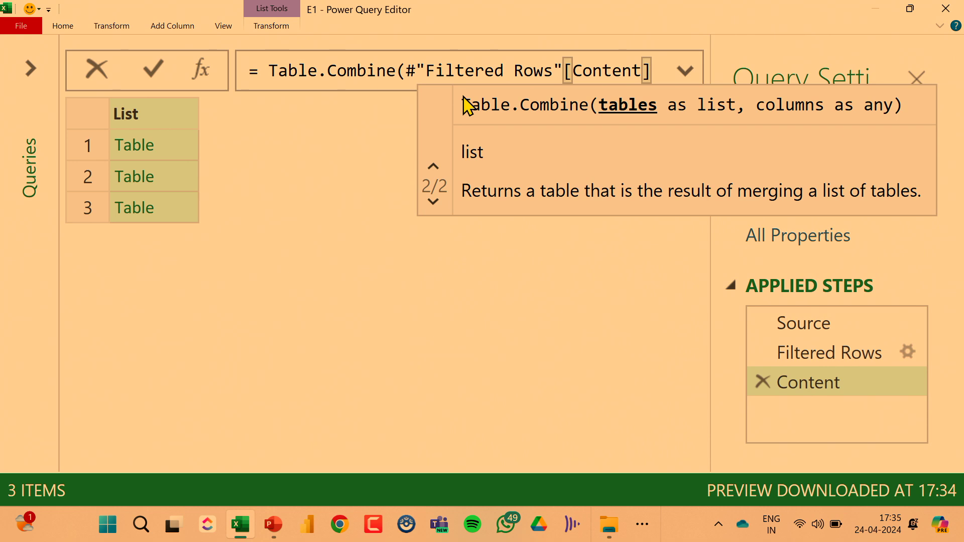
{"action": "type", "text": ")"}
{"action": "key", "text": "Return"}
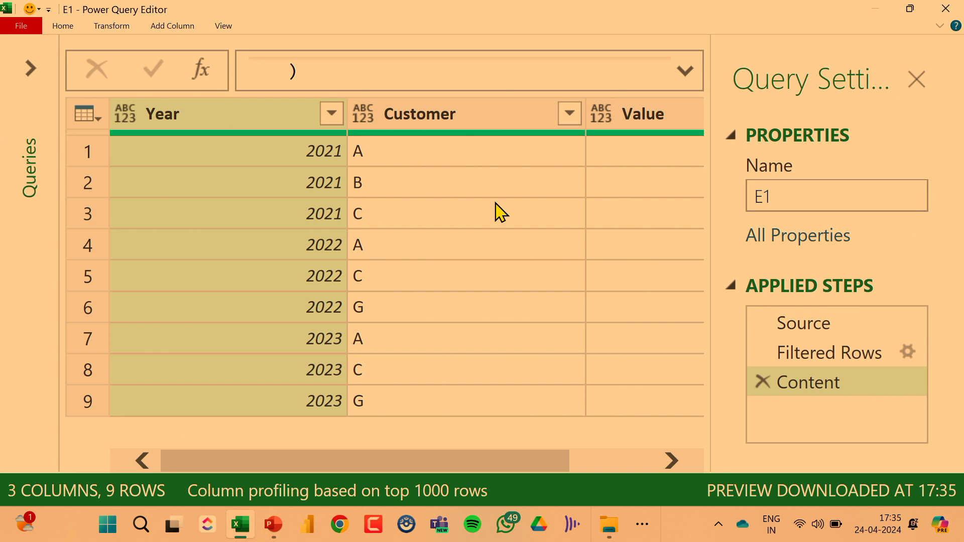
Step: Review the Filtered Rows step, and switch to PowerPoint to view the slides explaining what a list is
{"action": "left_click", "coordinate": [827, 353]}
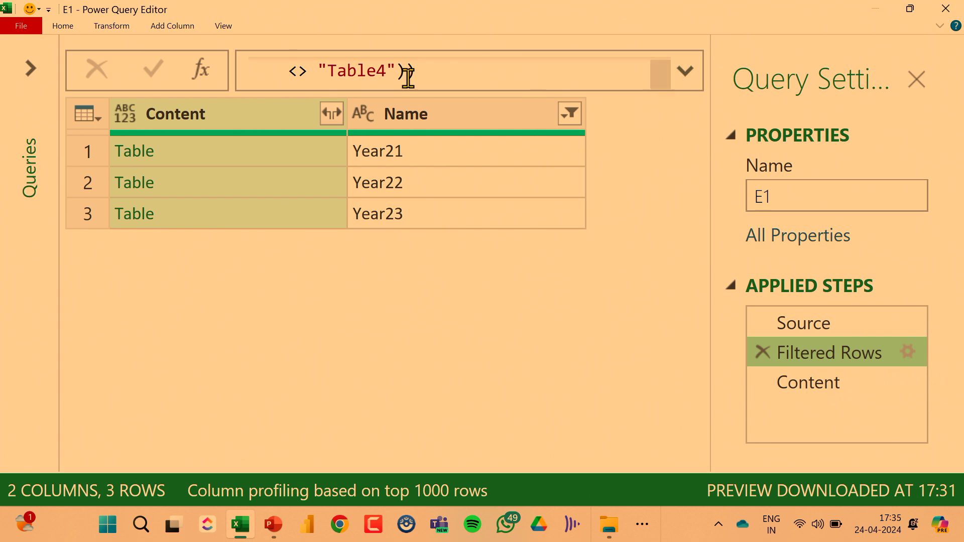
{"action": "left_click_drag", "start_coordinate": [310, 91], "coordinate": [351, 136]}
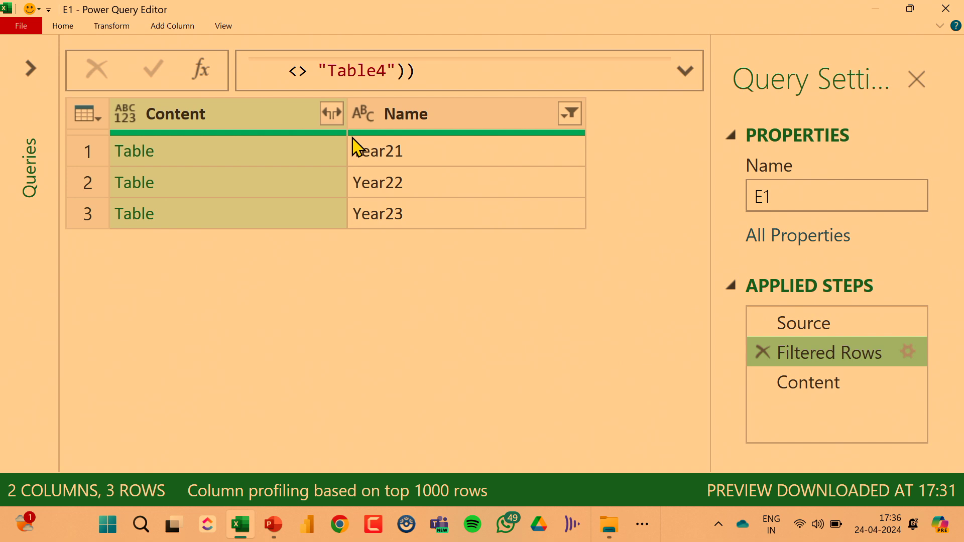
{"action": "key", "text": "alt+Tab"}
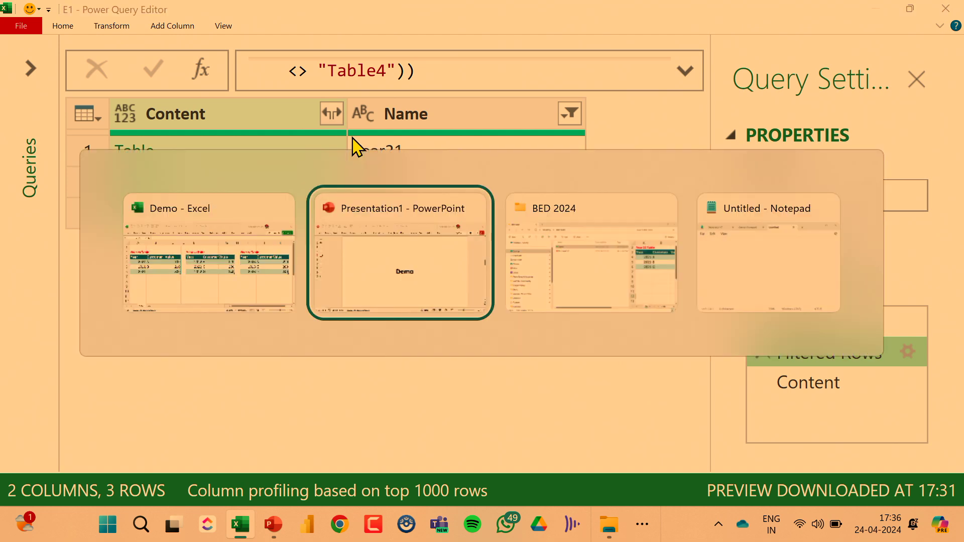
{"action": "key", "text": "Down"}
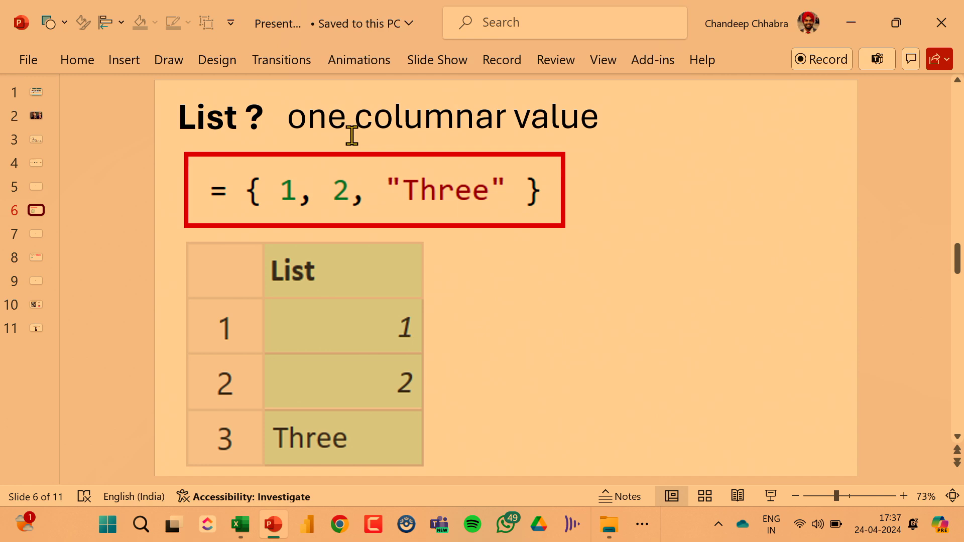
Step: Switch back to Power Query Editor and open query E2 with the query list collapsed
{"action": "key", "text": "alt+Tab"}
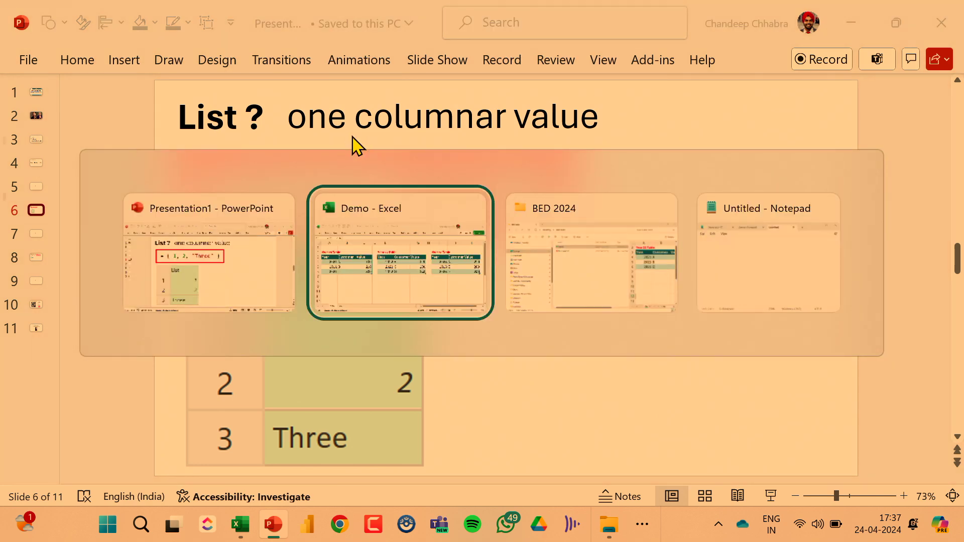
{"action": "left_click", "coordinate": [30, 70]}
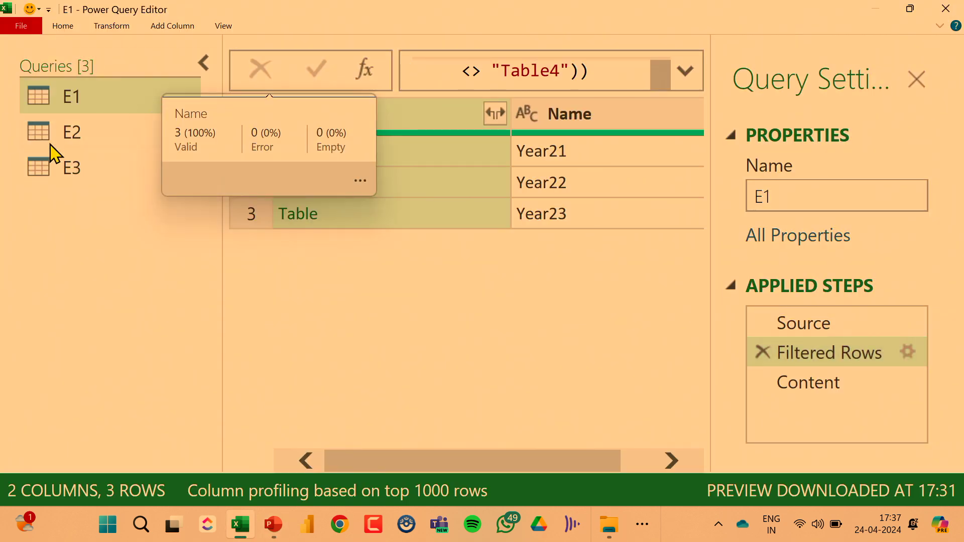
{"action": "left_click", "coordinate": [68, 138]}
{"action": "left_click", "coordinate": [203, 64]}
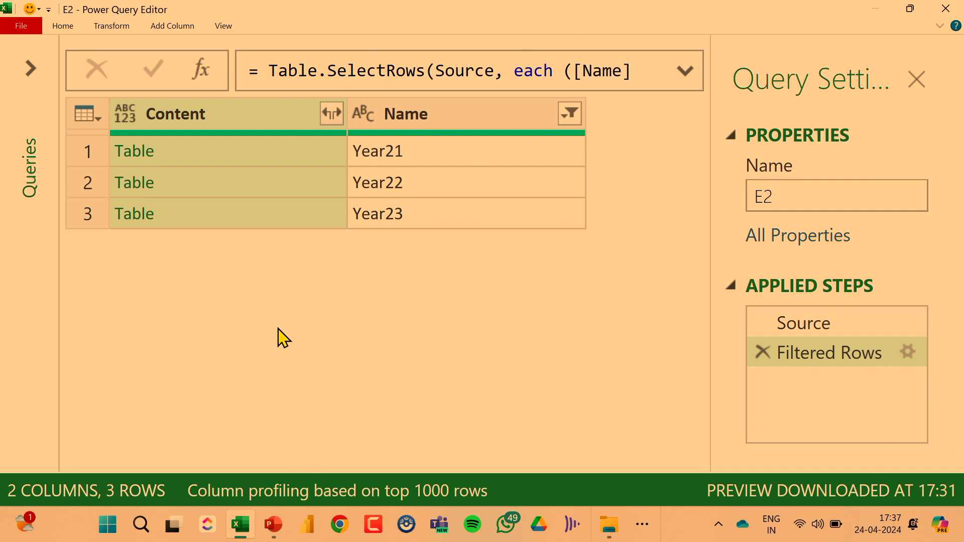
Step: Expand the Content column into Year, Customer and Value without using the original column name as prefix
{"action": "left_click", "coordinate": [332, 115]}
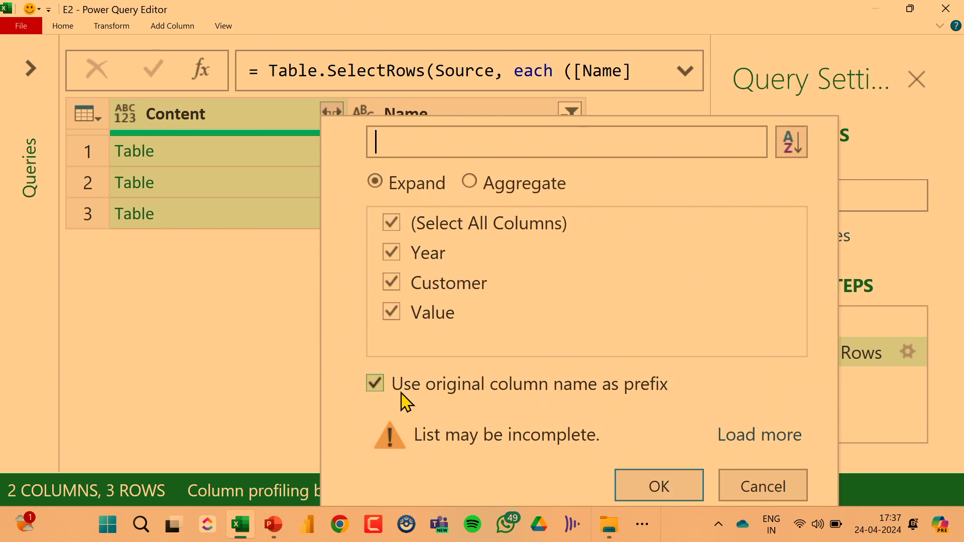
{"action": "left_click", "coordinate": [433, 391]}
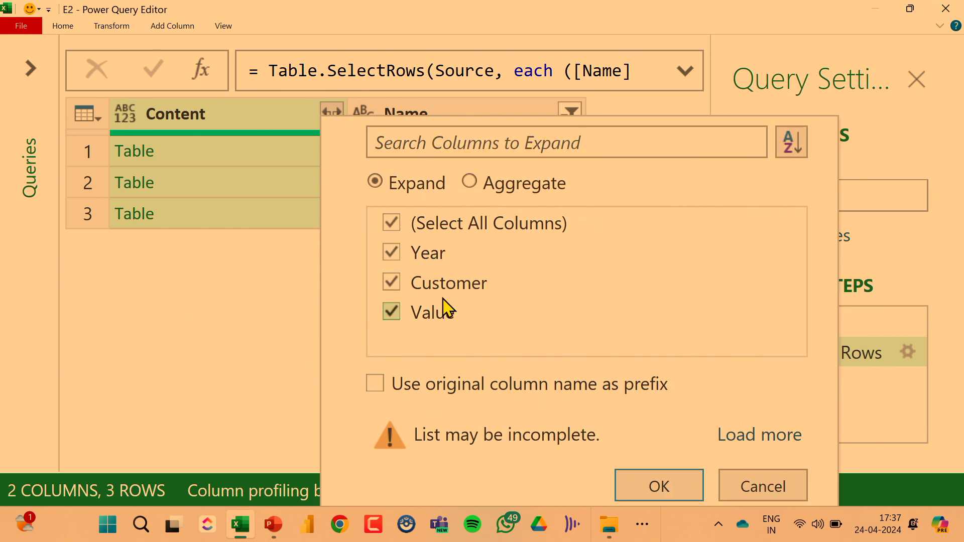
{"action": "left_click", "coordinate": [674, 498]}
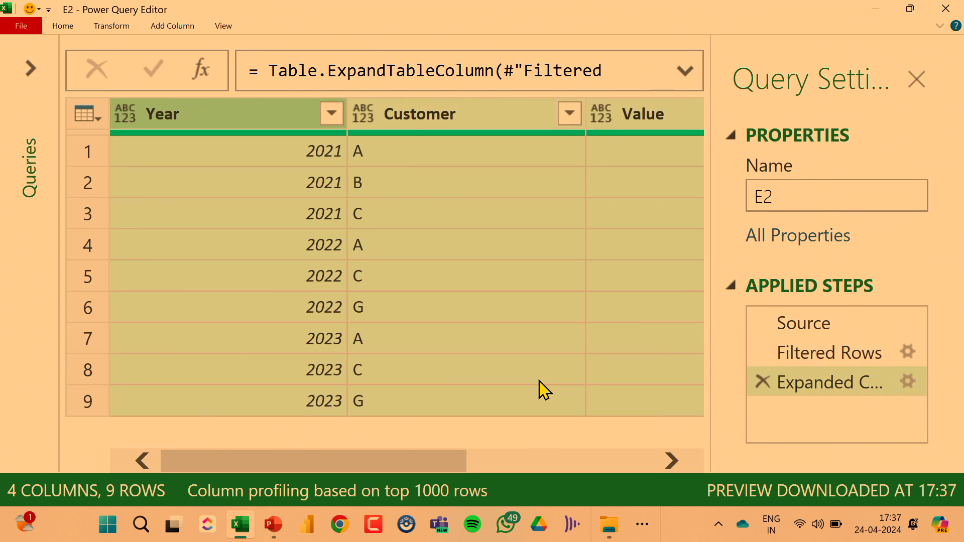
{"action": "key", "text": "ctrl+minus"}
{"action": "key", "text": "ctrl+minus"}
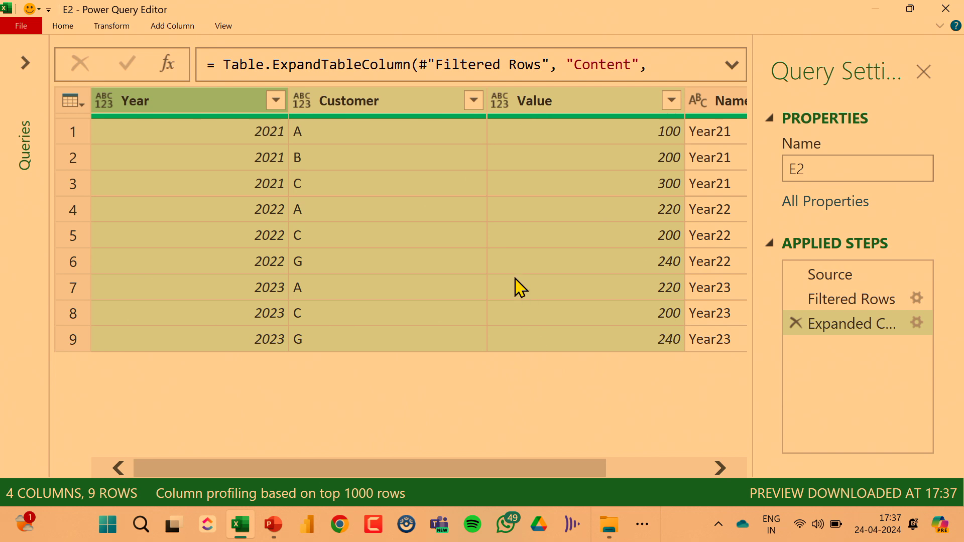
Step: Copy the full Table.ExpandTableColumn formula of the expand step into a blank Notepad document
{"action": "triple_click", "coordinate": [349, 65]}
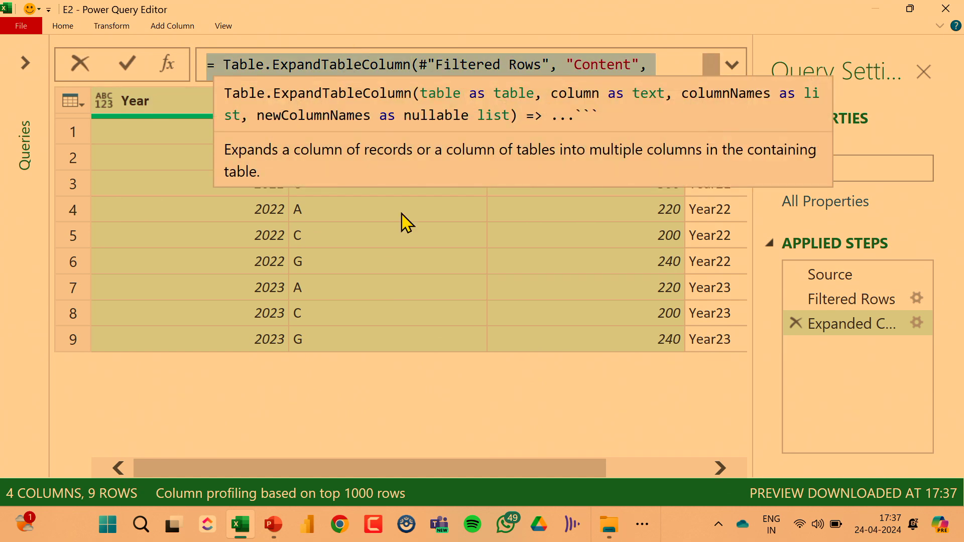
{"action": "key", "text": "super"}
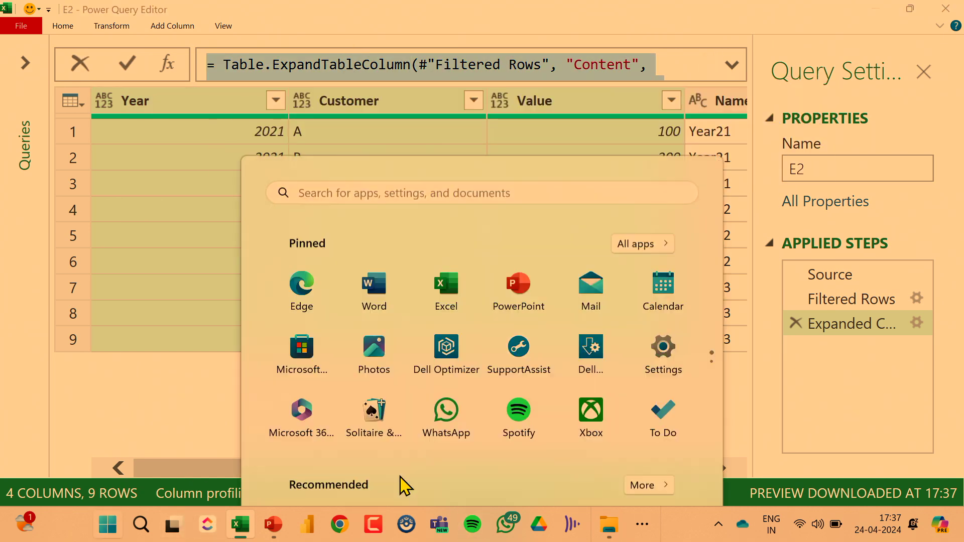
{"action": "type", "text": "note"}
{"action": "key", "text": "Return"}
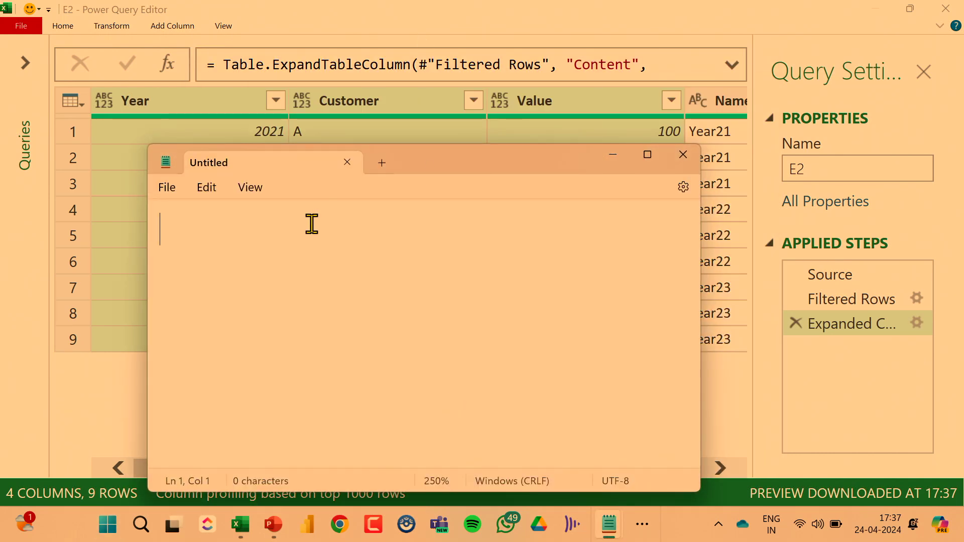
{"action": "type", "text": "= Table.ExpandTableColumn(#\"Filtered Rows\", \"Content\", {\"Year\", \"Customer\", \"Value\"}, {\"Year\", \"Customer\", \"Value\"})"}
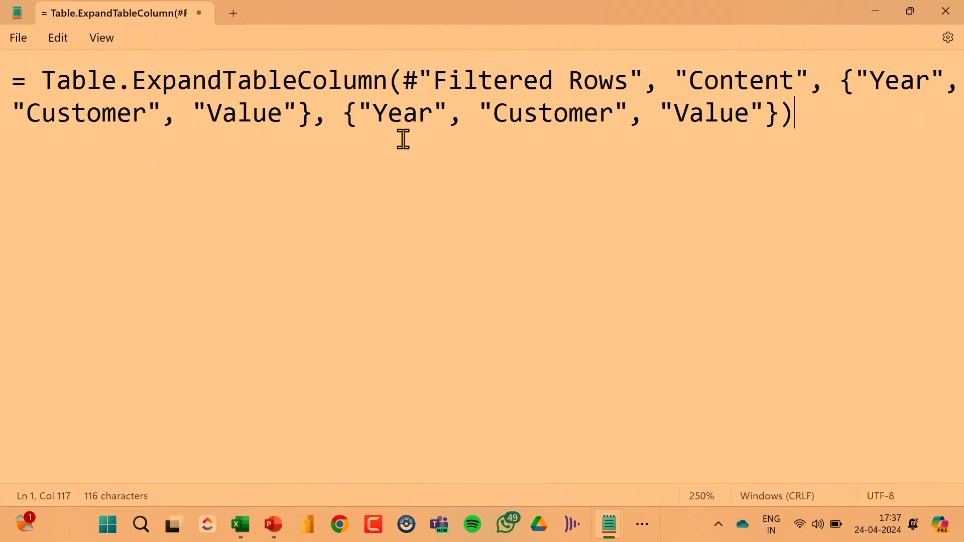
Step: Break the formula after the opening parenthesis so #"Filtered Rows" and "Content" each stand on their own indented line
{"action": "left_click", "coordinate": [401, 60]}
{"action": "key", "text": "Return"}
{"action": "key", "text": "Tab"}
{"action": "key", "text": "ctrl+Right"}
{"action": "key", "text": "ctrl+Right"}
{"action": "key", "text": "ctrl+Right"}
{"action": "key", "text": "ctrl+Right"}
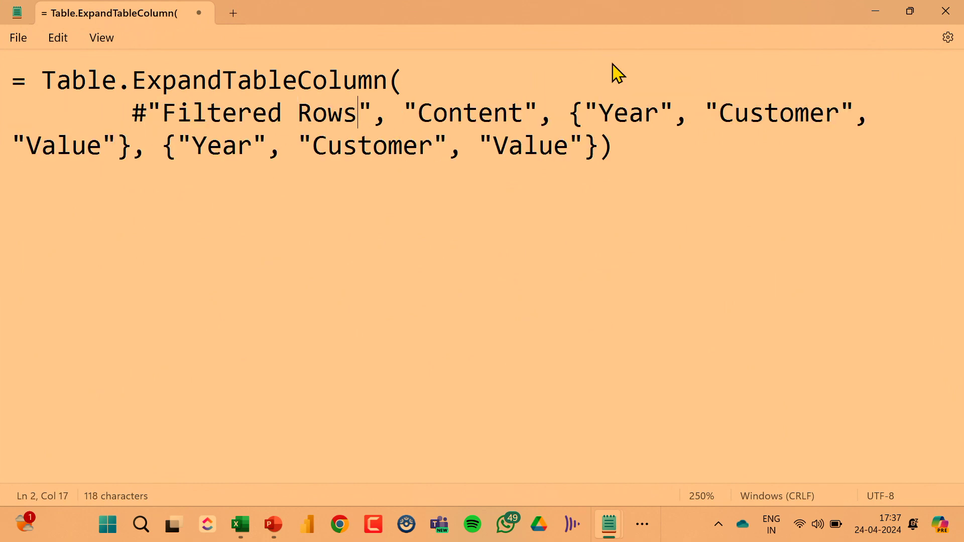
{"action": "key", "text": "Return"}
{"action": "key", "text": "Tab"}
{"action": "key", "text": "ctrl+Right"}
{"action": "key", "text": "ctrl+Right"}
{"action": "key", "text": "ctrl+Right"}
{"action": "key", "text": "Return"}
{"action": "key", "text": "Tab"}
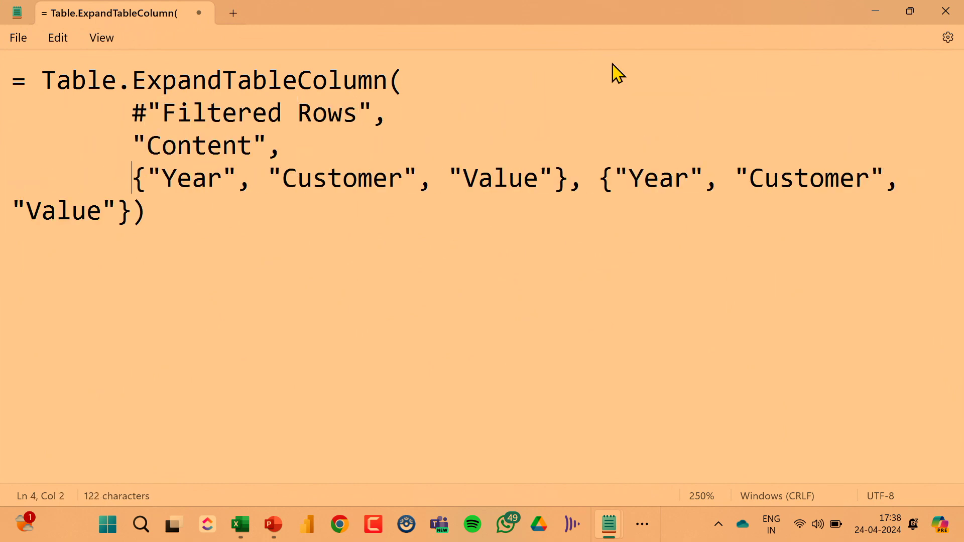
Step: Put the two {"Year", "Customer", "Value"} lists on separate indented lines and the closing parenthesis on its own line
{"action": "key", "text": "ctrl+Right"}
{"action": "key", "text": "ctrl+Right"}
{"action": "key", "text": "ctrl+Right"}
{"action": "key", "text": "ctrl+Right"}
{"action": "key", "text": "ctrl+Right"}
{"action": "key", "text": "ctrl+Right"}
{"action": "key", "text": "Return"}
{"action": "key", "text": "Tab"}
{"action": "key", "text": "ctrl+Right"}
{"action": "key", "text": "ctrl+Right"}
{"action": "key", "text": "ctrl+Right"}
{"action": "key", "text": "ctrl+Right"}
{"action": "key", "text": "ctrl+Right"}
{"action": "key", "text": "ctrl+Right"}
{"action": "key", "text": "Left"}
{"action": "key", "text": "Return"}
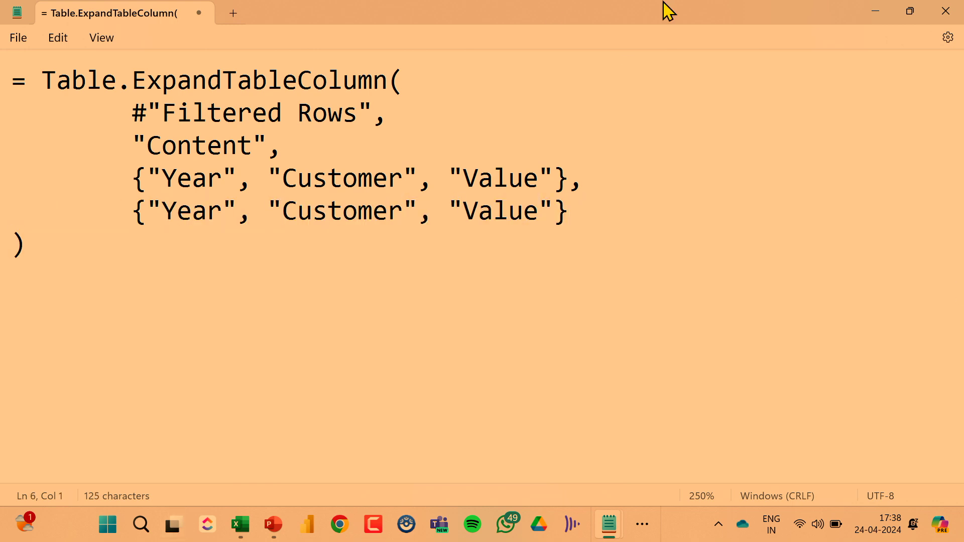
Step: Restore the Notepad window, widen it so each argument fits one line, and place it below the Power Query formula
{"action": "double_click", "coordinate": [370, 20]}
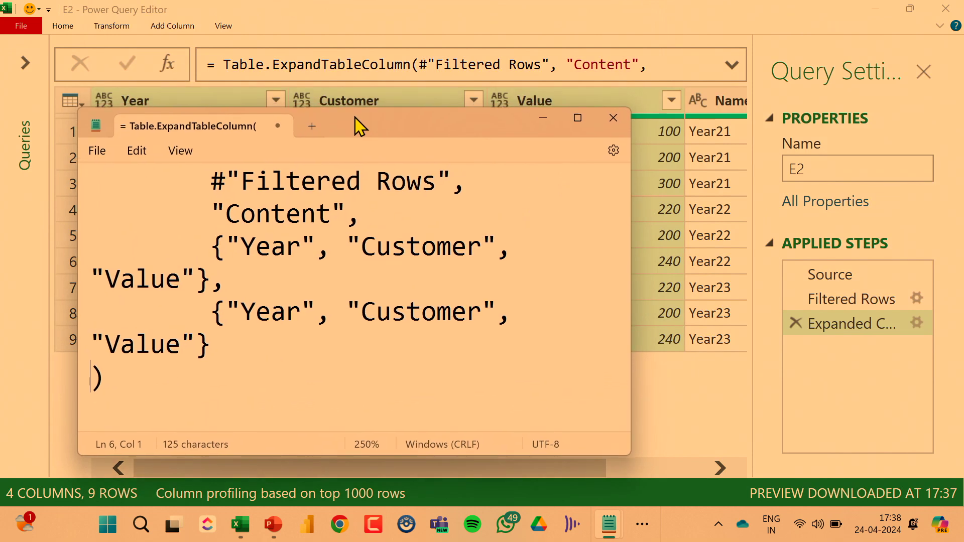
{"action": "left_click_drag", "start_coordinate": [630, 362], "coordinate": [924, 386]}
{"action": "left_click_drag", "start_coordinate": [861, 378], "coordinate": [838, 377]}
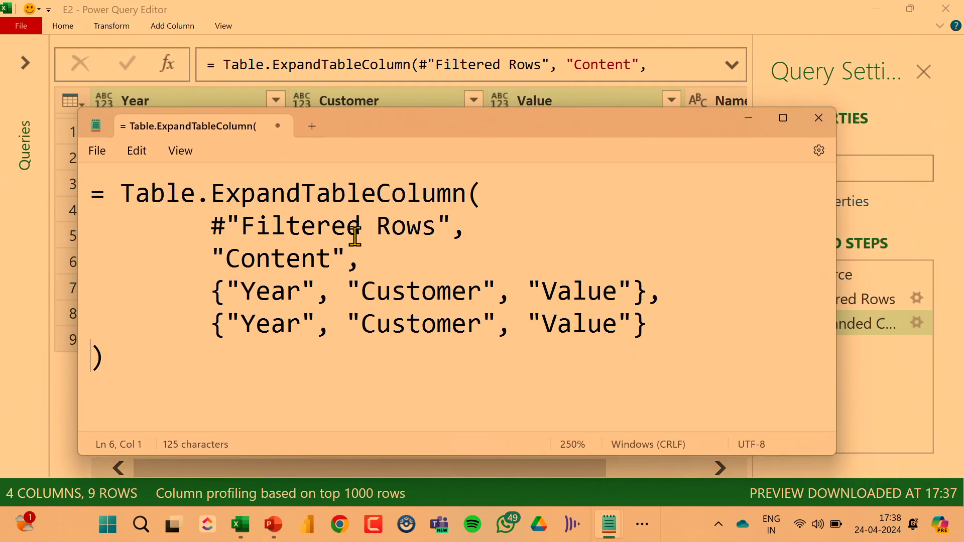
{"action": "scroll", "coordinate": [355, 235], "scroll_direction": "down", "scroll_amount": 3}
{"action": "left_click_drag", "start_coordinate": [448, 122], "coordinate": [426, 185]}
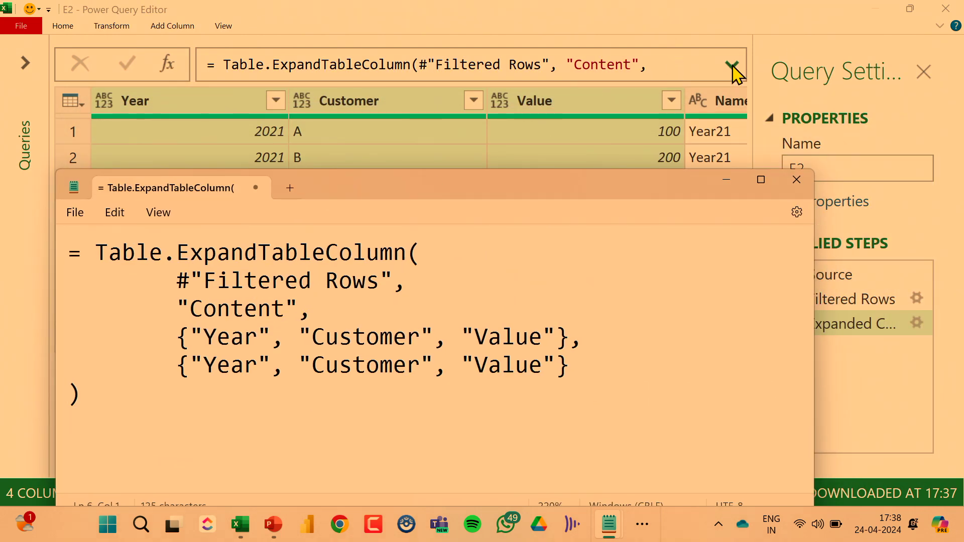
Step: Examine the function name and its #"Filtered Rows" table argument, comparing it with the Filtered Rows step in query E2
{"action": "mouse_move", "coordinate": [698, 123]}
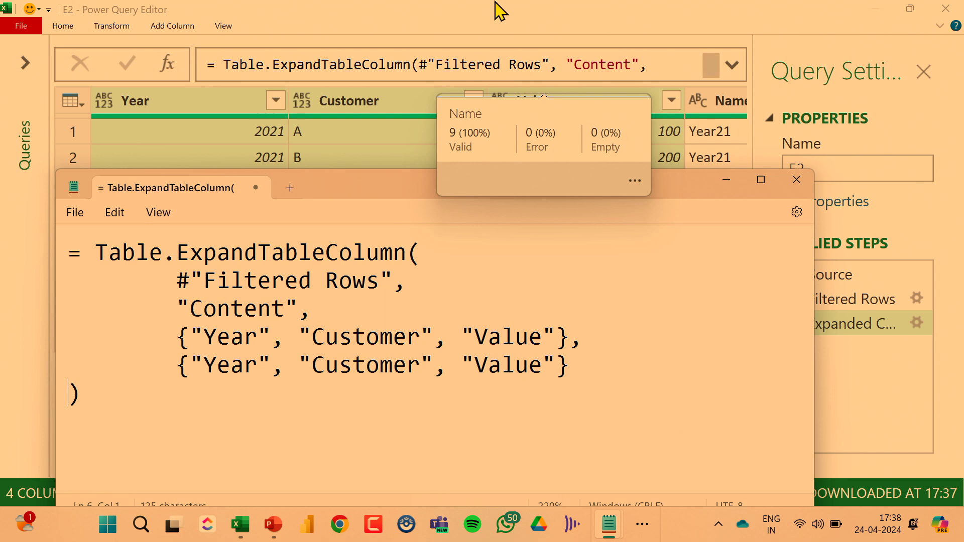
{"action": "left_click_drag", "start_coordinate": [73, 228], "coordinate": [377, 266]}
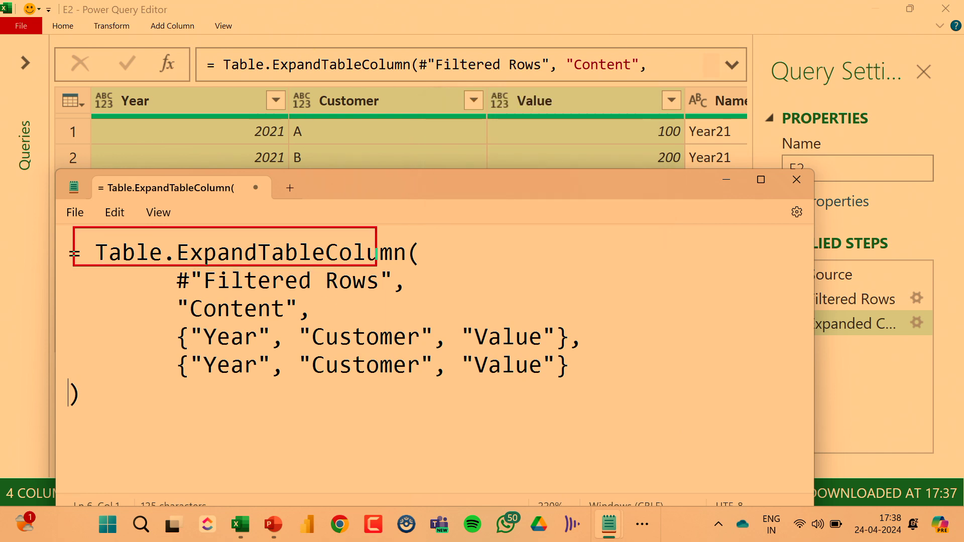
{"action": "key", "text": "Escape"}
{"action": "left_click_drag", "start_coordinate": [643, 190], "coordinate": [522, 257]}
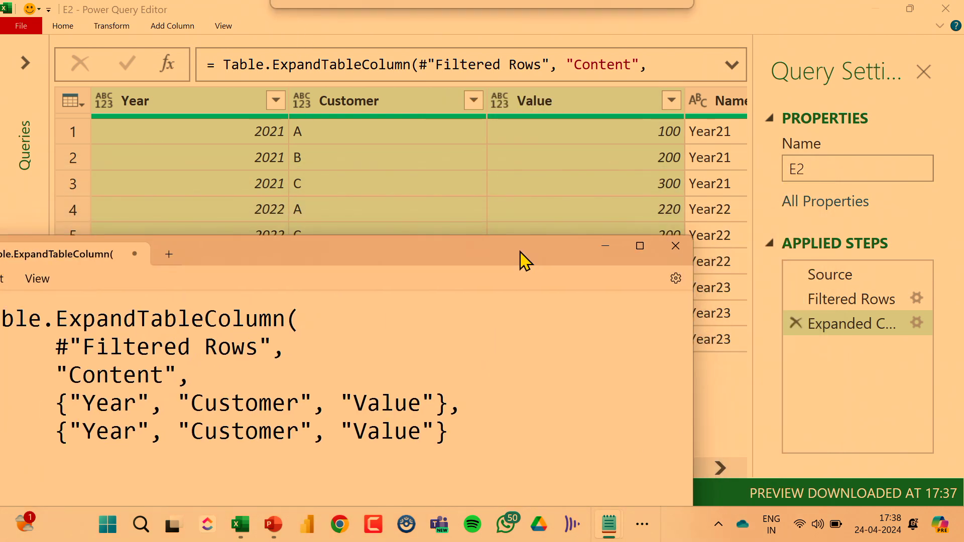
{"action": "left_click_drag", "start_coordinate": [44, 325], "coordinate": [273, 364]}
{"action": "mouse_move", "coordinate": [277, 346]}
{"action": "left_mouse_down"}
{"action": "mouse_move", "coordinate": [347, 327]}
{"action": "mouse_move", "coordinate": [800, 291]}
{"action": "mouse_move", "coordinate": [803, 304]}
{"action": "left_mouse_up"}
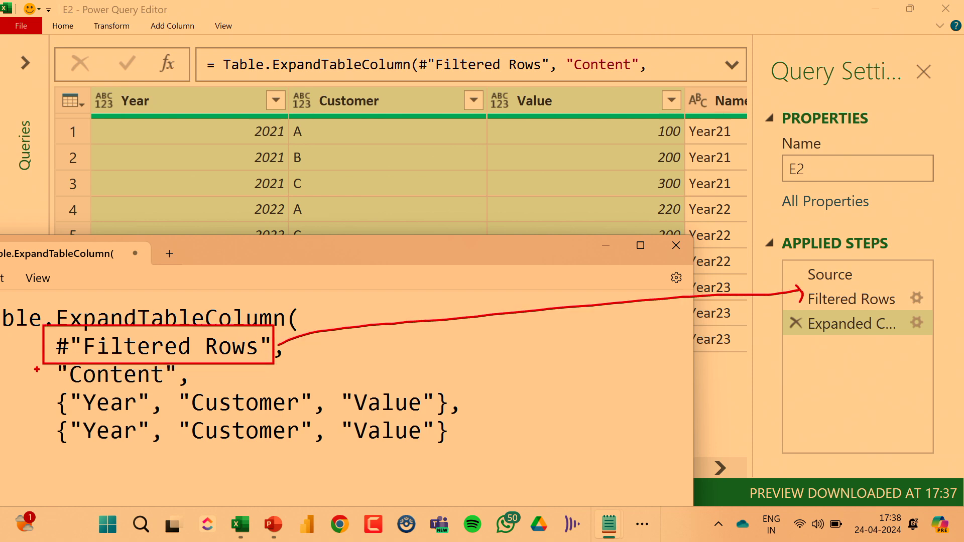
{"action": "key", "text": "Escape"}
{"action": "left_click", "coordinate": [853, 301]}
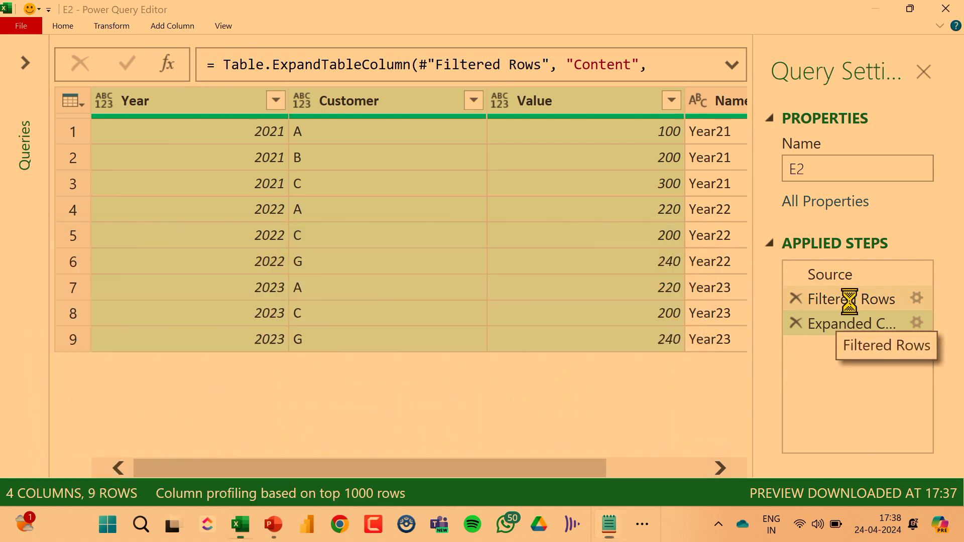
{"action": "left_click_drag", "start_coordinate": [269, 99], "coordinate": [291, 121]}
{"action": "left_click_drag", "start_coordinate": [163, 106], "coordinate": [187, 84]}
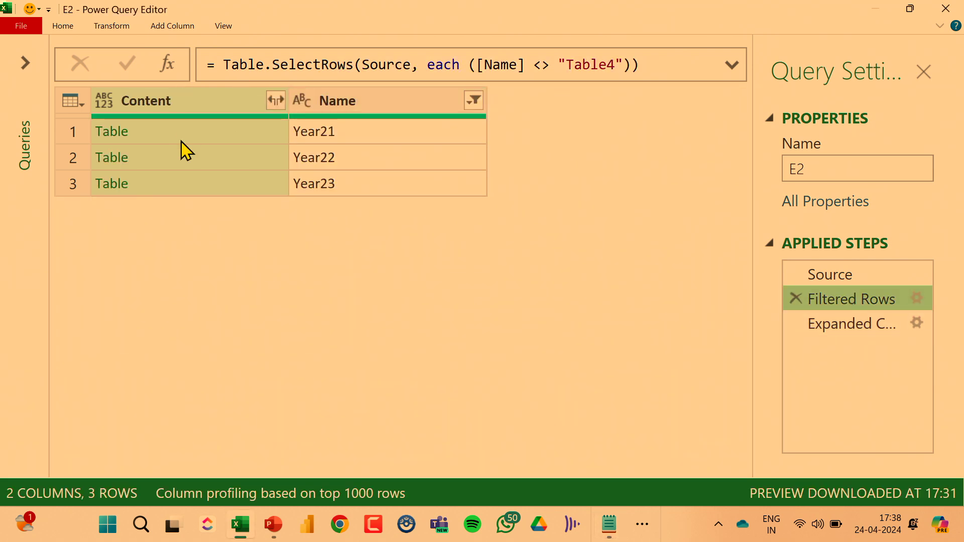
Step: Switch back to Notepad and examine the "Content" column argument and the two column name lists of the formula
{"action": "key", "text": "alt+Tab"}
{"action": "left_click_drag", "start_coordinate": [52, 363], "coordinate": [217, 391]}
{"action": "key", "text": "Escape"}
{"action": "key", "text": "ctrl+2"}
{"action": "left_click_drag", "start_coordinate": [46, 385], "coordinate": [479, 418]}
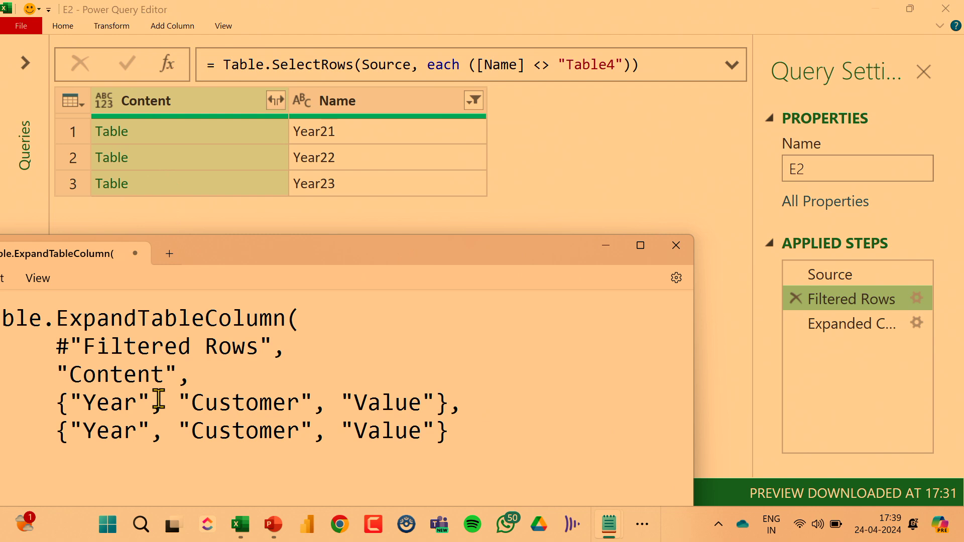
{"action": "left_click_drag", "start_coordinate": [264, 254], "coordinate": [327, 200]}
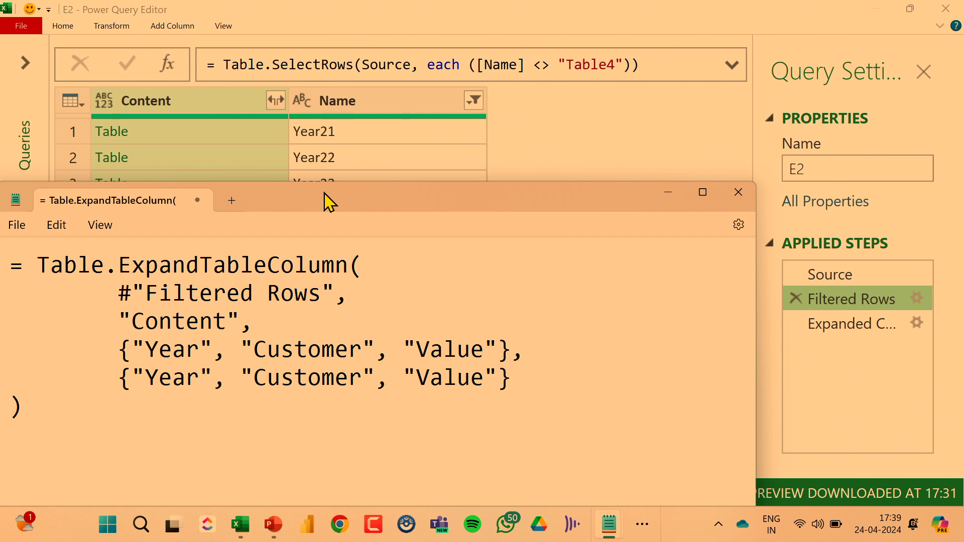
{"action": "key", "text": "ctrl+2"}
{"action": "left_click_drag", "start_coordinate": [90, 333], "coordinate": [515, 364]}
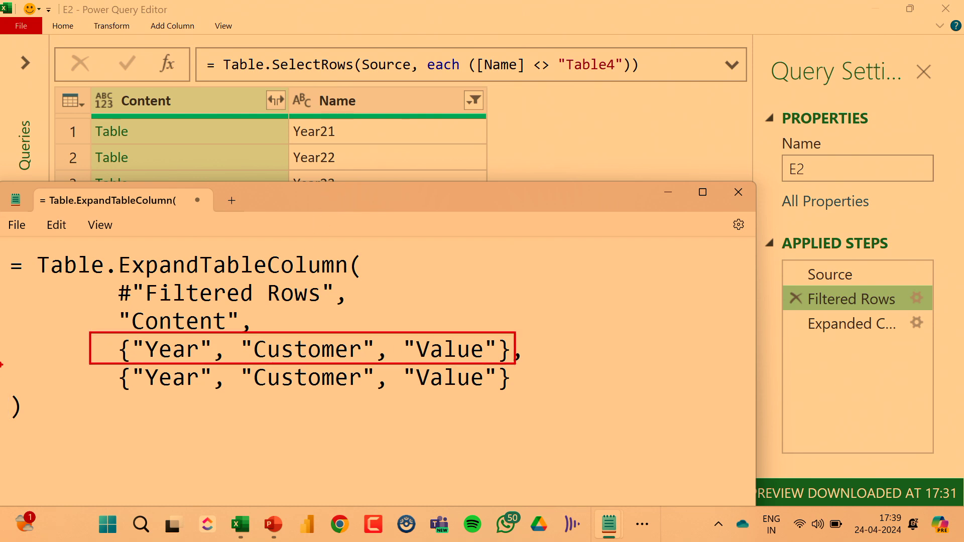
{"action": "mouse_move", "coordinate": [78, 383]}
{"action": "left_mouse_down"}
{"action": "mouse_move", "coordinate": [93, 369]}
{"action": "mouse_move", "coordinate": [95, 395]}
{"action": "left_mouse_up"}
{"action": "key", "text": "Escape"}
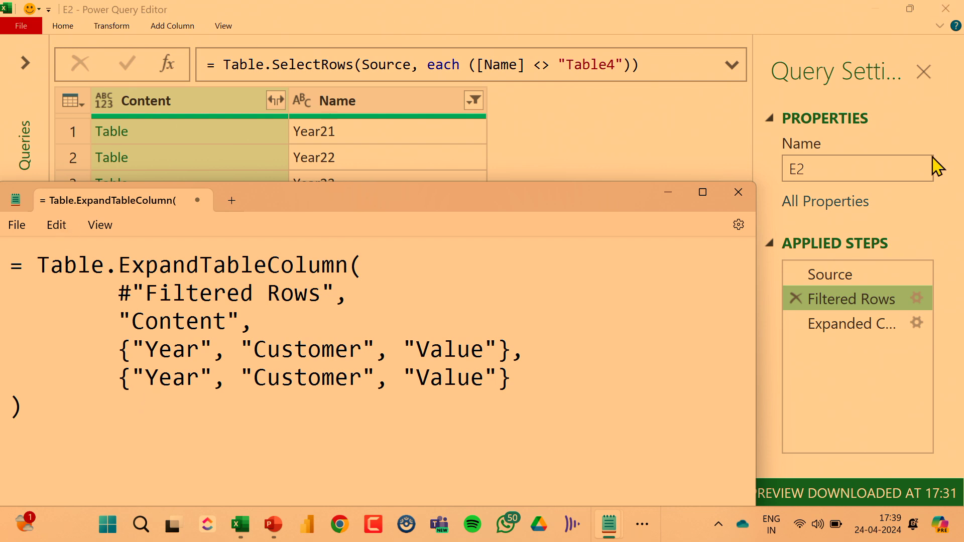
Step: Return to the expand step in Power Query Editor and examine the existing and new column name lists in its full formula
{"action": "left_click", "coordinate": [585, 161]}
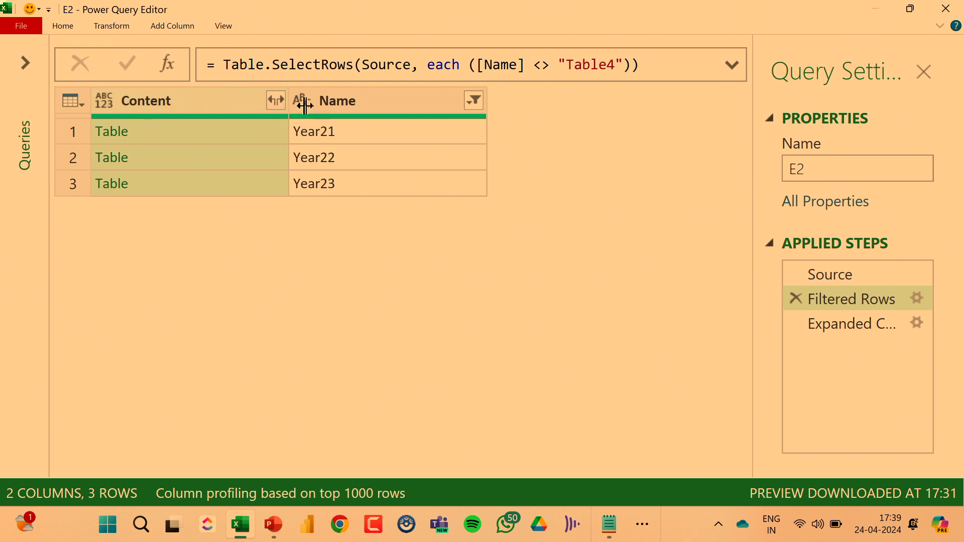
{"action": "left_click", "coordinate": [880, 325]}
{"action": "left_click", "coordinate": [732, 66]}
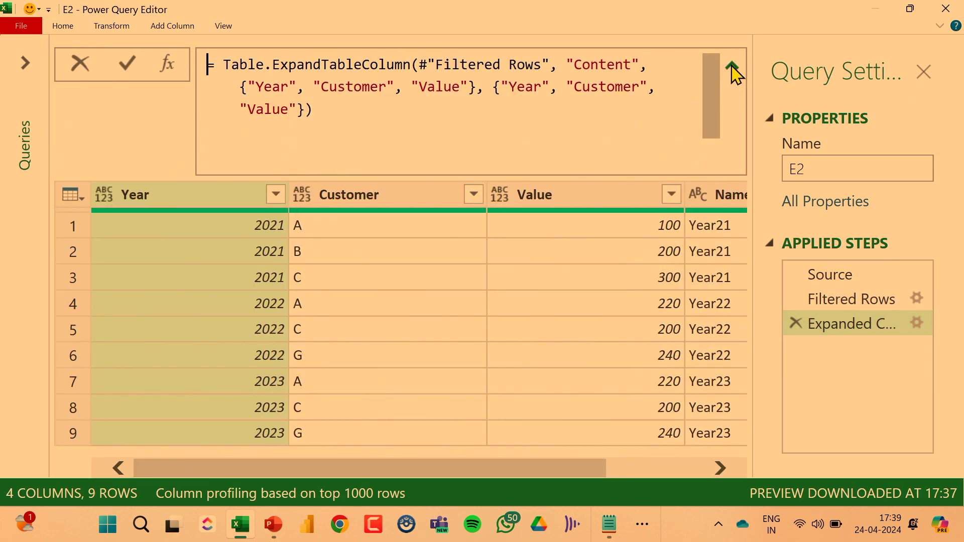
{"action": "mouse_move", "coordinate": [223, 72]}
{"action": "left_mouse_down"}
{"action": "mouse_move", "coordinate": [334, 93]}
{"action": "mouse_move", "coordinate": [577, 101]}
{"action": "left_mouse_up"}
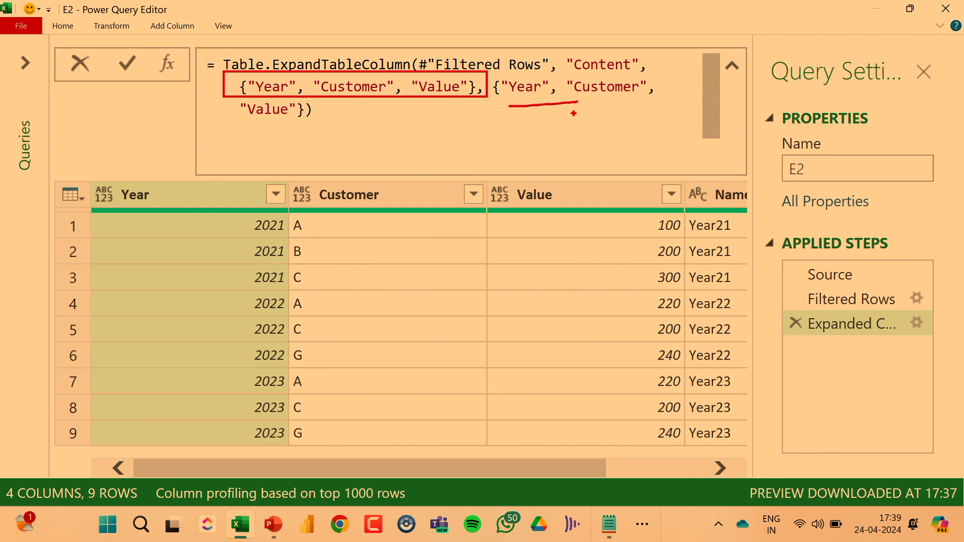
{"action": "key", "text": "Escape"}
{"action": "key", "text": "ctrl+2"}
{"action": "left_click_drag", "start_coordinate": [241, 75], "coordinate": [297, 107]}
{"action": "key", "text": "Escape"}
Step: Change "Year" to "Year1" in the formula's new column names list and compare it with the resulting column header
{"action": "left_click", "coordinate": [541, 89]}
{"action": "type", "text": "1"}
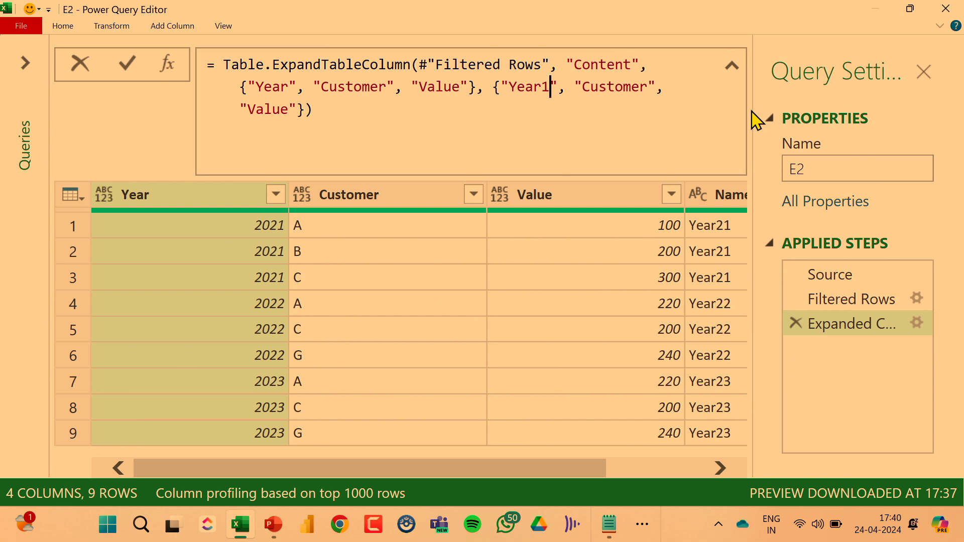
{"action": "left_click", "coordinate": [202, 257]}
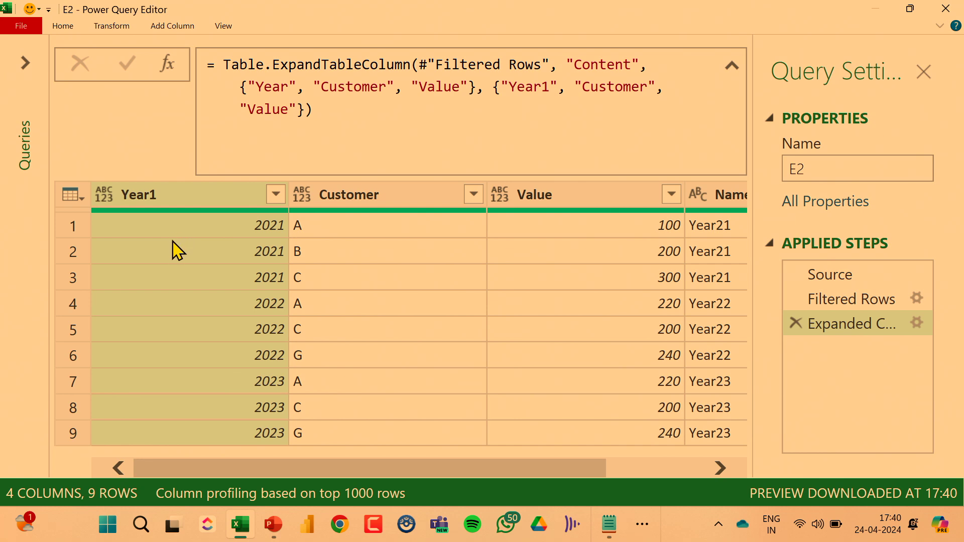
{"action": "left_click_drag", "start_coordinate": [108, 174], "coordinate": [173, 217]}
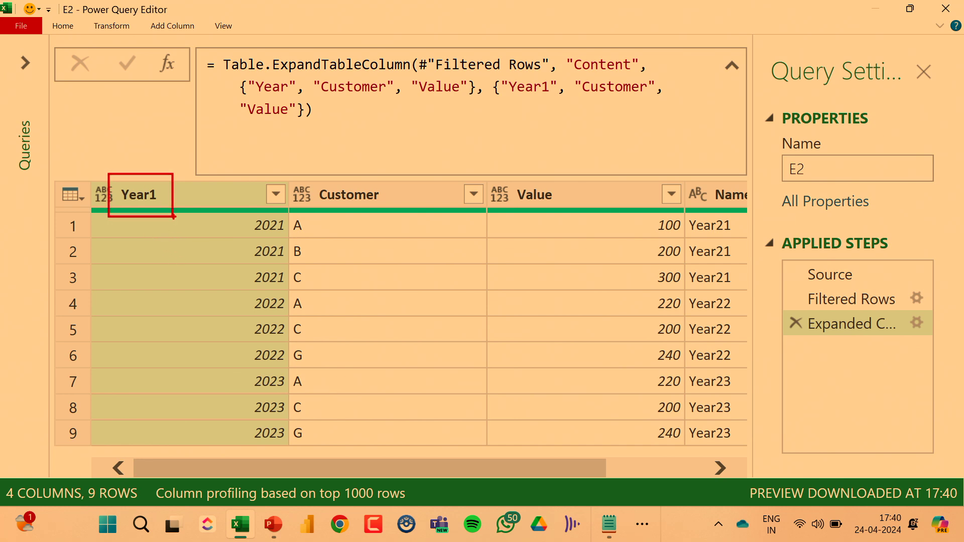
{"action": "left_click_drag", "start_coordinate": [504, 103], "coordinate": [580, 98]}
{"action": "left_click_drag", "start_coordinate": [255, 127], "coordinate": [276, 127]}
{"action": "key", "text": "Escape"}
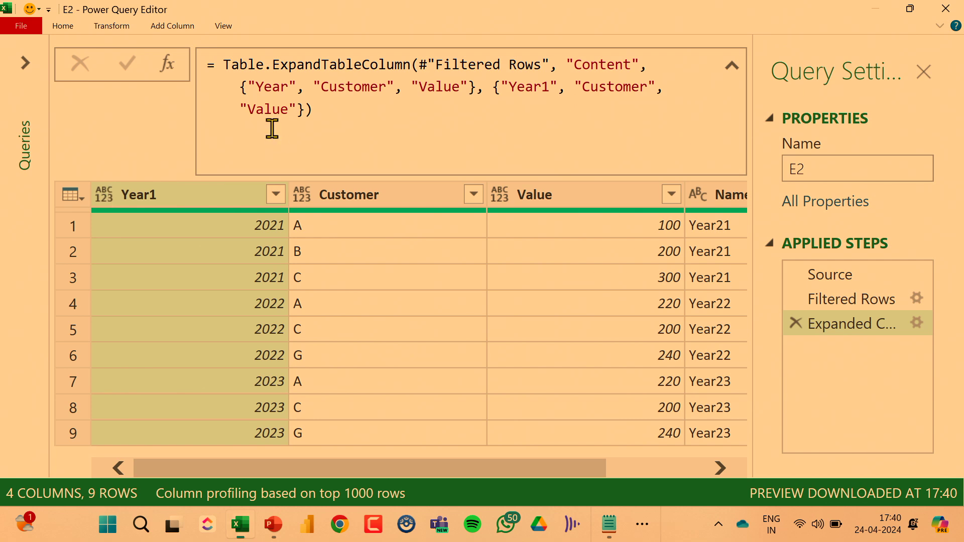
Step: Check the formula in Notepad, minimise that window, and examine the nested tables in E2's Filtered Rows step
{"action": "key", "text": "alt+Tab"}
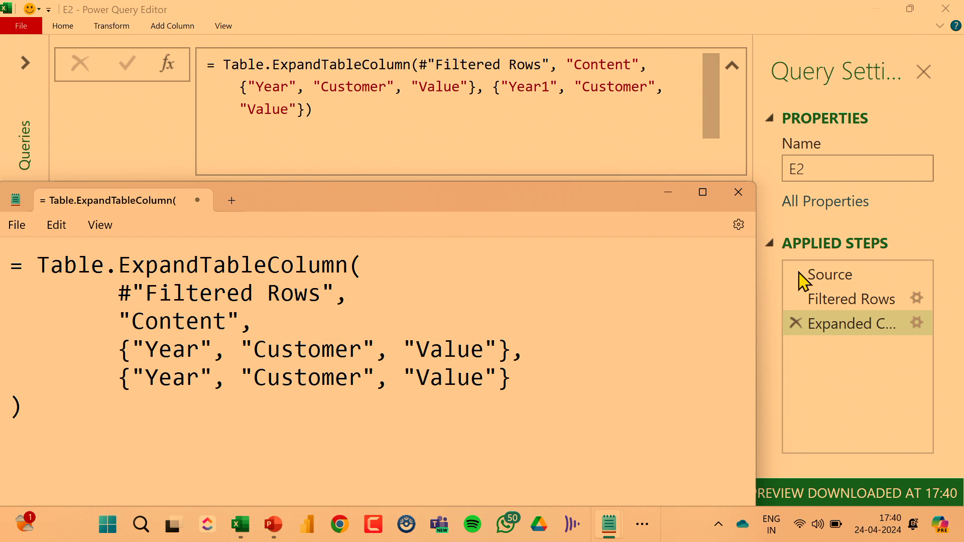
{"action": "left_click", "coordinate": [675, 194]}
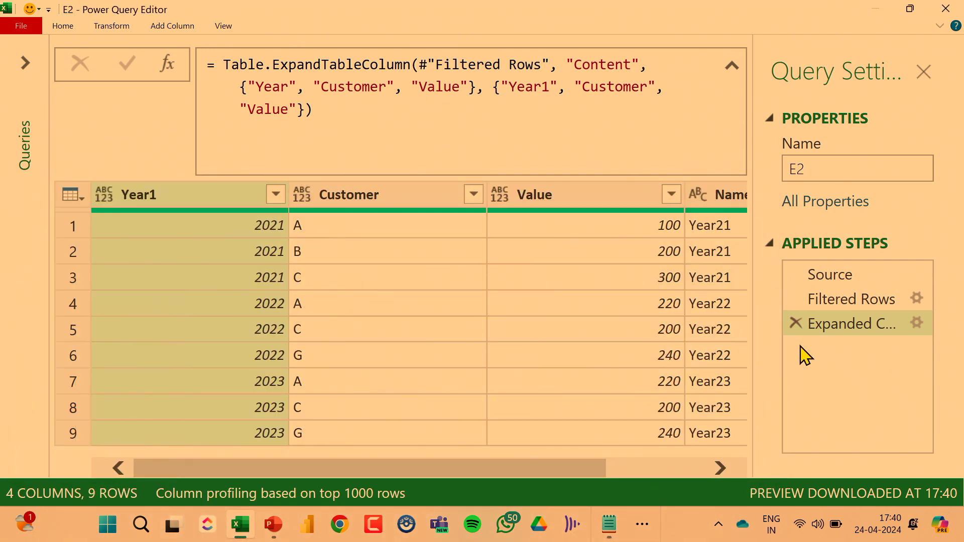
{"action": "left_click", "coordinate": [856, 299]}
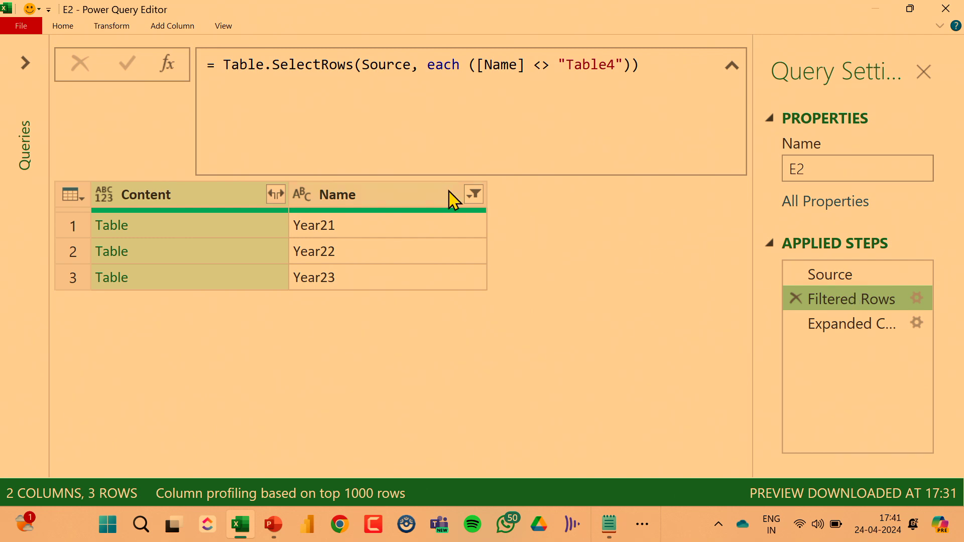
{"action": "left_click_drag", "start_coordinate": [83, 208], "coordinate": [137, 302]}
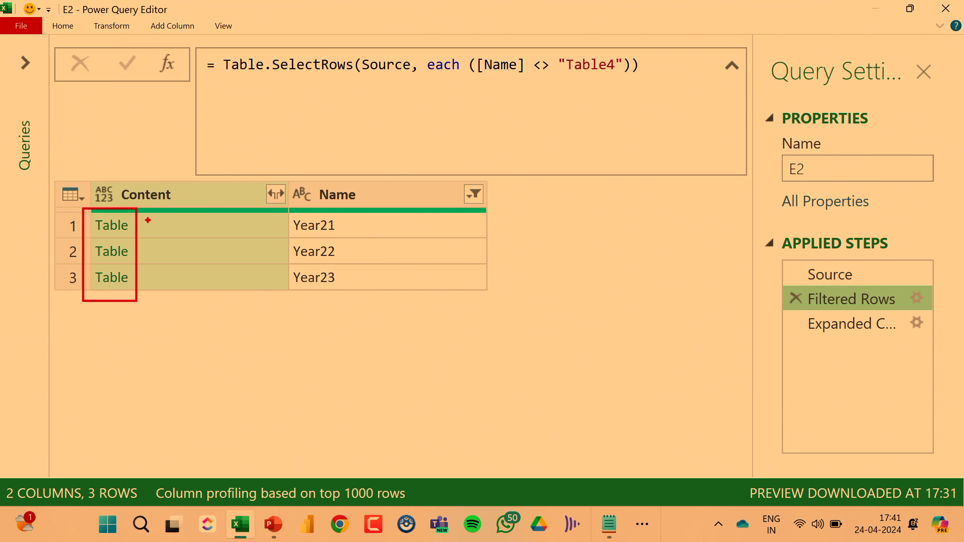
Step: Check the formula in Notepad, return to Power Query Editor and insert a new step after Filtered Rows in E2
{"action": "key", "text": "Escape"}
{"action": "key", "text": "alt+Tab"}
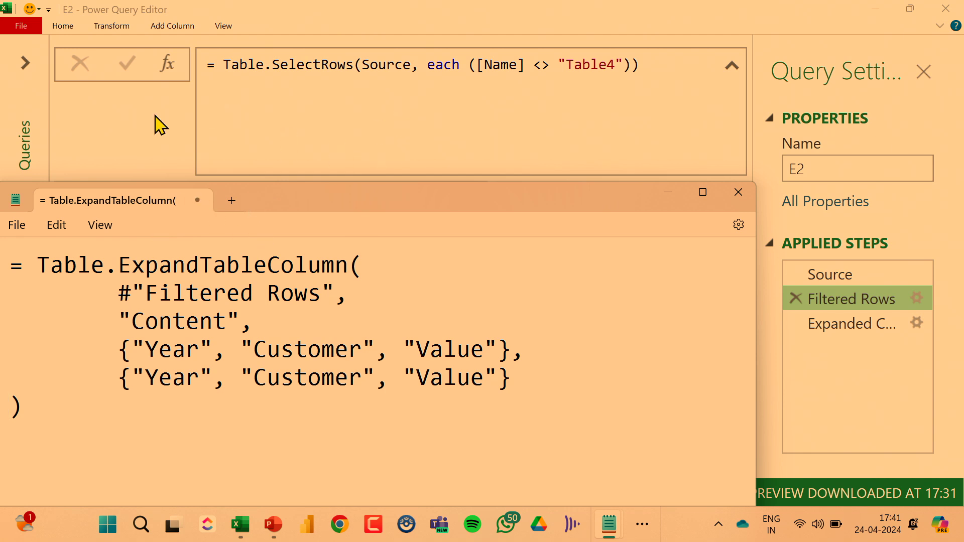
{"action": "left_click", "coordinate": [157, 146]}
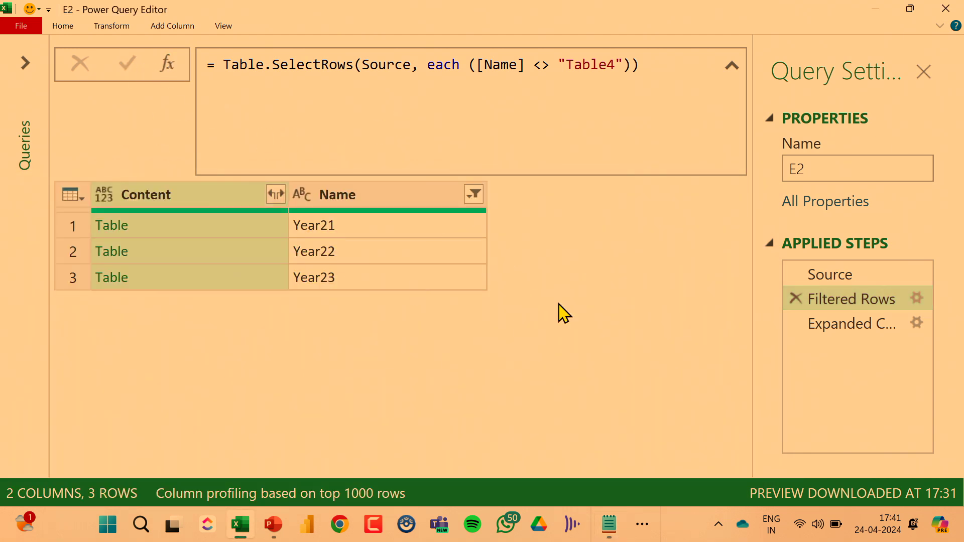
{"action": "left_click", "coordinate": [167, 68]}
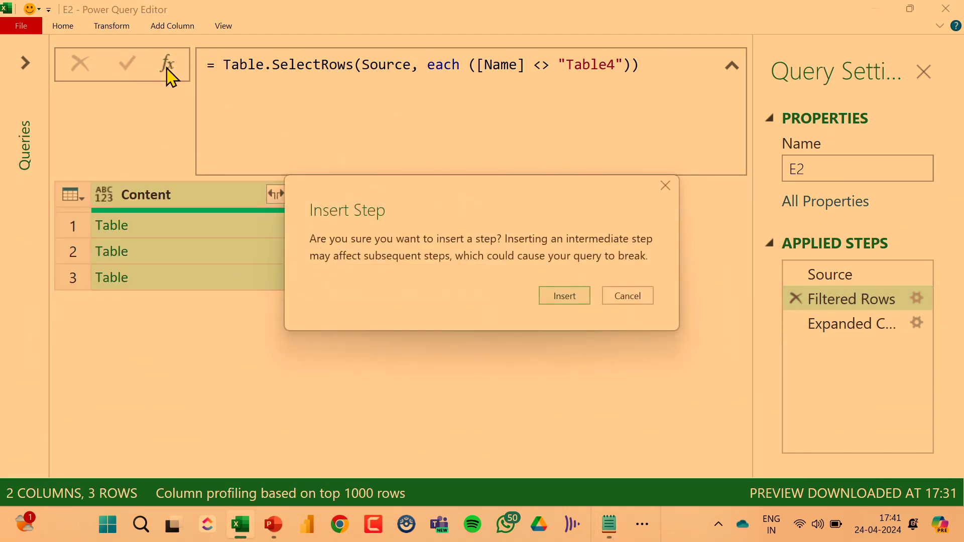
{"action": "left_click", "coordinate": [571, 305]}
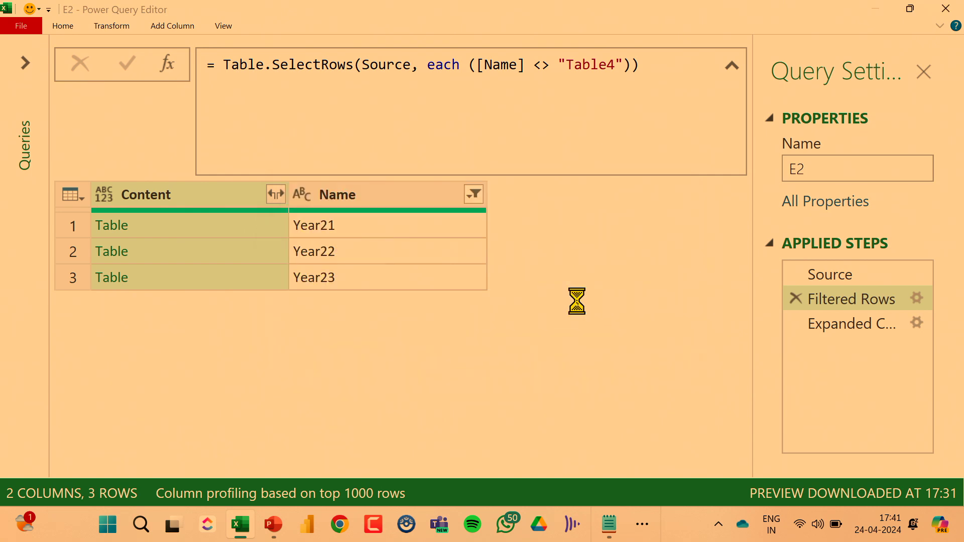
Step: Set the new step's formula to = Table.Combine(#"Filtered Rows"[Content])
{"action": "left_click", "coordinate": [216, 65]}
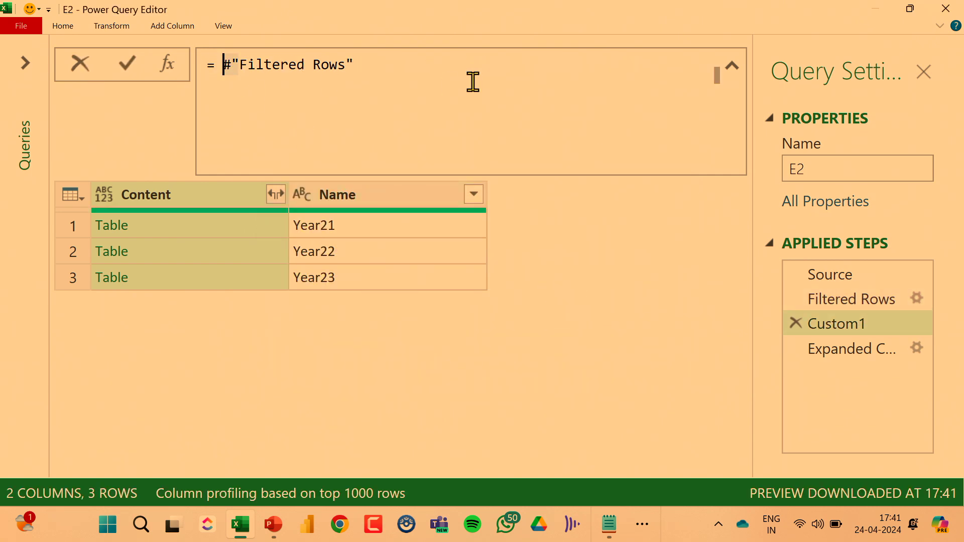
{"action": "type", "text": "Table.Combine"}
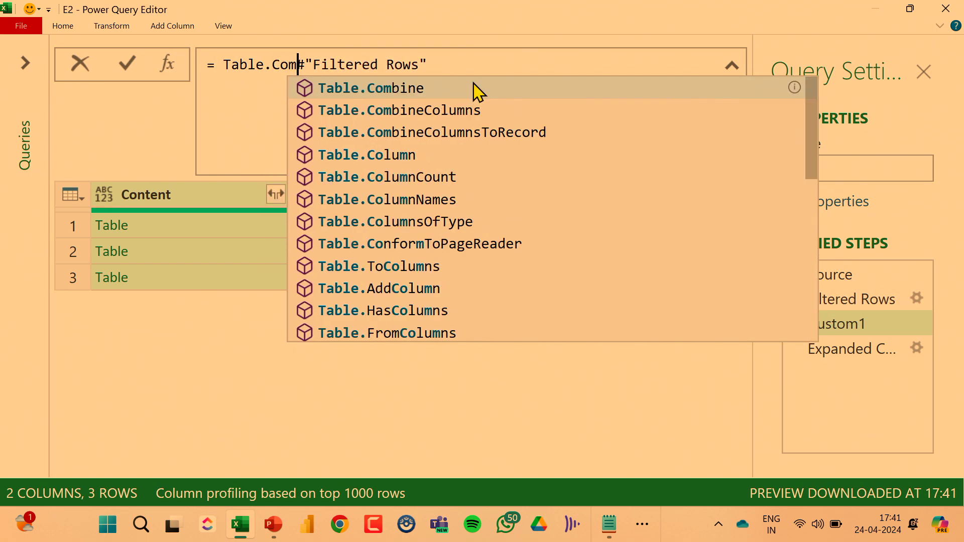
{"action": "type", "text": "("}
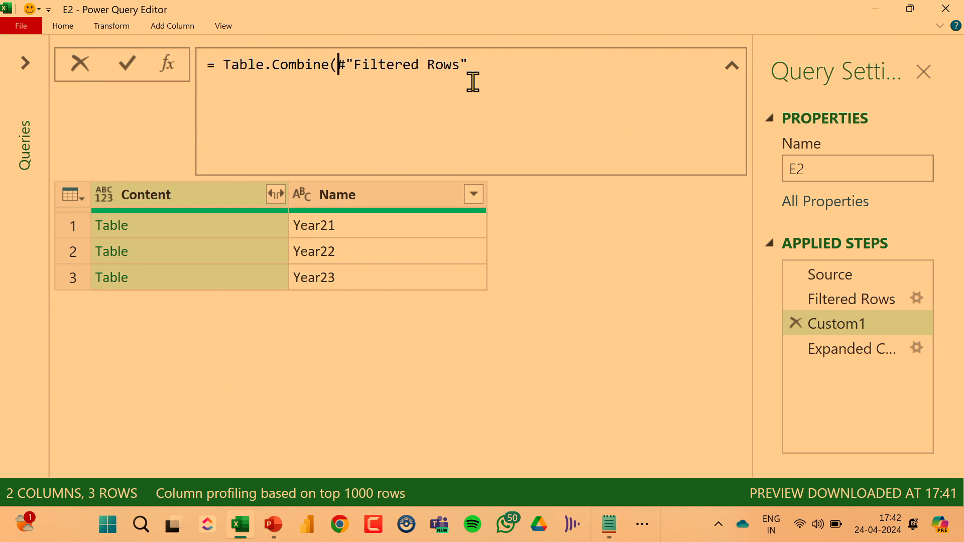
{"action": "left_click", "coordinate": [472, 82]}
{"action": "type", "text": "[Cotnen"}
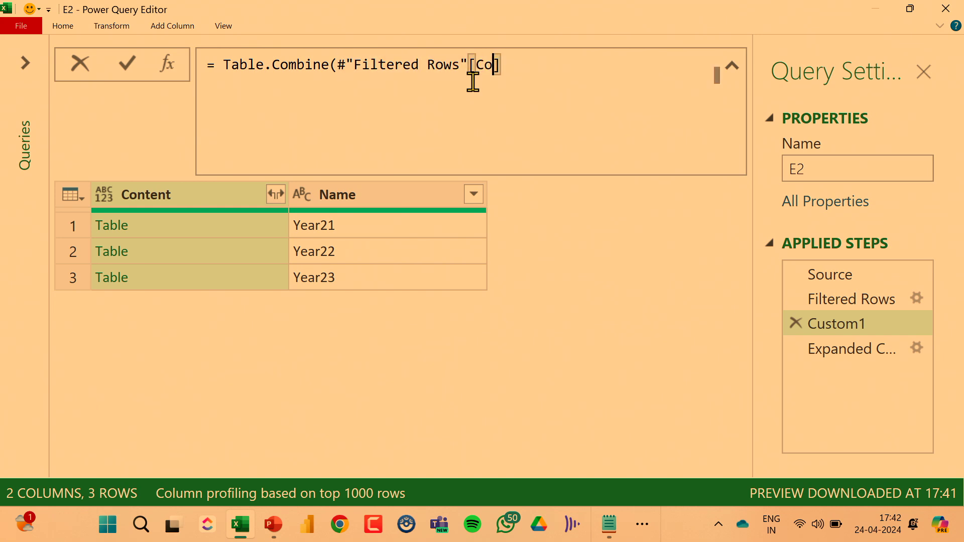
{"action": "key", "text": "BackSpace"}
{"action": "key", "text": "BackSpace"}
{"action": "key", "text": "BackSpace"}
{"action": "type", "text": "ent"}
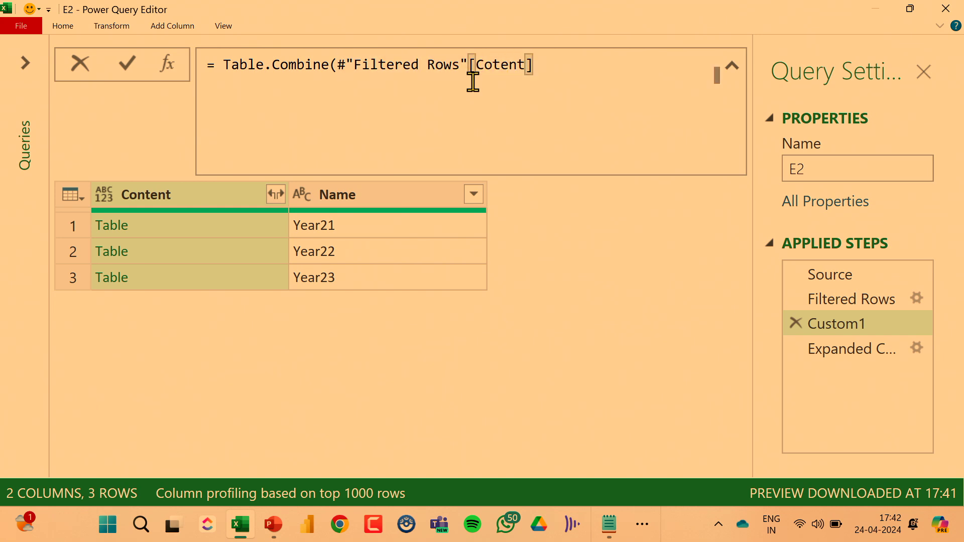
{"action": "key", "text": "BackSpace"}
{"action": "key", "text": "BackSpace"}
{"action": "key", "text": "BackSpace"}
{"action": "key", "text": "BackSpace"}
{"action": "type", "text": "ntent"}
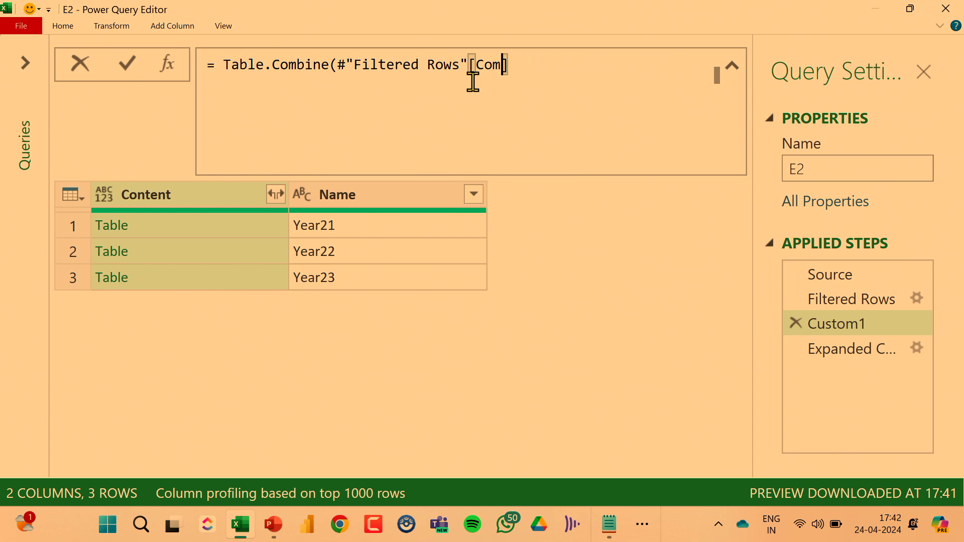
{"action": "type", "text": "])"}
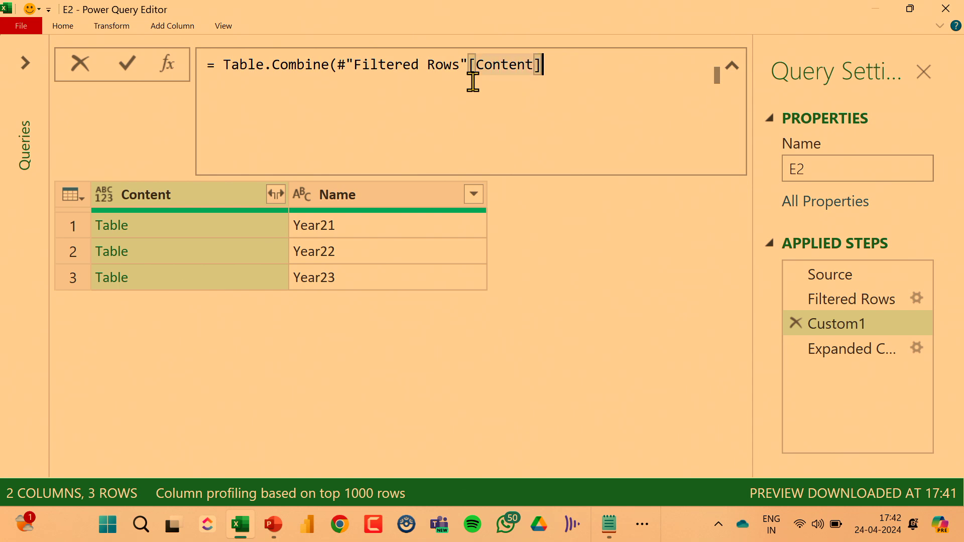
{"action": "key", "text": "Return"}
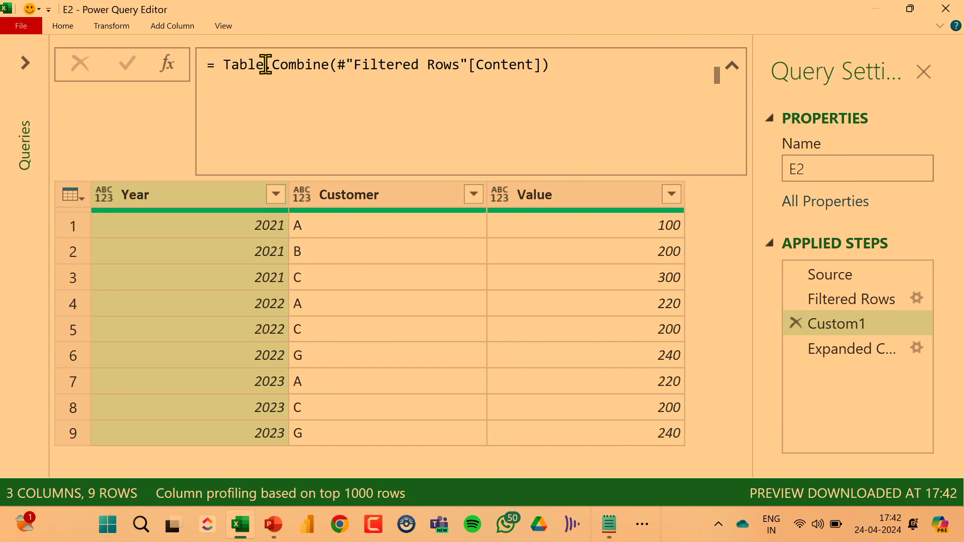
Step: Wrap the formula in Table.ColumnNames( and place Table.Combine on its own line
{"action": "left_click", "coordinate": [224, 65]}
{"action": "type", "text": "Tabl"}
{"action": "type", "text": "e.Colu"}
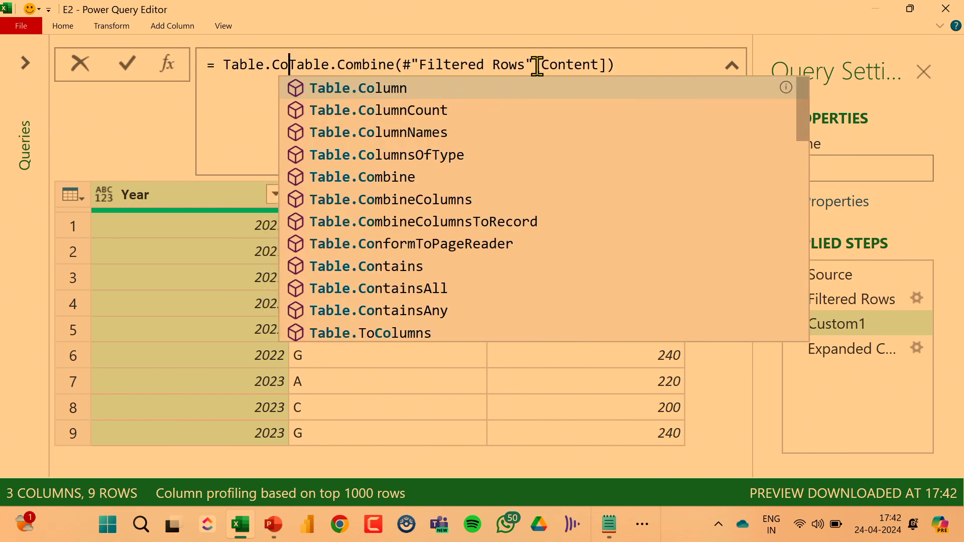
{"action": "type", "text": "mnNames"}
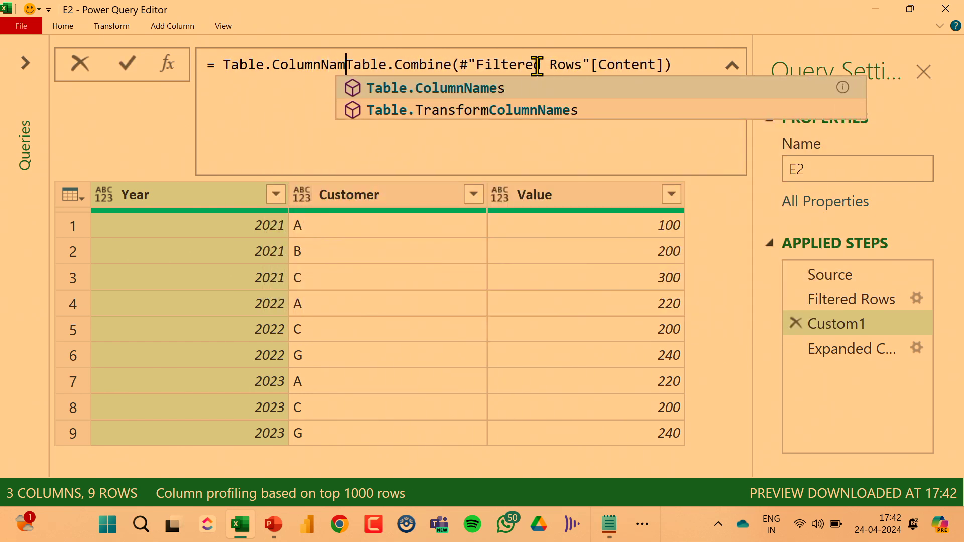
{"action": "type", "text": "("}
{"action": "key", "text": "Return"}
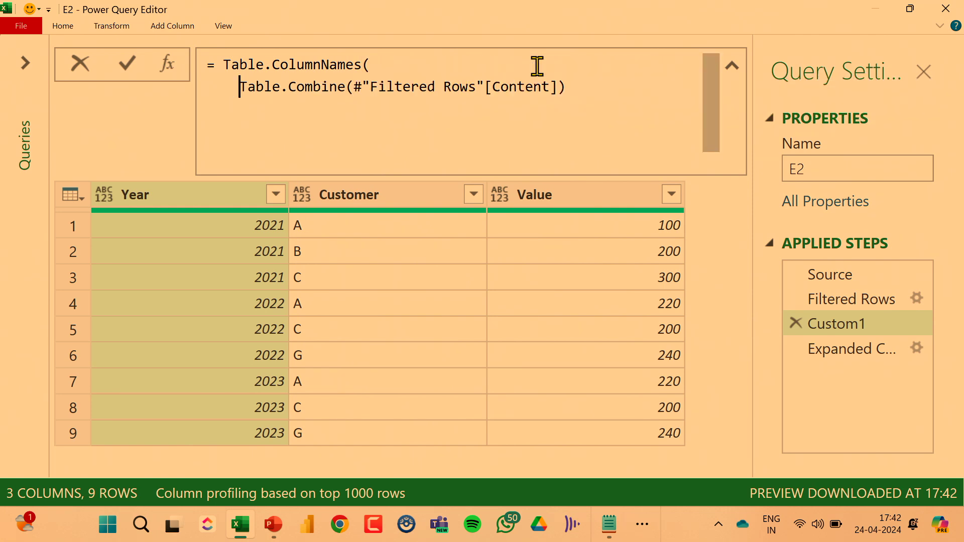
Step: Bring up the argument hint of Table.ColumnNames and relate its table argument to the combined table in the preview
{"action": "key", "text": "Left"}
{"action": "key", "text": "Left"}
{"action": "key", "text": "Left"}
{"action": "key", "text": "Left"}
{"action": "key", "text": "BackSpace"}
{"action": "type", "text": "("}
{"action": "key", "text": "Delete"}
{"action": "key", "text": "BackSpace"}
{"action": "type", "text": "("}
{"action": "key", "text": "ctrl+2"}
{"action": "mouse_move", "coordinate": [557, 111]}
{"action": "left_mouse_down"}
{"action": "mouse_move", "coordinate": [556, 131]}
{"action": "mouse_move", "coordinate": [544, 124]}
{"action": "mouse_move", "coordinate": [561, 123]}
{"action": "left_mouse_up"}
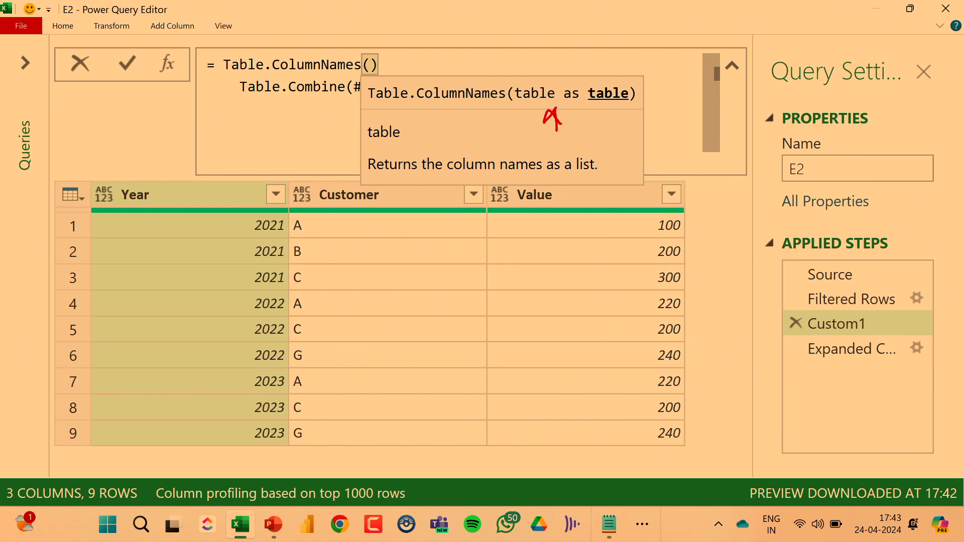
{"action": "mouse_move", "coordinate": [495, 231]}
{"action": "left_mouse_down"}
{"action": "mouse_move", "coordinate": [118, 338]}
{"action": "mouse_move", "coordinate": [359, 214]}
{"action": "left_mouse_up"}
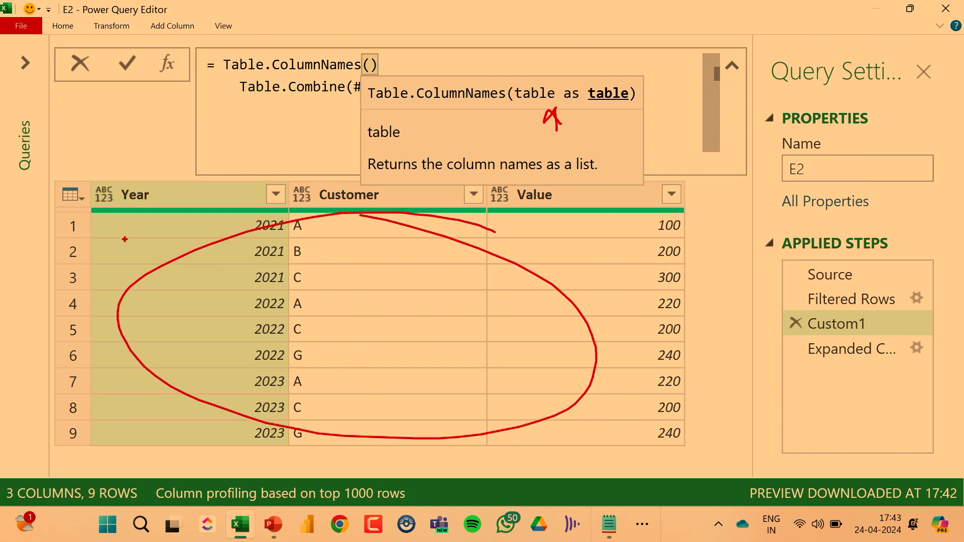
{"action": "key", "text": "Escape"}
Step: Remove the extra bracket after Table.ColumnNames( and close the formula with ) on a new last line
{"action": "left_click", "coordinate": [409, 66]}
{"action": "key", "text": "BackSpace"}
{"action": "key", "text": "ctrl+Right"}
{"action": "key", "text": "End"}
{"action": "key", "text": "Return"}
{"action": "type", "text": ")"}
{"action": "key", "text": "Return"}
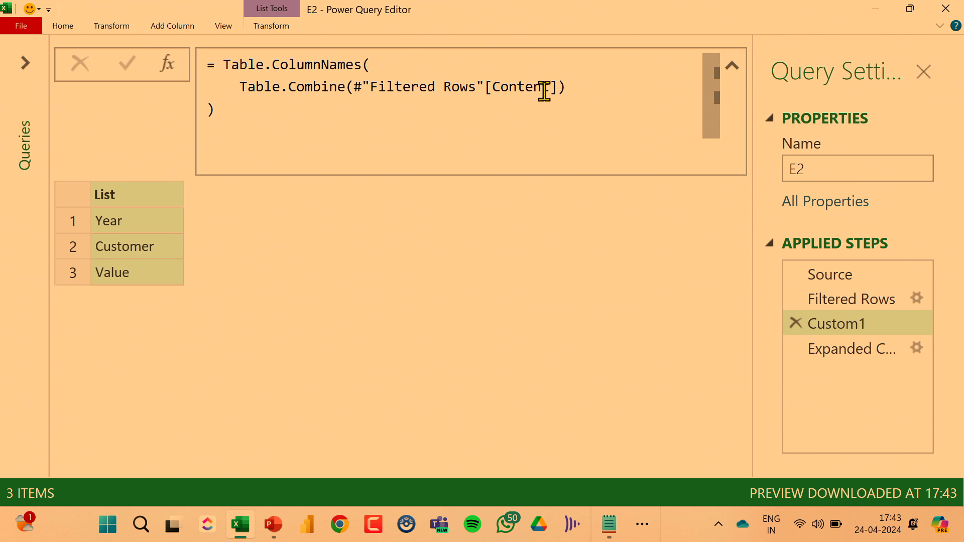
Step: Switch to Notepad and compare the hard-coded column name list with the generated list in the preview
{"action": "mouse_move", "coordinate": [610, 525]}
{"action": "left_click", "coordinate": [683, 473]}
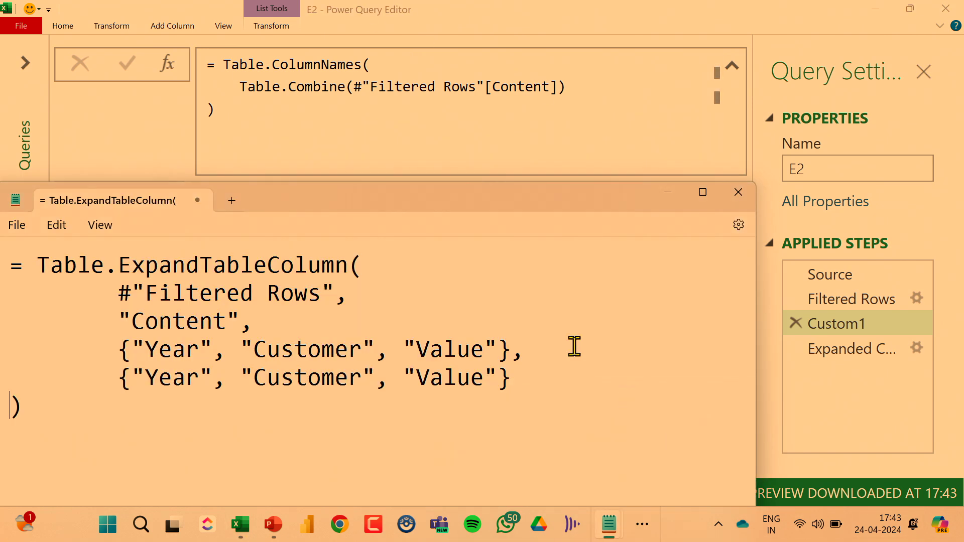
{"action": "left_click_drag", "start_coordinate": [399, 204], "coordinate": [621, 93]}
{"action": "mouse_move", "coordinate": [333, 224]}
{"action": "left_mouse_down"}
{"action": "mouse_move", "coordinate": [703, 271]}
{"action": "mouse_move", "coordinate": [738, 258]}
{"action": "left_mouse_up"}
{"action": "mouse_move", "coordinate": [329, 250]}
{"action": "left_mouse_down"}
{"action": "mouse_move", "coordinate": [200, 239]}
{"action": "mouse_move", "coordinate": [202, 264]}
{"action": "left_mouse_up"}
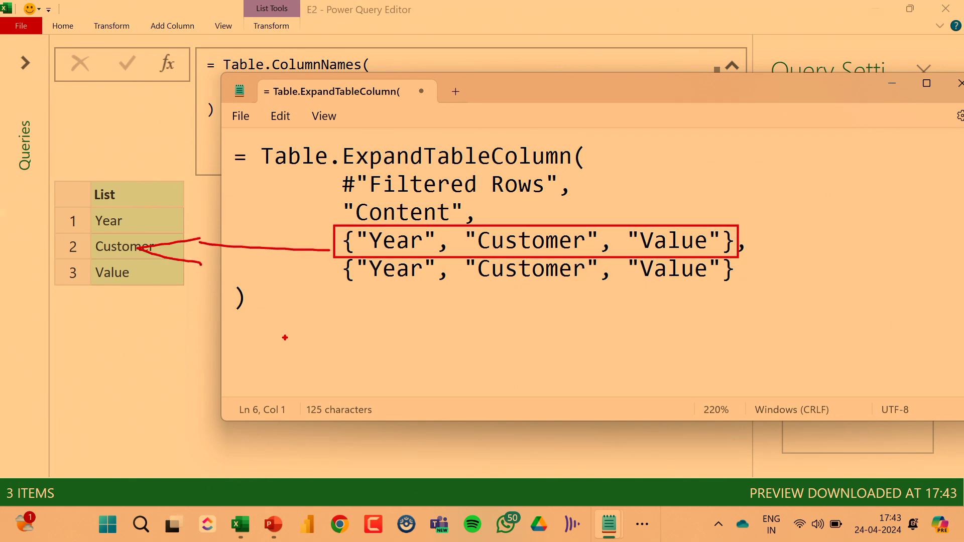
{"action": "key", "text": "Escape"}
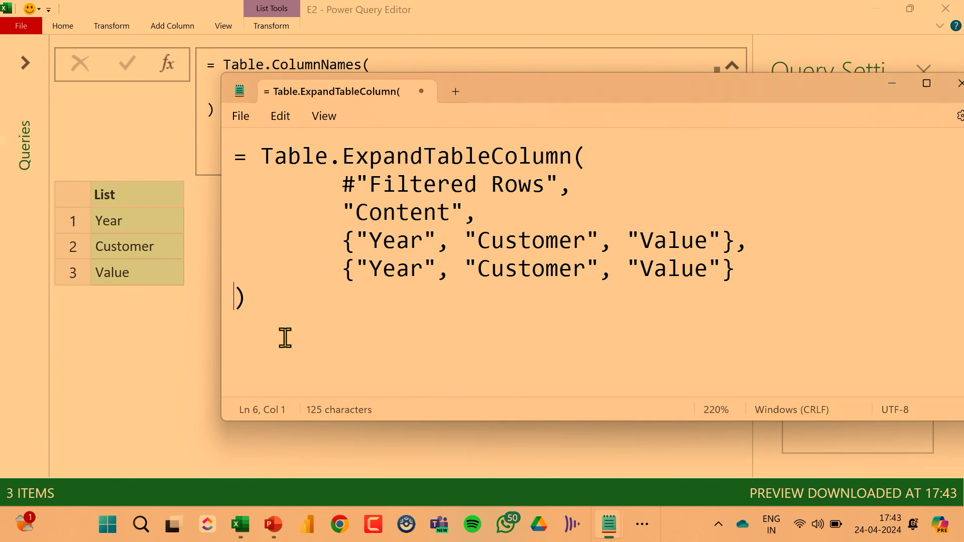
{"action": "left_click_drag", "start_coordinate": [894, 101], "coordinate": [748, 287]}
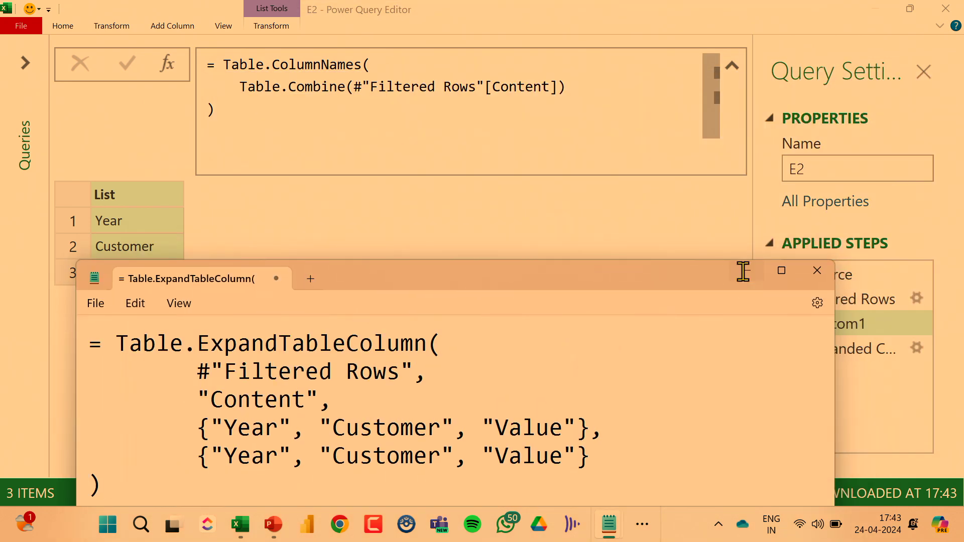
Step: Minimise Notepad and rename the Custom1 step as Cols
{"action": "left_click", "coordinate": [746, 270]}
{"action": "double_click", "coordinate": [851, 324]}
{"action": "type", "text": "COls"}
{"action": "key", "text": "Return"}
{"action": "double_click", "coordinate": [846, 324]}
{"action": "type", "text": "Cols"}
{"action": "key", "text": "Return"}
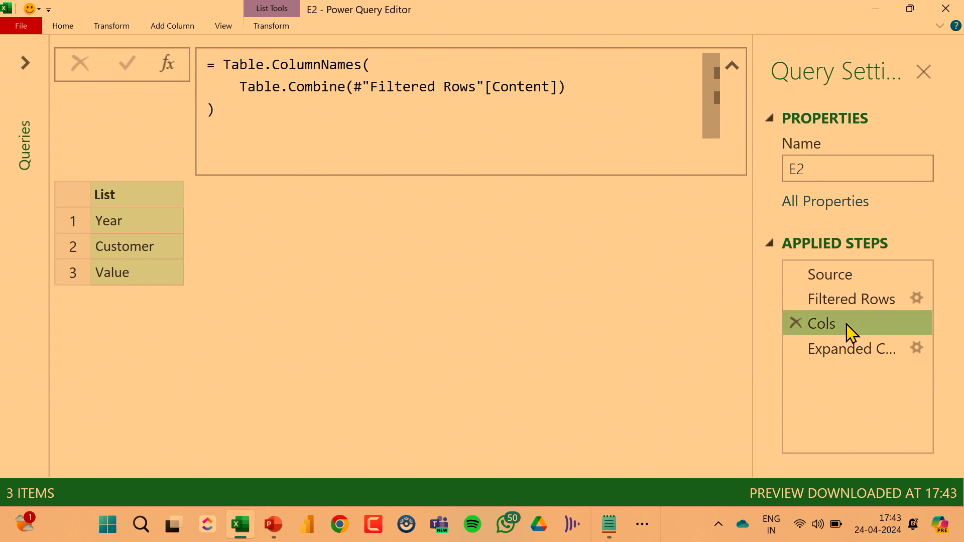
Step: Open the Expanded Content step and examine which applied step its formula uses as the first argument
{"action": "left_click", "coordinate": [847, 350]}
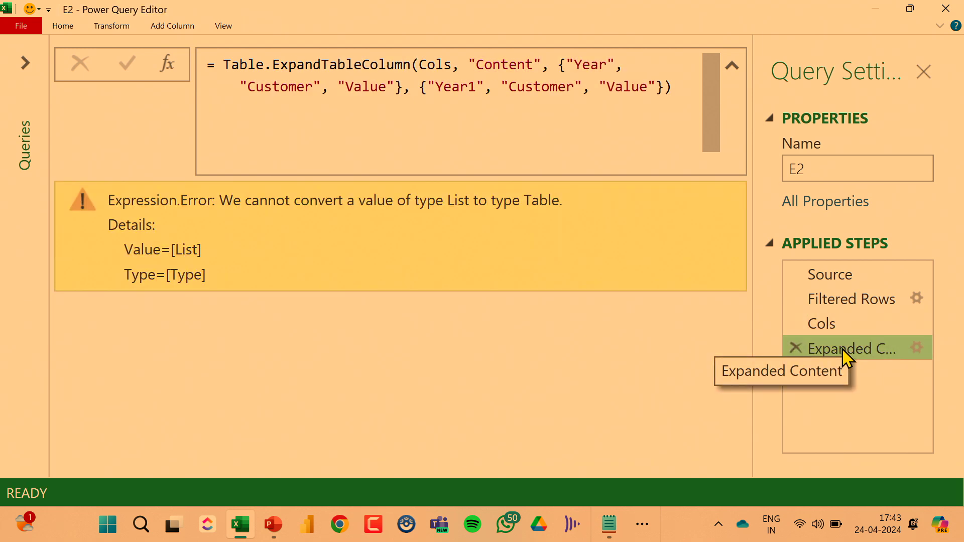
{"action": "mouse_move", "coordinate": [408, 49]}
{"action": "left_mouse_down"}
{"action": "mouse_move", "coordinate": [460, 76]}
{"action": "mouse_move", "coordinate": [508, 136]}
{"action": "mouse_move", "coordinate": [672, 256]}
{"action": "mouse_move", "coordinate": [795, 294]}
{"action": "left_mouse_up"}
{"action": "left_click_drag", "start_coordinate": [784, 276], "coordinate": [788, 308]}
{"action": "key", "text": "Escape"}
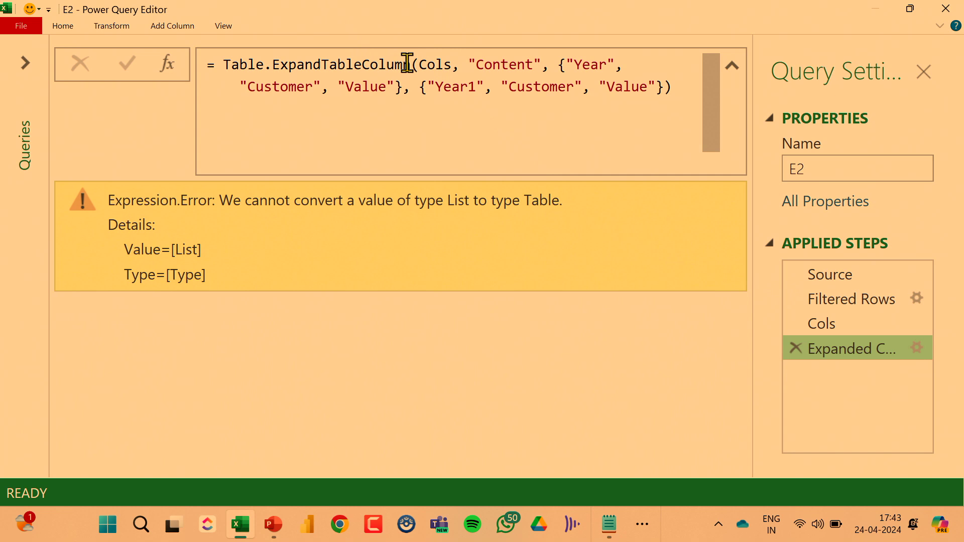
Step: Replace Cols with #"Filtered Rows" as the first argument of Table.ExpandTableColumn
{"action": "double_click", "coordinate": [432, 65]}
{"action": "type", "text": "Fil"}
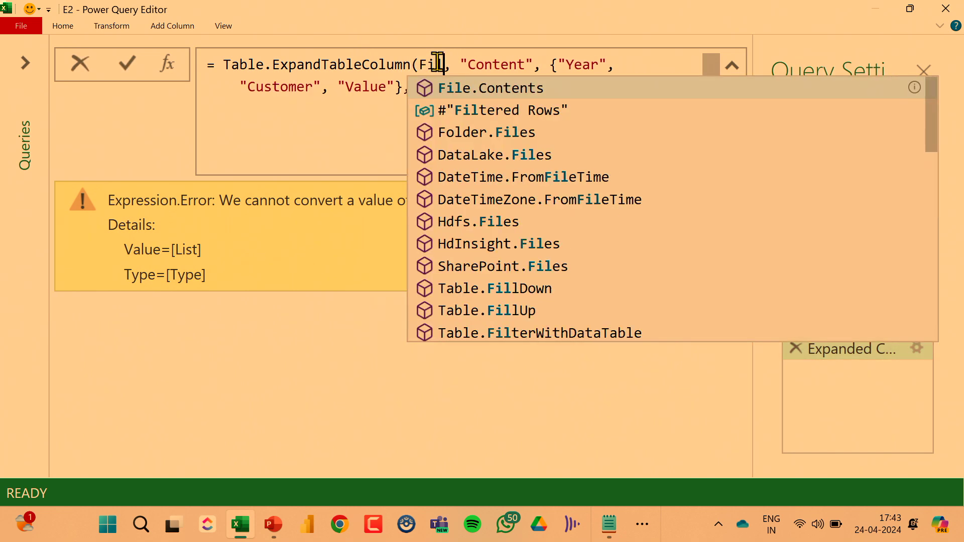
{"action": "key", "text": "Down"}
{"action": "key", "text": "Tab"}
Step: Replace both hard-coded column name lists with Cols, giving = Table.ExpandTableColumn(#"Filtered Rows", "Content", Cols)
{"action": "key", "text": "Right"}
{"action": "key", "text": "ctrl+Right"}
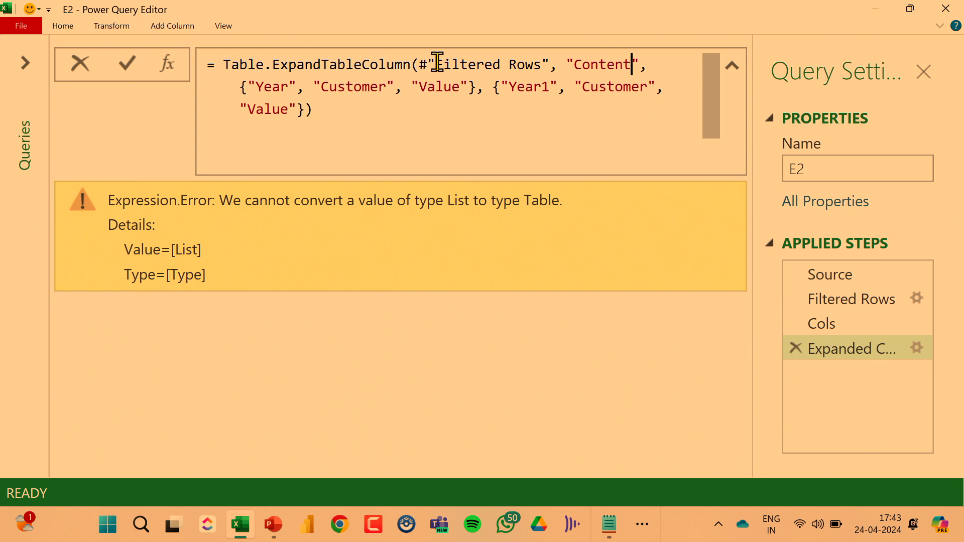
{"action": "key", "text": "ctrl+Right"}
{"action": "key", "text": "ctrl+Right"}
{"action": "key", "text": "ctrl+Left"}
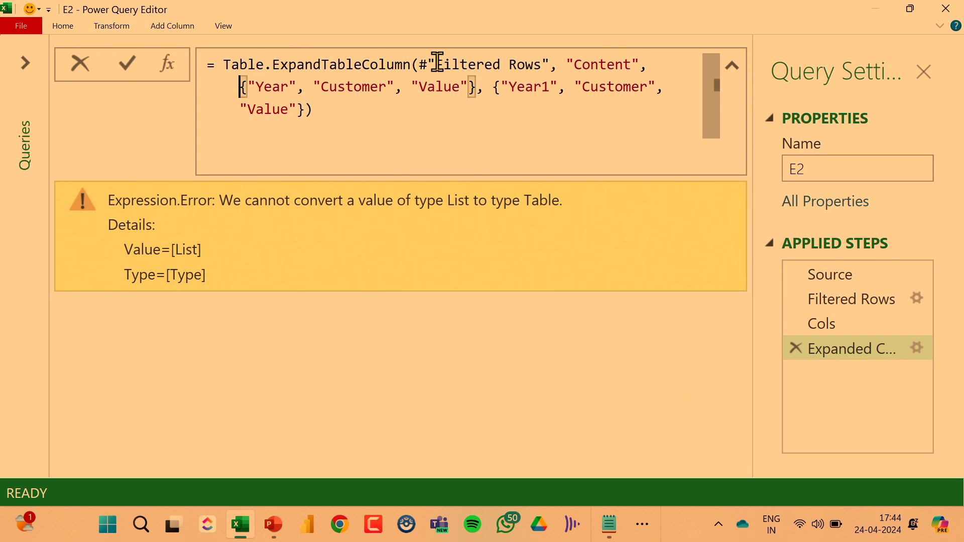
{"action": "key", "text": "ctrl+shift+End"}
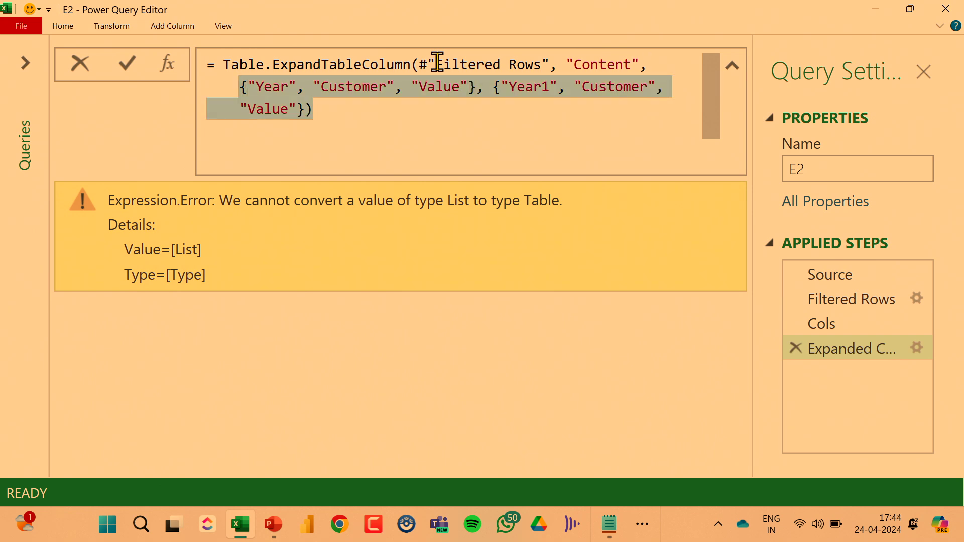
{"action": "key", "text": "BackSpace"}
{"action": "type", "text": "Cols"}
{"action": "key", "text": "Escape"}
{"action": "type", "text": ")"}
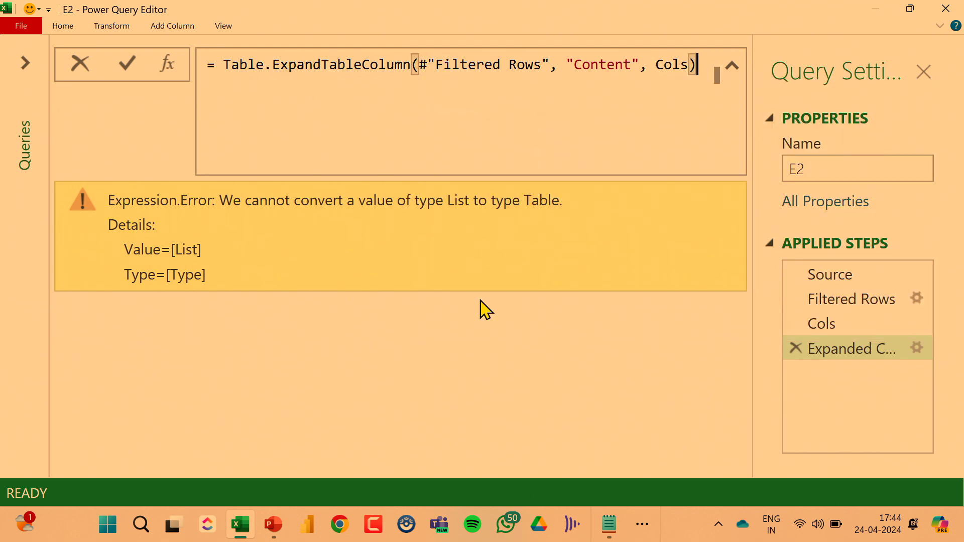
{"action": "key", "text": "Return"}
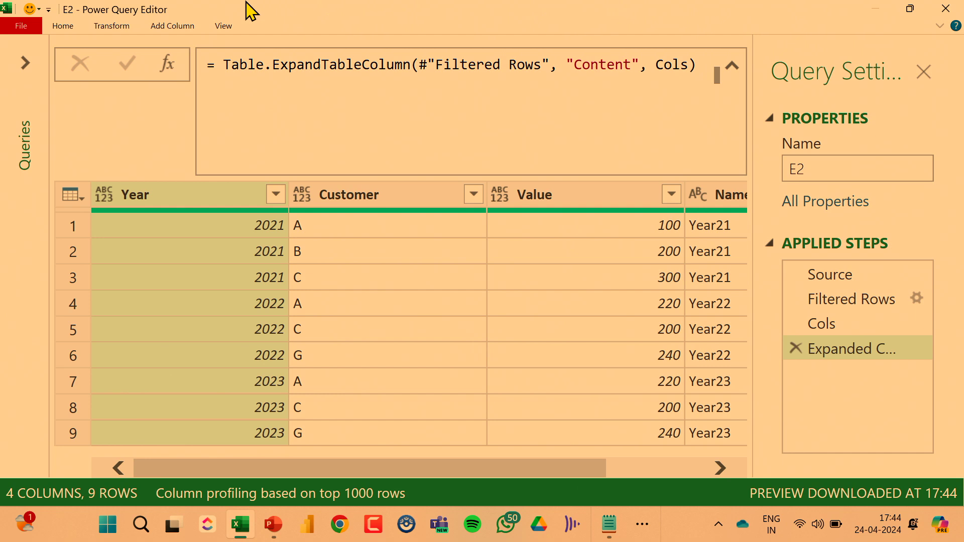
Step: Close Power Query Editor and load the queries into the Excel workbook
{"action": "left_click", "coordinate": [71, 28]}
{"action": "left_click", "coordinate": [26, 60]}
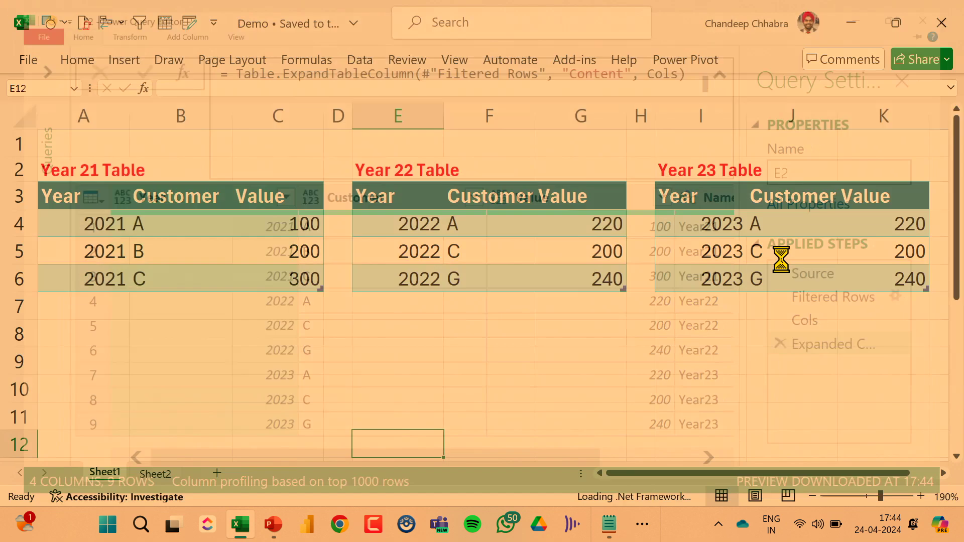
Step: Add a column headed Random directly after the Value column of the Year 23 Table
{"action": "left_click", "coordinate": [848, 242]}
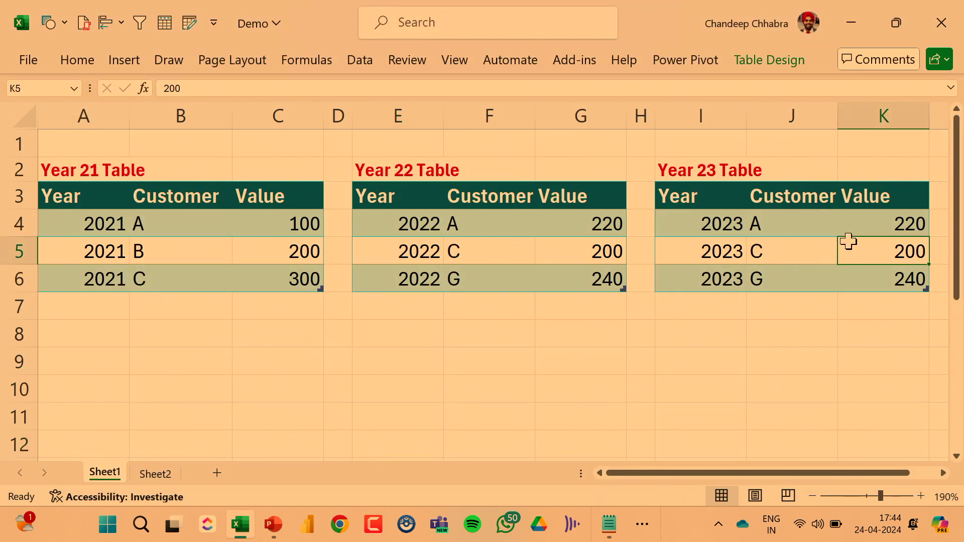
{"action": "key", "text": "Up"}
{"action": "key", "text": "Up"}
{"action": "key", "text": "Right"}
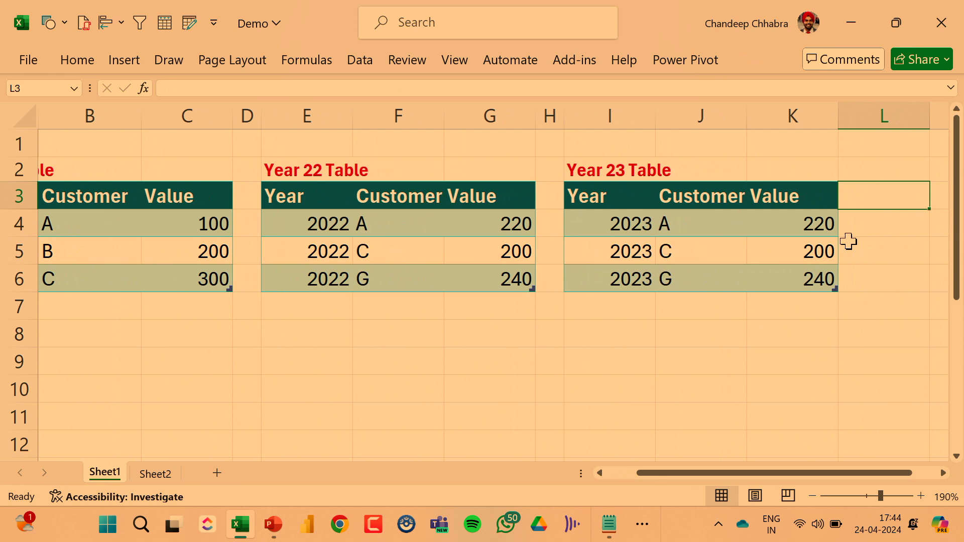
{"action": "type", "text": "Rancom"}
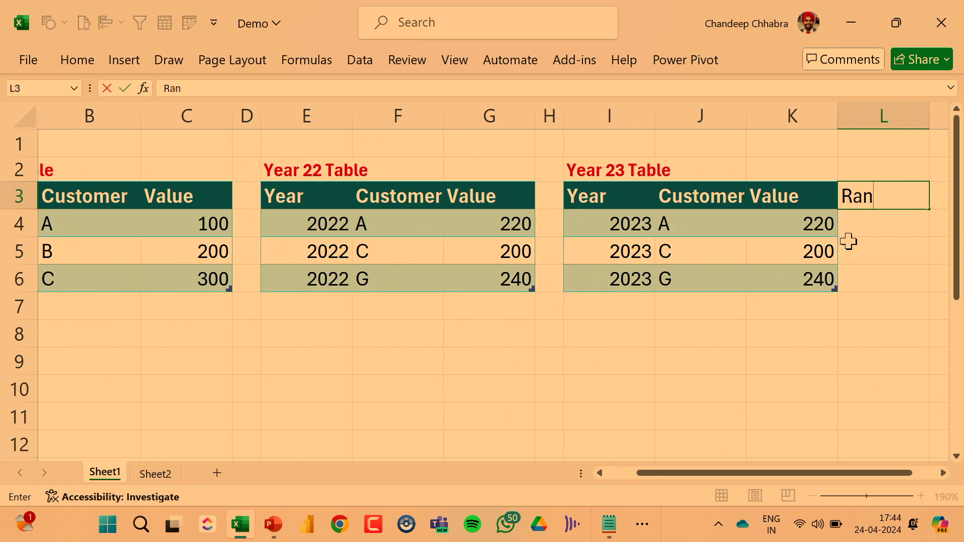
{"action": "key", "text": "BackSpace"}
{"action": "key", "text": "BackSpace"}
{"action": "key", "text": "BackSpace"}
{"action": "type", "text": "dom"}
{"action": "key", "text": "Return"}
Step: Fill all three Random cells of the Year 23 Table with 1
{"action": "key", "text": "shift+Down"}
{"action": "key", "text": "shift+Down"}
{"action": "type", "text": "1"}
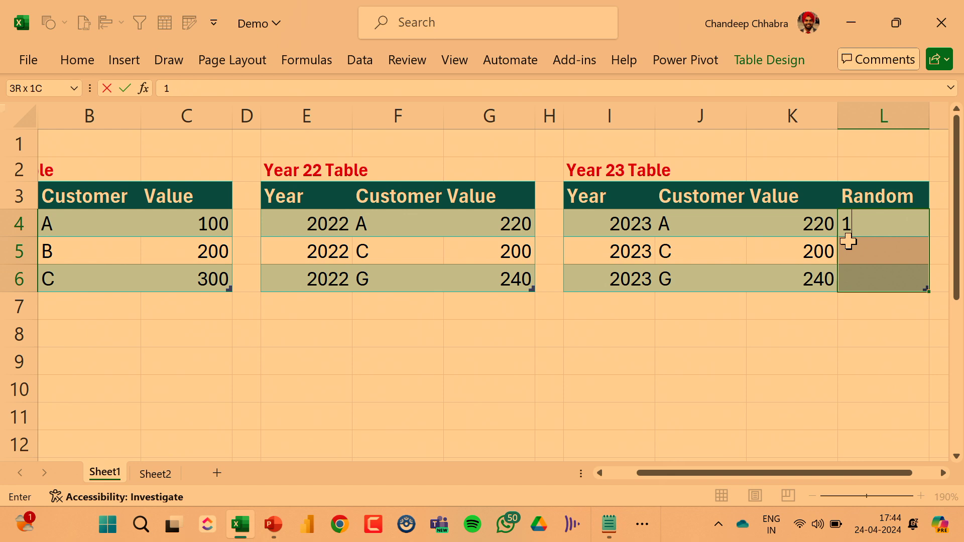
{"action": "key", "text": "ctrl+Return"}
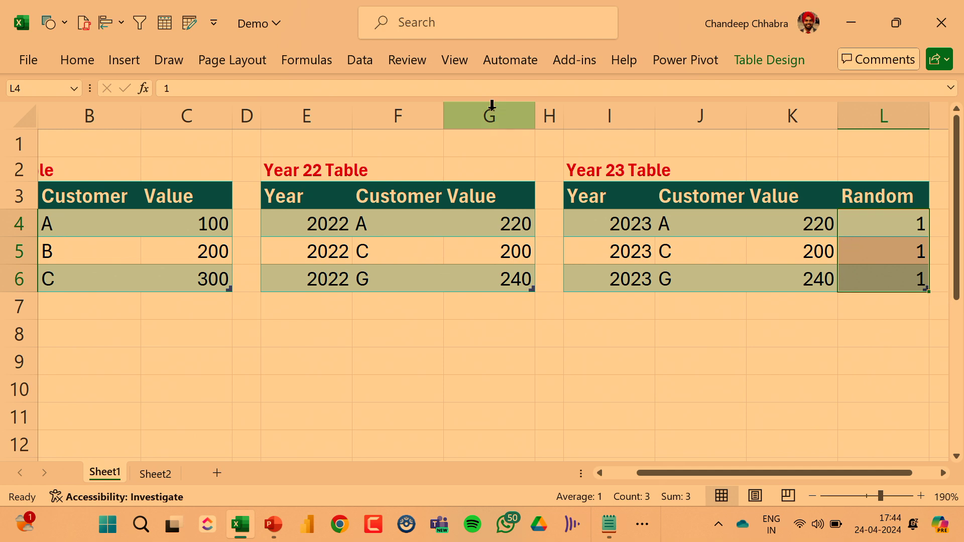
Step: Reopen Power Query Editor and check query E2's expanded output for the new Random column
{"action": "key", "text": "alt+F12"}
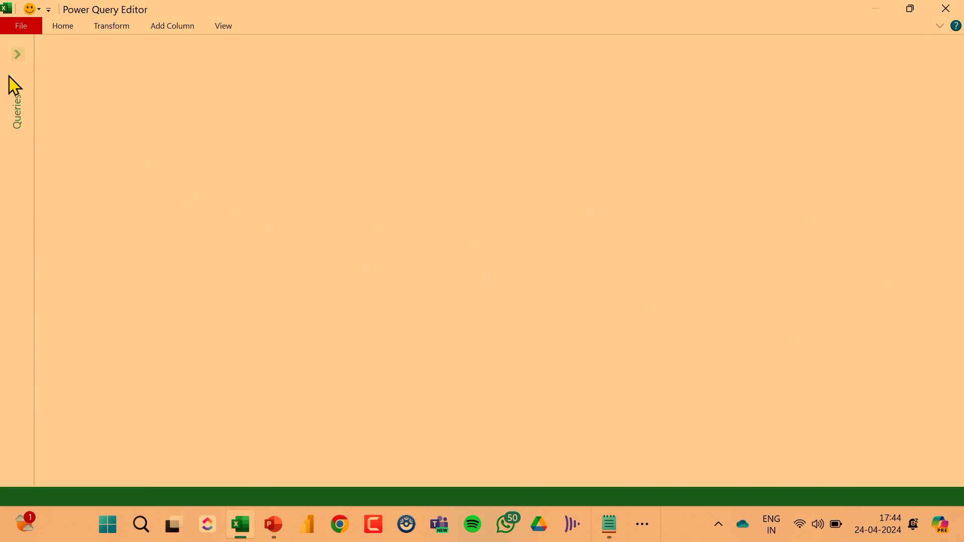
{"action": "left_click", "coordinate": [17, 55]}
{"action": "left_click", "coordinate": [56, 91]}
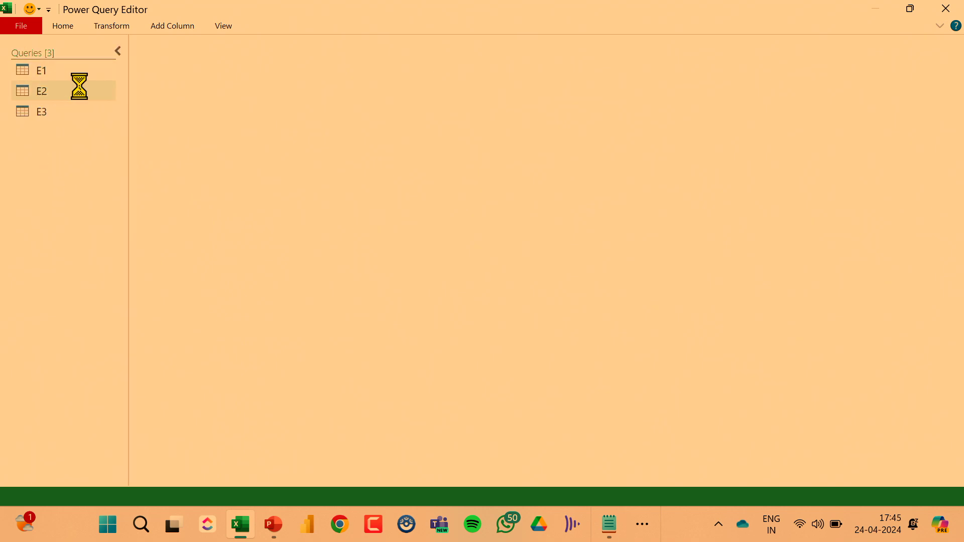
{"action": "left_click", "coordinate": [118, 50]}
{"action": "key", "text": "ctrl+shift+plus"}
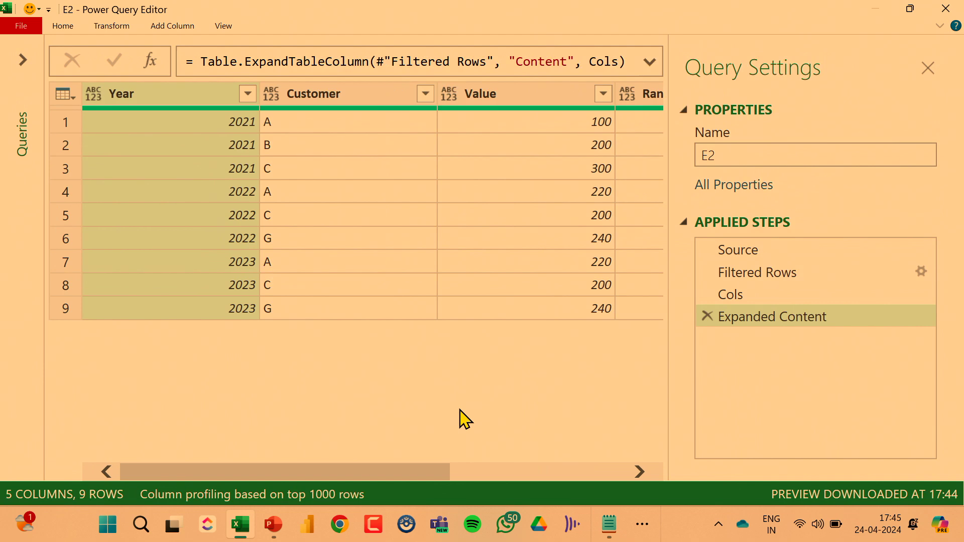
{"action": "left_click_drag", "start_coordinate": [393, 469], "coordinate": [561, 474]}
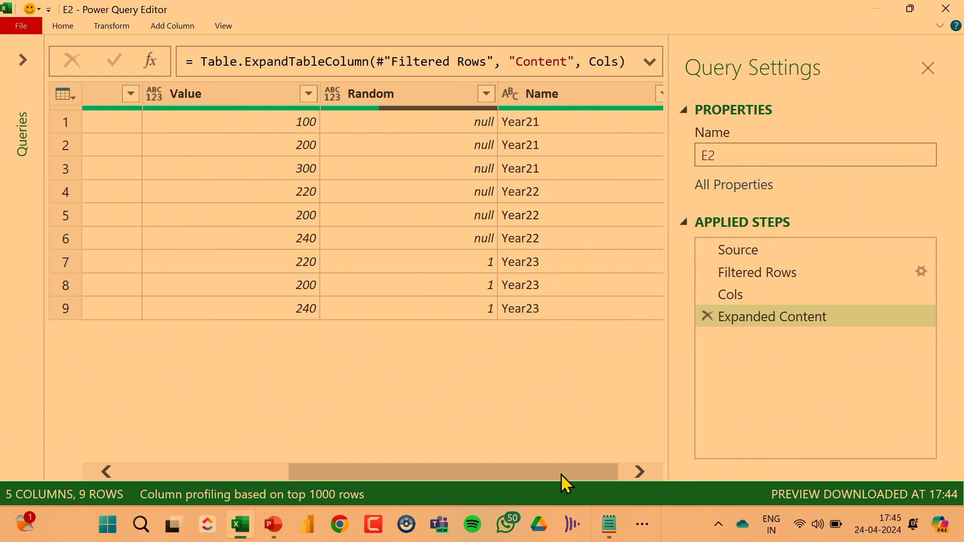
Step: Switch to PowerPoint, view the List of Lists slide about nested lists, and minimize the presentation
{"action": "left_click", "coordinate": [273, 524]}
{"action": "left_click", "coordinate": [35, 236]}
{"action": "left_click", "coordinate": [36, 258]}
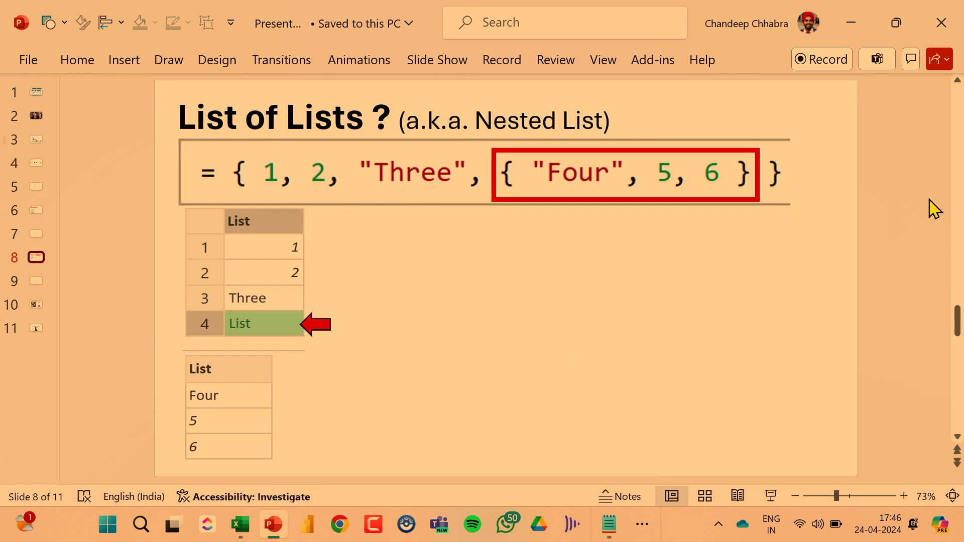
{"action": "left_click", "coordinate": [851, 23]}
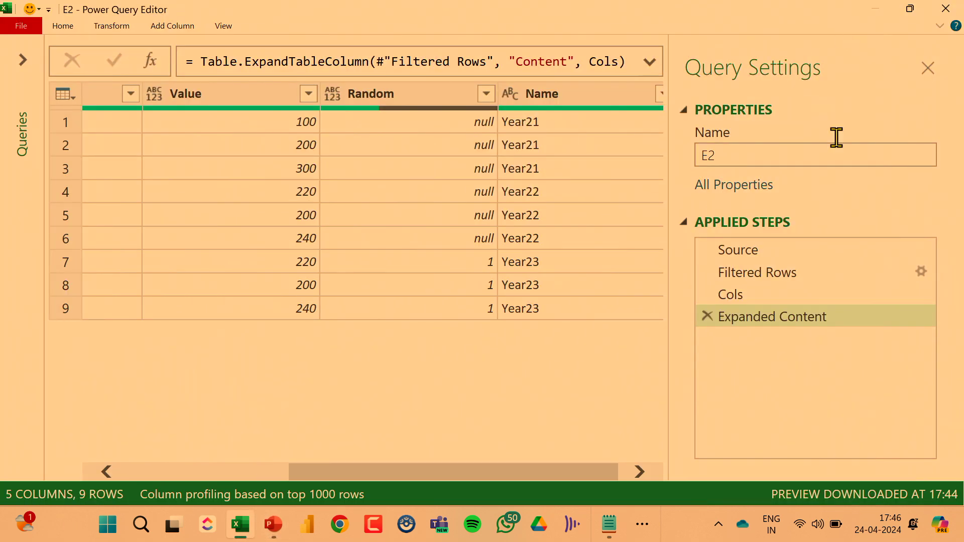
Step: Close Power Query Editor and go to the table containing error values on Sheet2
{"action": "left_click", "coordinate": [945, 8]}
{"action": "left_click", "coordinate": [178, 475]}
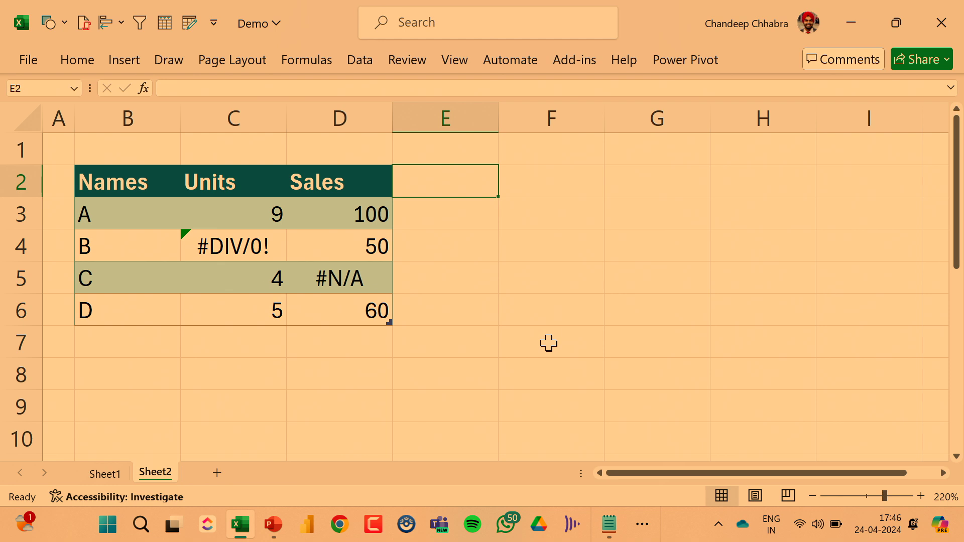
{"action": "left_click", "coordinate": [294, 250]}
Step: Open query E3 in Power Query Editor and examine the errors in its Units and Sales columns
{"action": "key", "text": "alt+F12"}
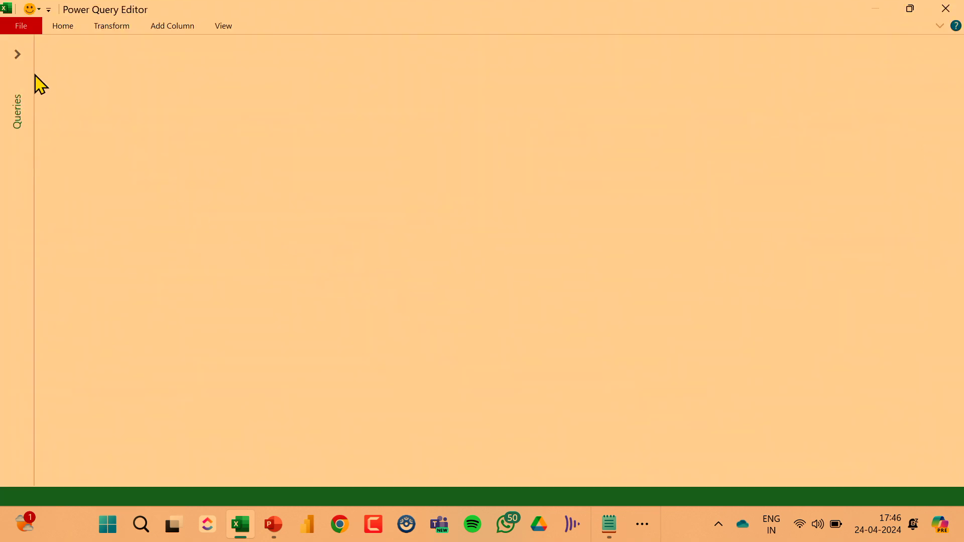
{"action": "left_click", "coordinate": [18, 55]}
{"action": "left_click", "coordinate": [47, 111]}
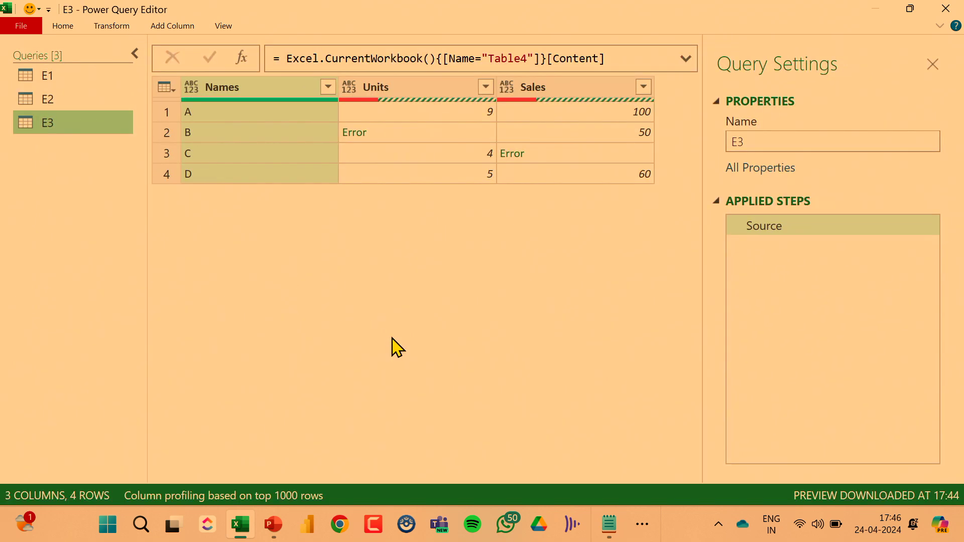
{"action": "key", "text": "ctrl+shift+plus"}
{"action": "key", "text": "ctrl+shift+plus"}
{"action": "left_click", "coordinate": [171, 58]}
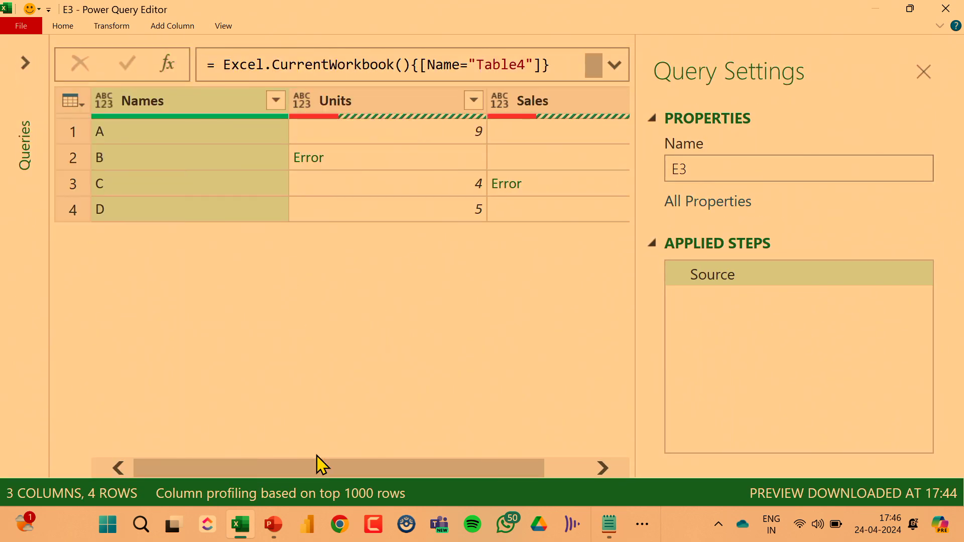
{"action": "left_click_drag", "start_coordinate": [317, 457], "coordinate": [372, 455]}
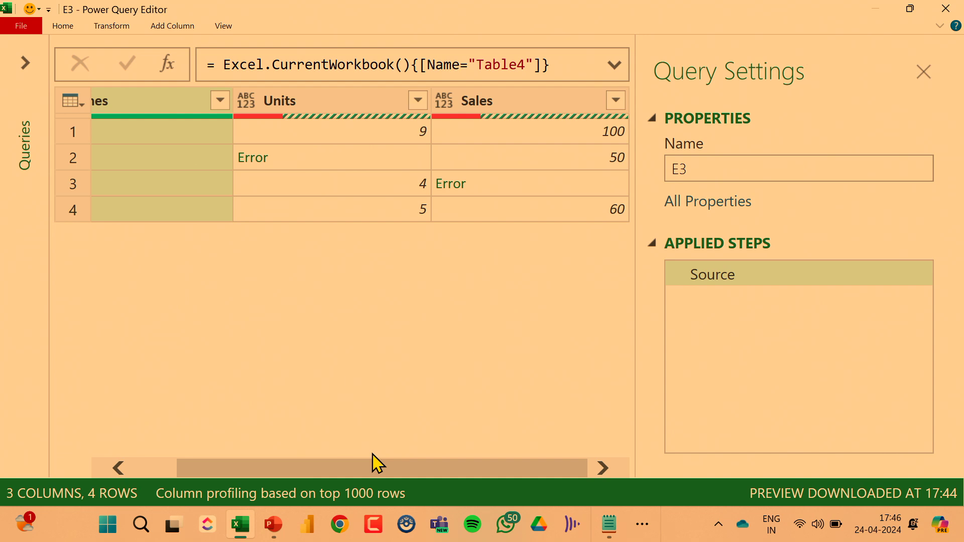
Step: Replace the errors in both the Units and Sales columns of E3 with null
{"action": "left_click", "coordinate": [341, 101]}
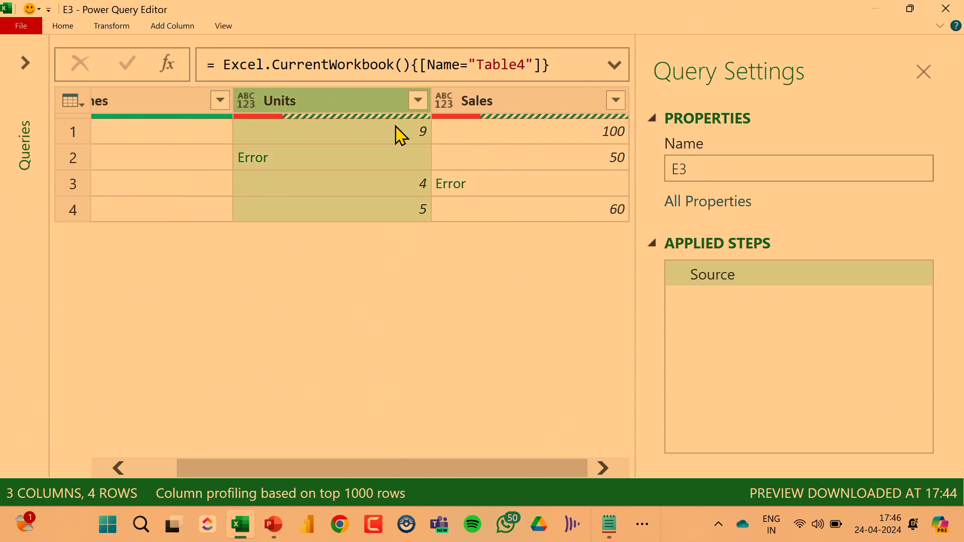
{"action": "left_click", "coordinate": [575, 108], "text": "ctrl"}
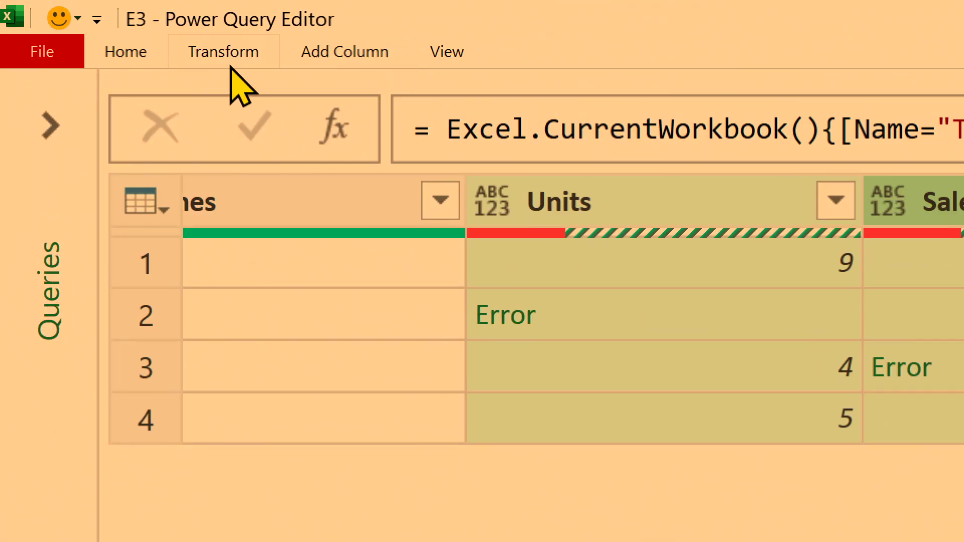
{"action": "left_click", "coordinate": [115, 28]}
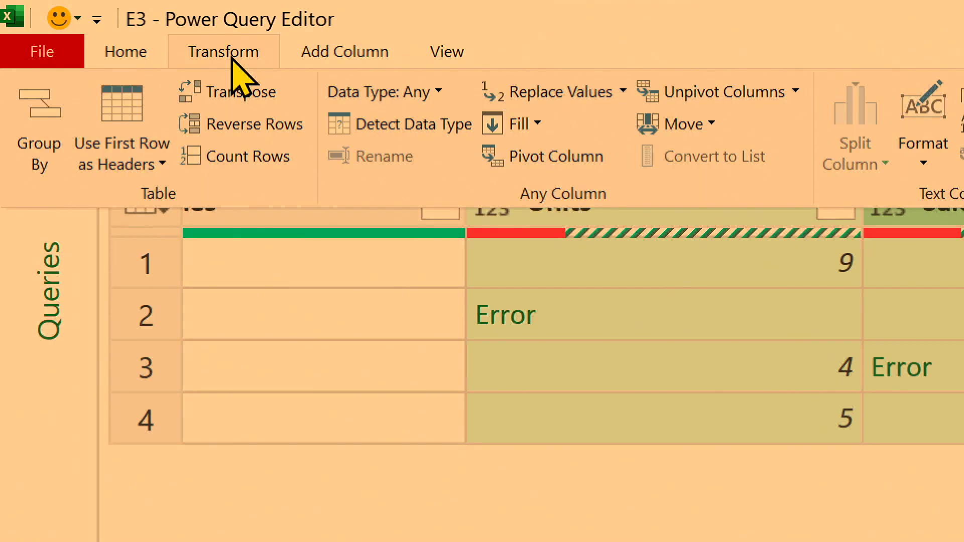
{"action": "left_click", "coordinate": [622, 91]}
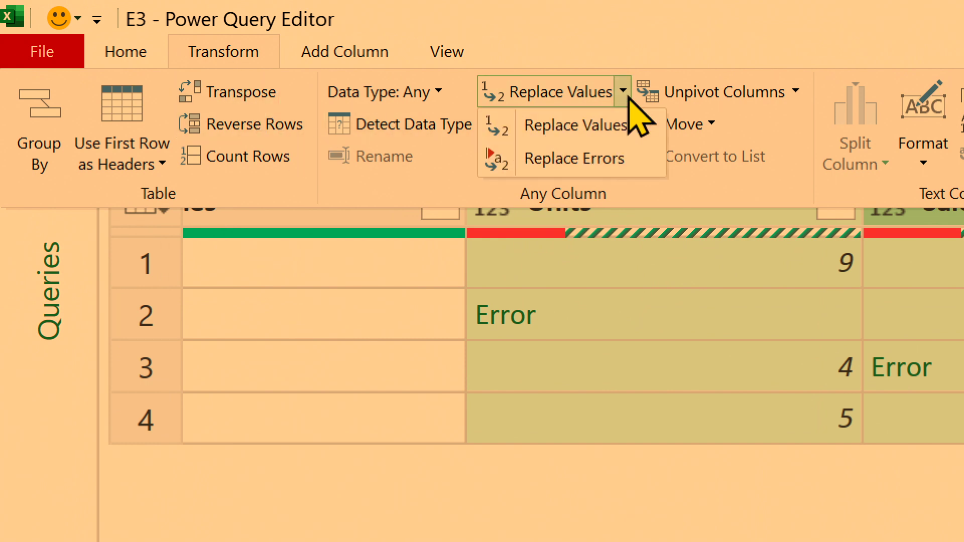
{"action": "left_click", "coordinate": [603, 160]}
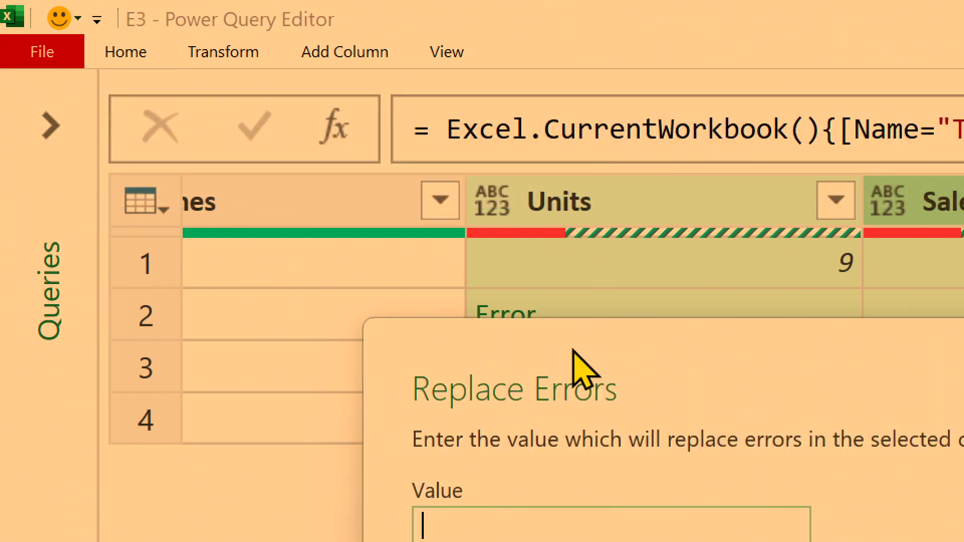
{"action": "type", "text": "null"}
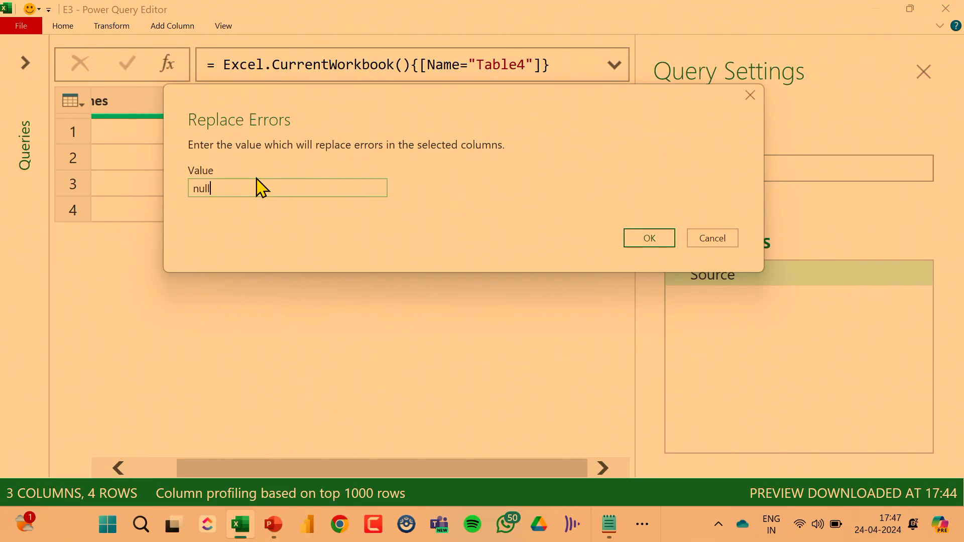
{"action": "left_click", "coordinate": [638, 241]}
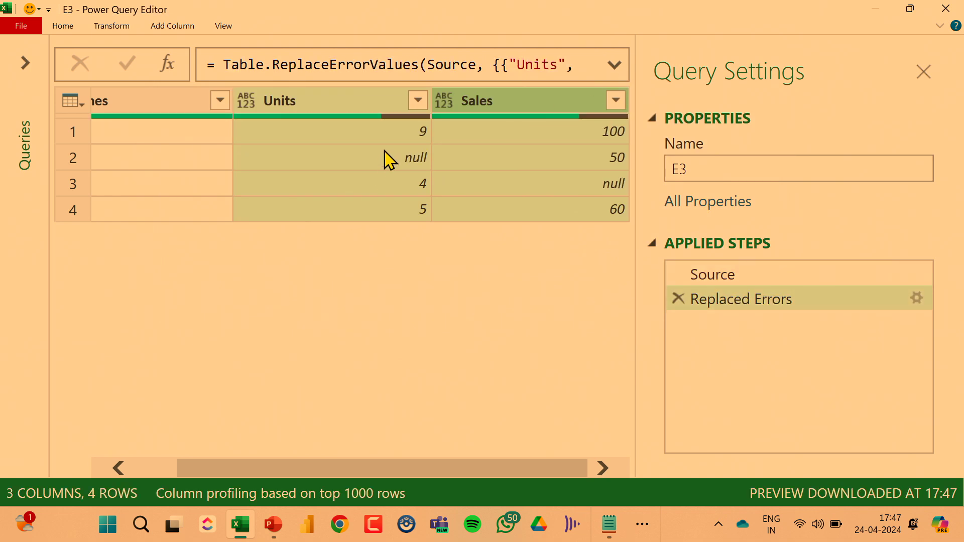
Step: Copy the full Table.ReplaceErrorValues formula from E3 into a new Notepad tab
{"action": "left_click", "coordinate": [615, 66]}
{"action": "key", "text": "ctrl+a"}
{"action": "key", "text": "ctrl+c"}
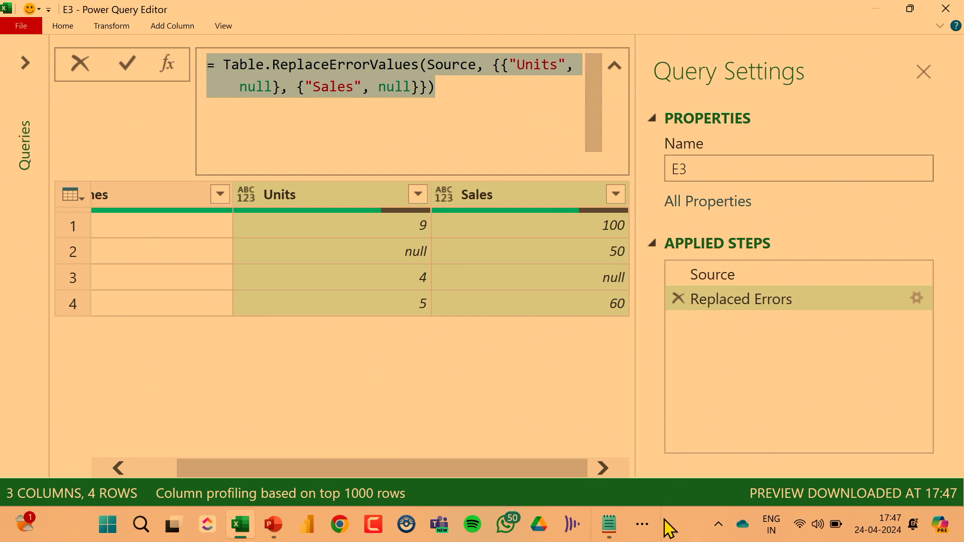
{"action": "mouse_move", "coordinate": [613, 522]}
{"action": "left_click", "coordinate": [674, 482]}
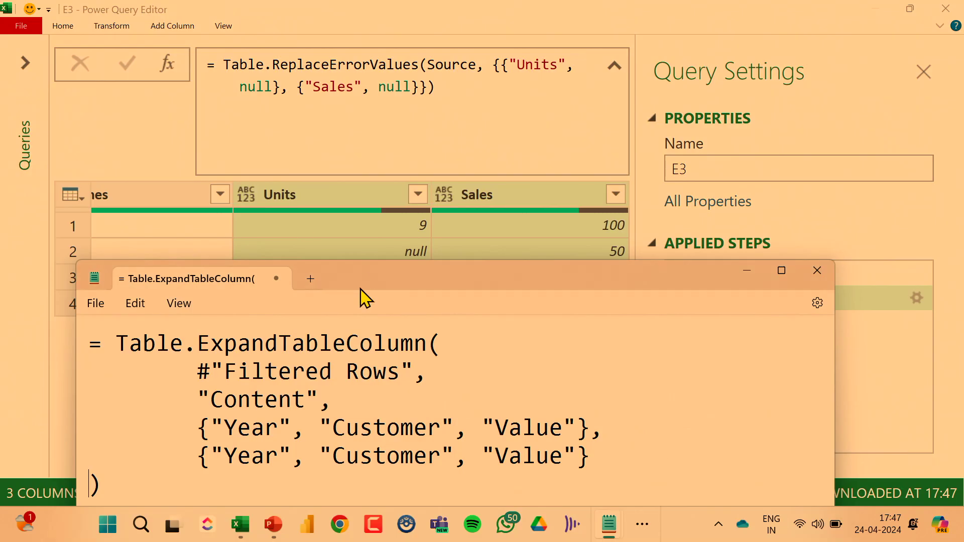
{"action": "left_click", "coordinate": [310, 279]}
{"action": "key", "text": "ctrl+v"}
Step: Break the pasted formula after Table.ReplaceErrorValues( so the Source argument starts its own indented line
{"action": "left_click", "coordinate": [359, 343]}
{"action": "key", "text": "ctrl+Right"}
{"action": "key", "text": "ctrl+Right"}
{"action": "key", "text": "Return"}
{"action": "key", "text": "Tab"}
{"action": "key", "text": "ctrl+Right"}
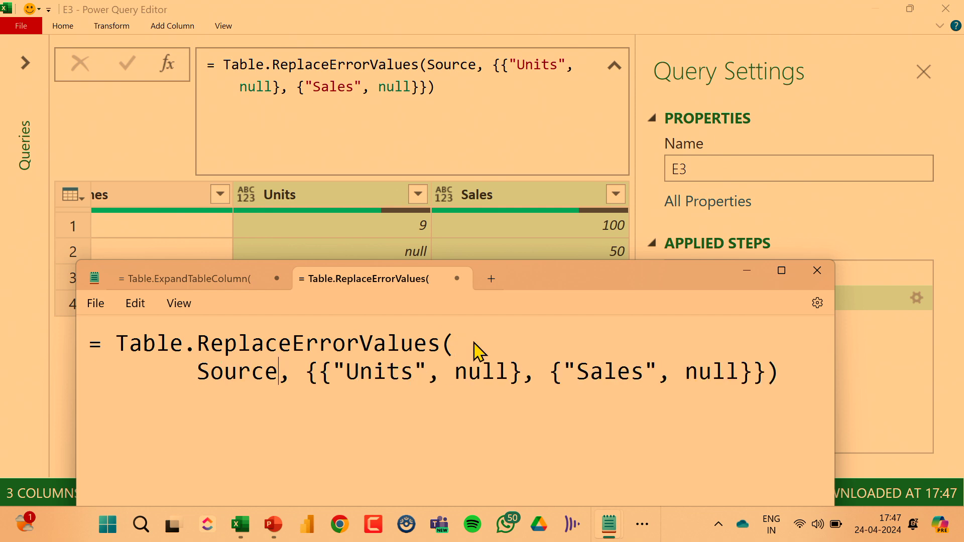
Step: Place the outer list's opening brace on its own indented line, with {"Units", null} indented further below it
{"action": "key", "text": "ctrl+Right"}
{"action": "key", "text": "Return"}
{"action": "key", "text": "Tab"}
{"action": "key", "text": "Right"}
{"action": "key", "text": "Return"}
{"action": "key", "text": "Tab"}
{"action": "key", "text": "Tab"}
Step: Move {"Sales", null} to its own line, indented to align with the {"Units", null} list
{"action": "key", "text": "ctrl+Right"}
{"action": "key", "text": "ctrl+Right"}
{"action": "key", "text": "ctrl+Right"}
{"action": "key", "text": "ctrl+Right"}
{"action": "key", "text": "Return"}
{"action": "key", "text": "Tab"}
{"action": "key", "text": "Tab"}
Step: Put the outer list's closing brace and the formula's closing parenthesis on separate lines
{"action": "key", "text": "ctrl+Right"}
{"action": "key", "text": "ctrl+Right"}
{"action": "key", "text": "Right"}
{"action": "key", "text": "Right"}
{"action": "key", "text": "Right"}
{"action": "key", "text": "Right"}
{"action": "key", "text": "Right"}
{"action": "key", "text": "Return"}
{"action": "key", "text": "Tab"}
{"action": "key", "text": "Tab"}
{"action": "key", "text": "Right"}
{"action": "key", "text": "Return"}
Step: Examine the outer list and its two inner lists in the formatted Table.ReplaceErrorValues formula
{"action": "left_click_drag", "start_coordinate": [566, 284], "coordinate": [714, 151]}
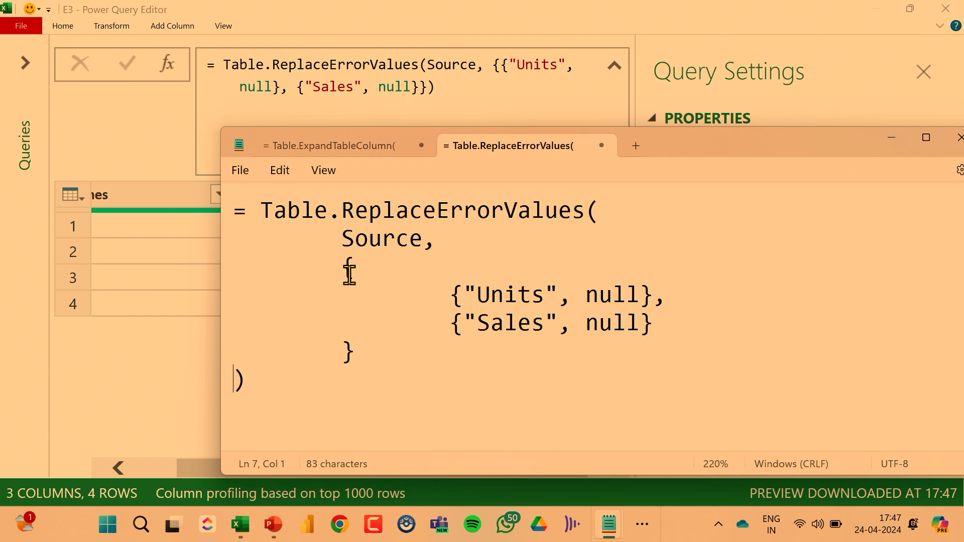
{"action": "left_click_drag", "start_coordinate": [330, 248], "coordinate": [372, 400]}
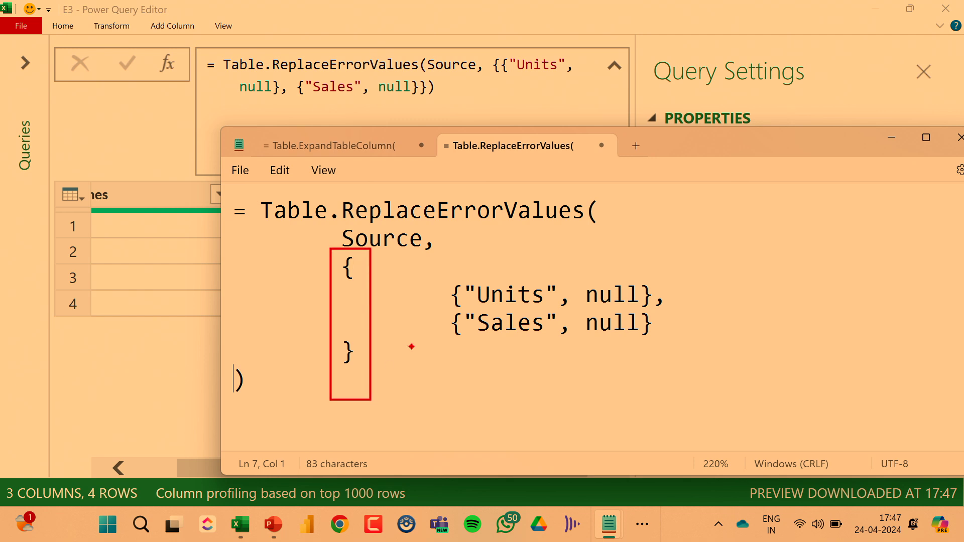
{"action": "left_click_drag", "start_coordinate": [441, 274], "coordinate": [657, 309]}
{"action": "left_click_drag", "start_coordinate": [435, 307], "coordinate": [661, 344]}
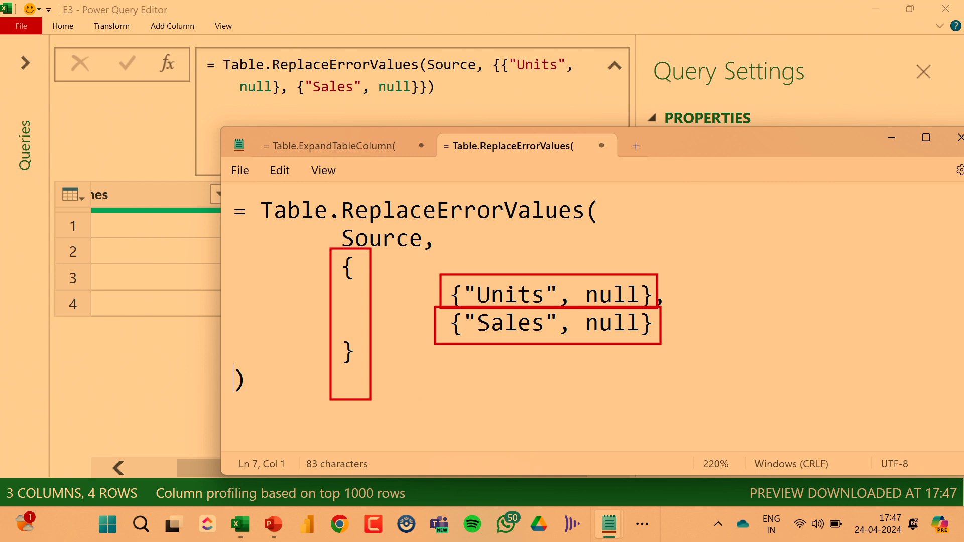
{"action": "key", "text": "Escape"}
Step: Compare the {"Units", null} pair with E3's Units column and review the whole nested list argument
{"action": "left_click_drag", "start_coordinate": [693, 157], "coordinate": [561, 269]}
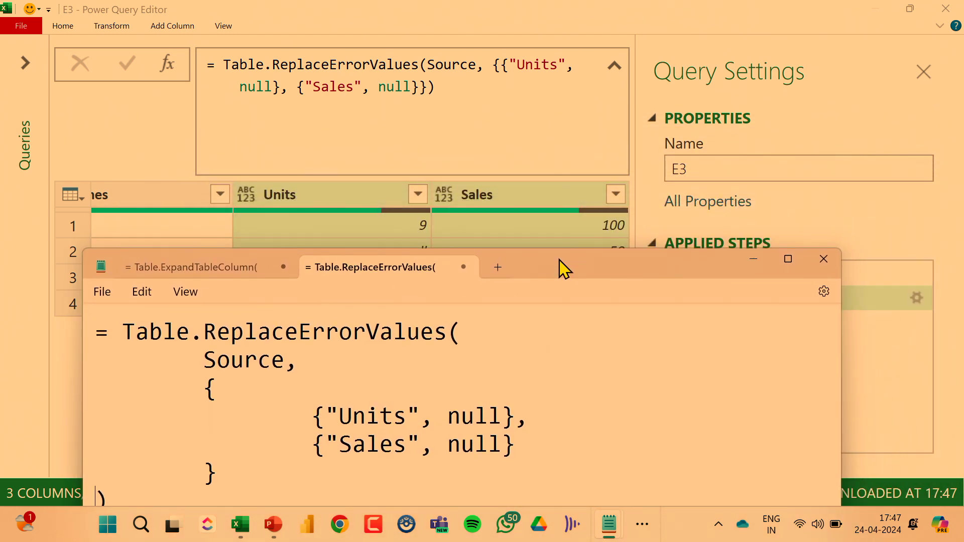
{"action": "left_click_drag", "start_coordinate": [320, 398], "coordinate": [430, 430]}
{"action": "left_click_drag", "start_coordinate": [315, 193], "coordinate": [337, 181]}
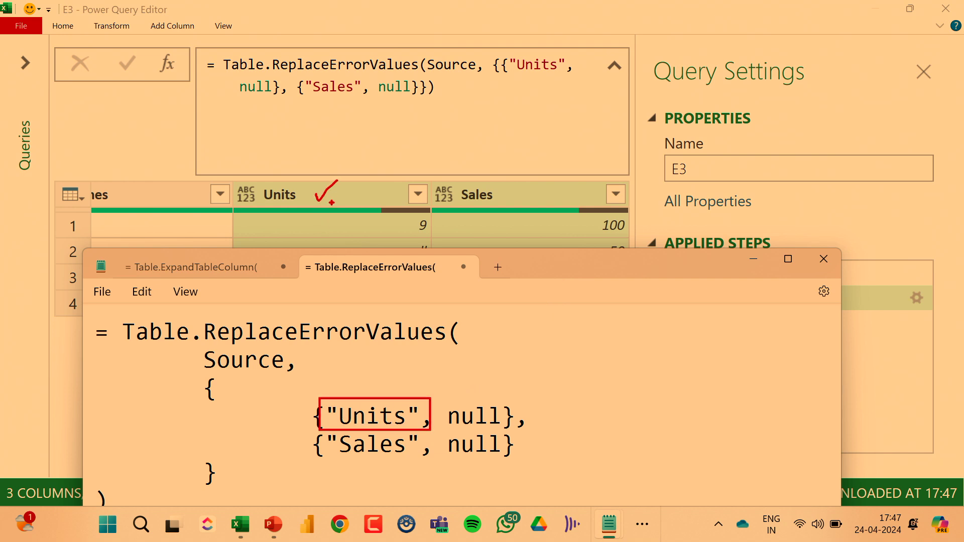
{"action": "left_click_drag", "start_coordinate": [478, 417], "coordinate": [494, 392]}
{"action": "key", "text": "Escape"}
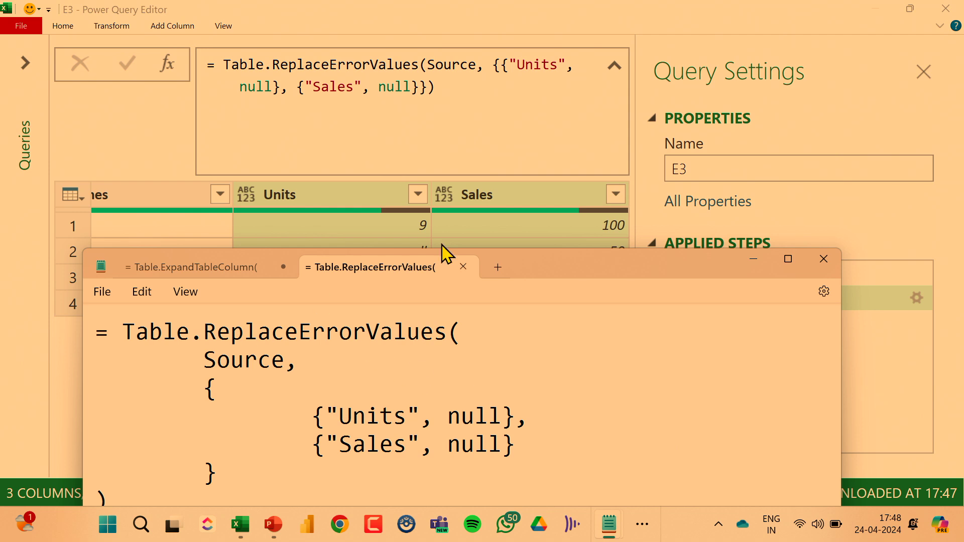
{"action": "left_click_drag", "start_coordinate": [631, 269], "coordinate": [613, 129]}
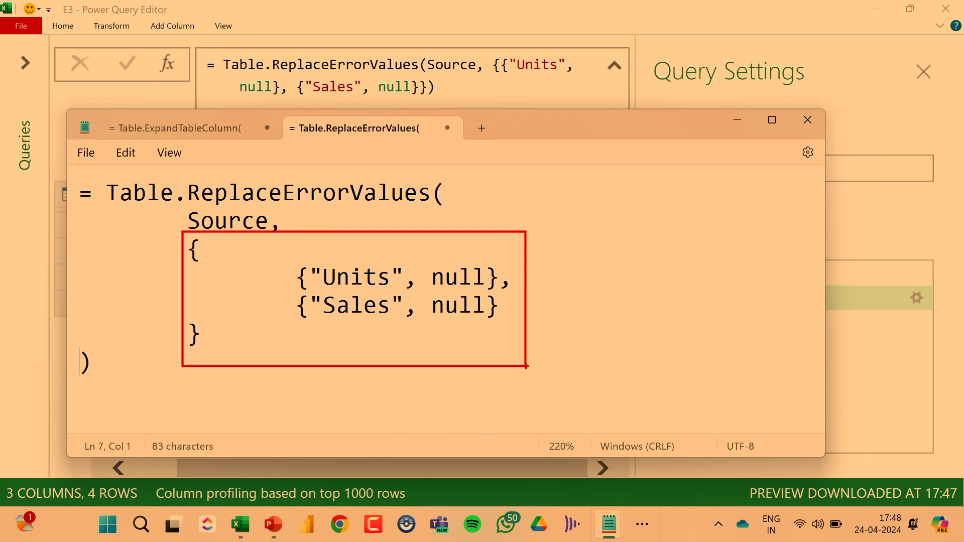
{"action": "key", "text": "Escape"}
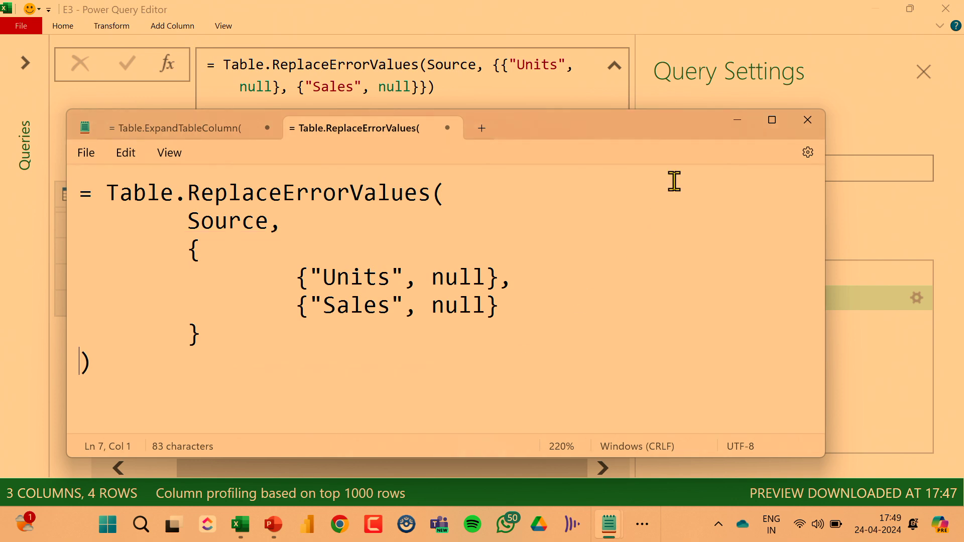
Step: Minimize Notepad and select the Source step of query E3 in Power Query Editor
{"action": "left_click", "coordinate": [737, 121]}
{"action": "key", "text": "ctrl+2"}
{"action": "left_click_drag", "start_coordinate": [799, 303], "coordinate": [816, 282]}
{"action": "key", "text": "Escape"}
{"action": "left_click", "coordinate": [739, 277]}
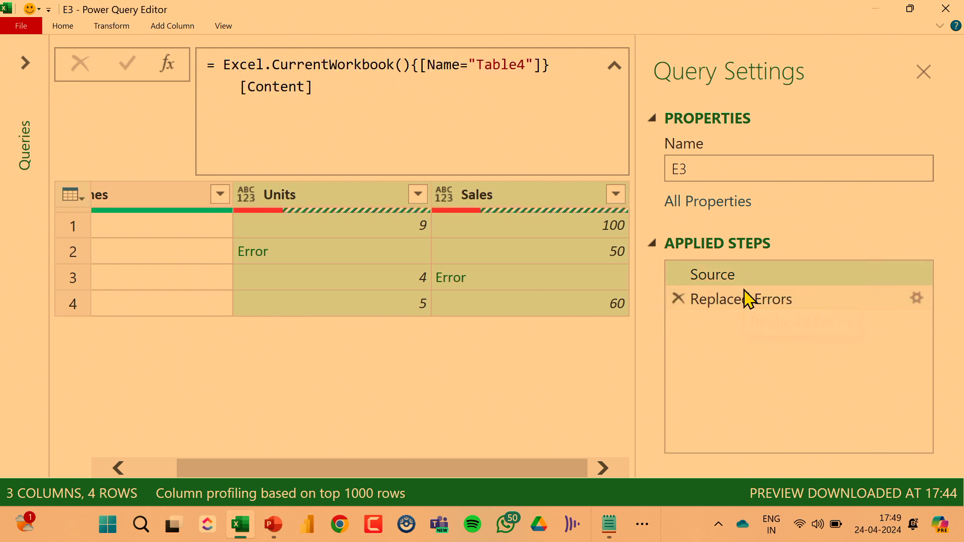
Step: Insert a custom step after E3's Source step that lists the table's column names with Table.ColumnNames(Source)
{"action": "left_click", "coordinate": [167, 65]}
{"action": "left_click", "coordinate": [566, 296]}
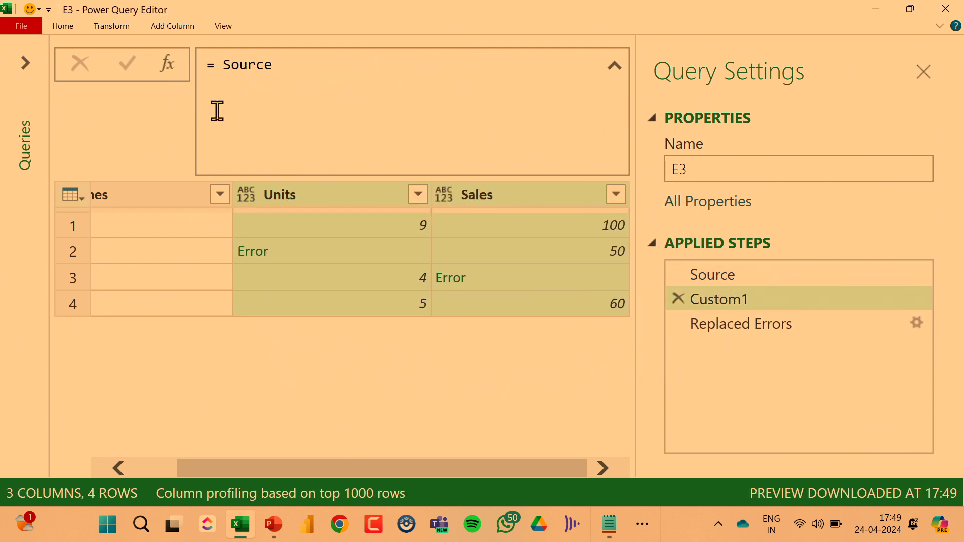
{"action": "left_click", "coordinate": [363, 84]}
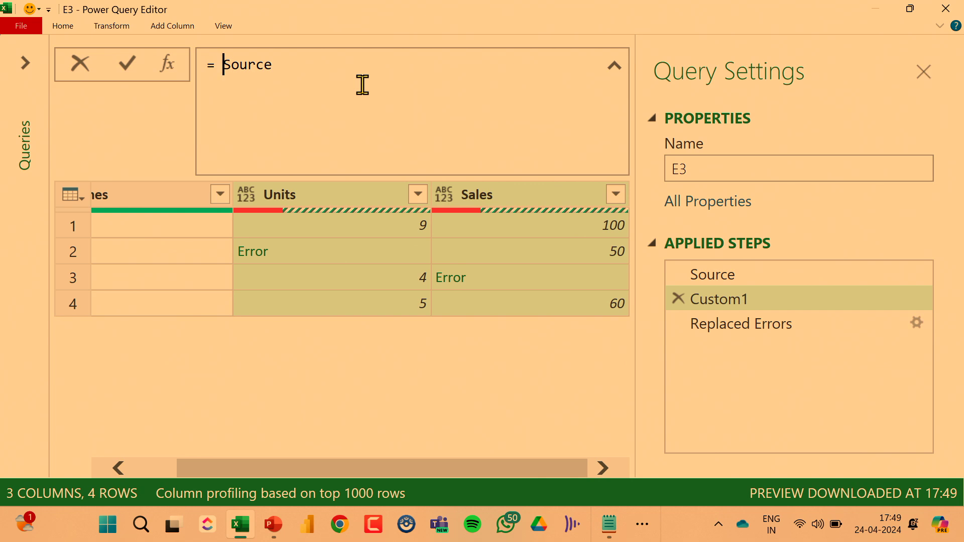
{"action": "type", "text": "Table.ColumnName"}
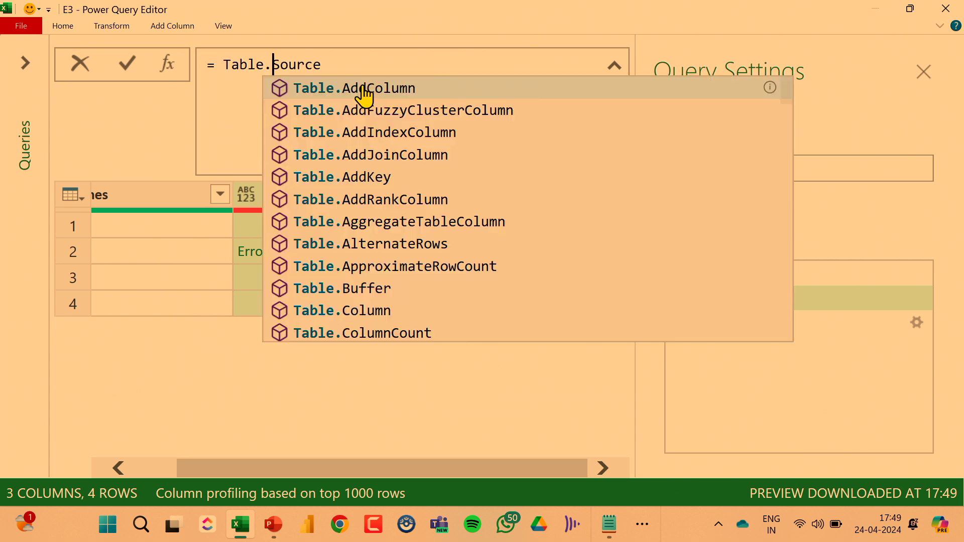
{"action": "left_click", "coordinate": [363, 93]}
{"action": "type", "text": "("}
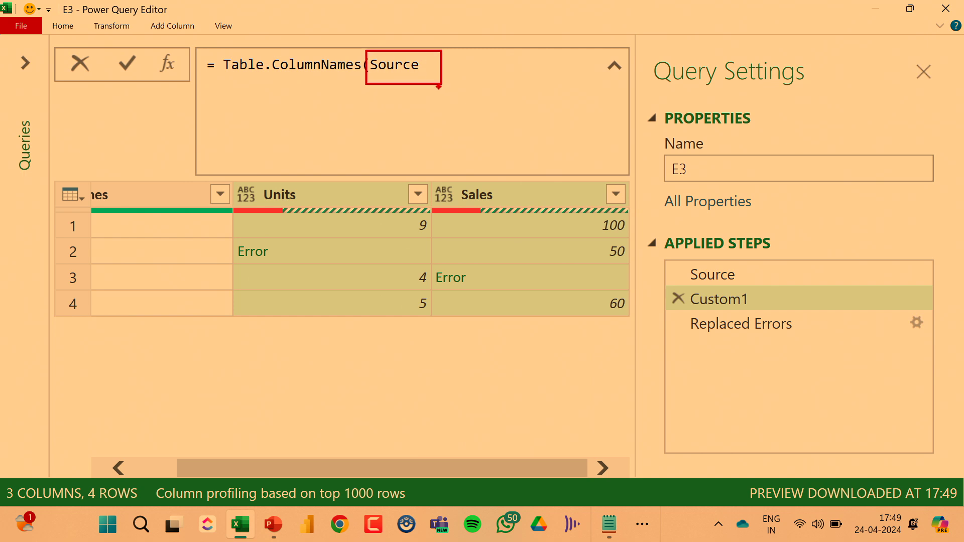
{"action": "left_click_drag", "start_coordinate": [416, 189], "coordinate": [473, 162]}
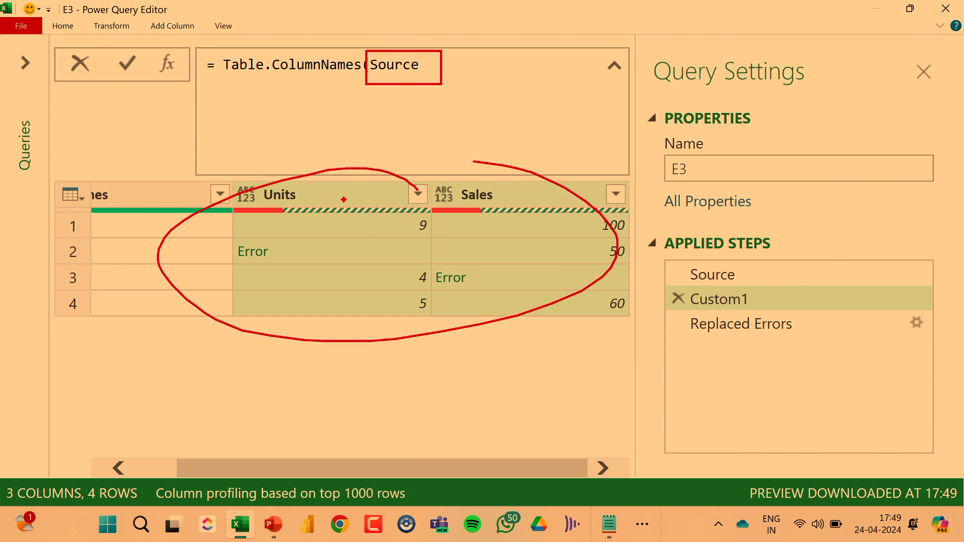
{"action": "key", "text": "Escape"}
{"action": "left_click", "coordinate": [486, 68]}
{"action": "type", "text": ")"}
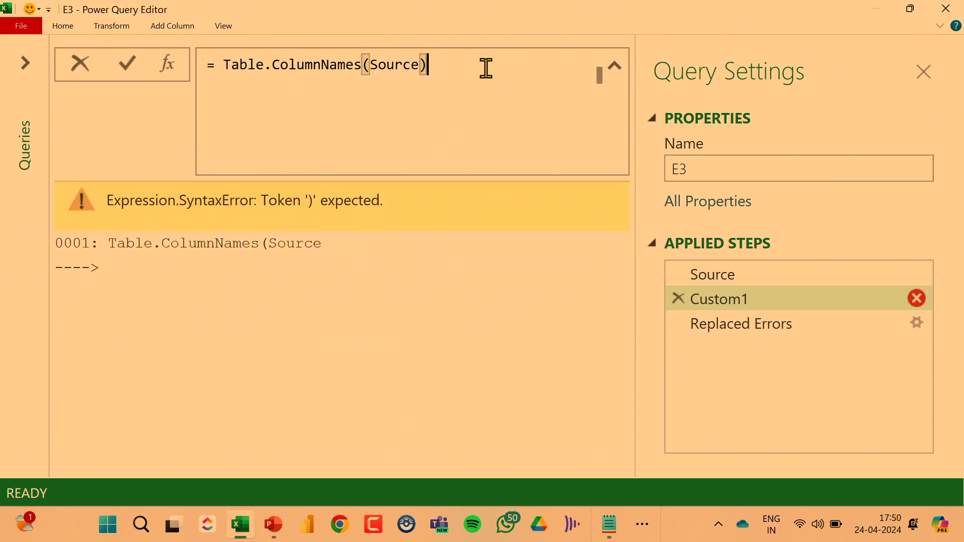
{"action": "key", "text": "Return"}
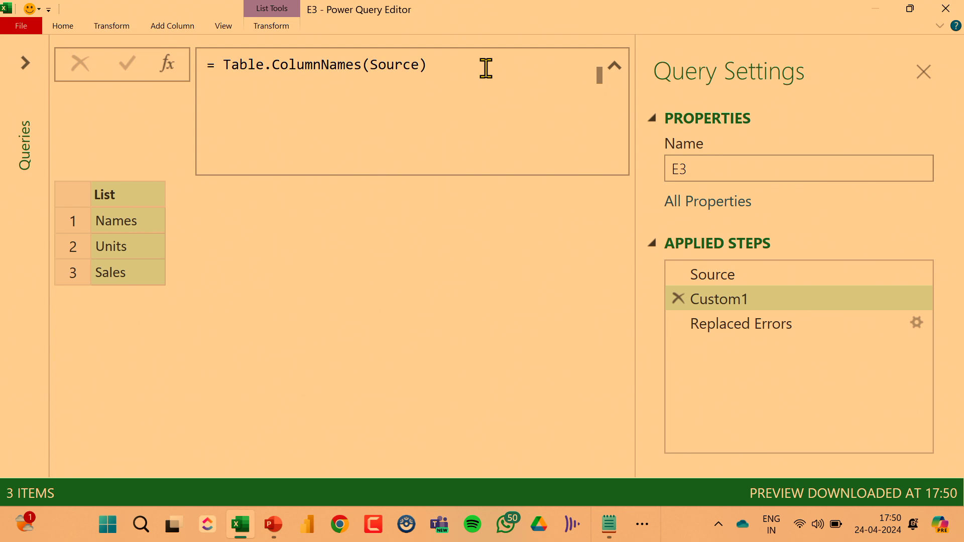
Step: Widen the formula area and wrap the custom step's formula in List.Transform(, placing Table.ColumnNames(Source) on its own indented line
{"action": "left_click", "coordinate": [224, 74]}
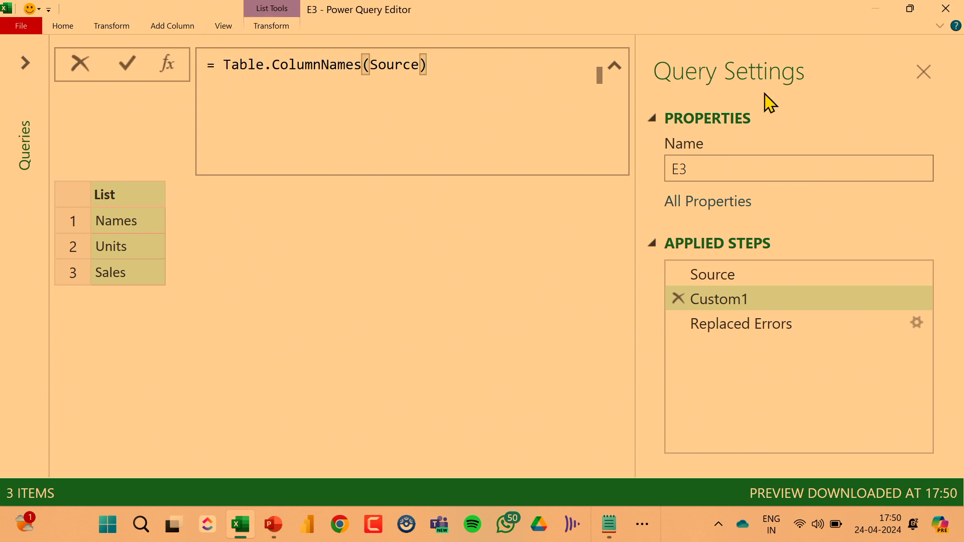
{"action": "key", "text": "ctrl+shift+equal"}
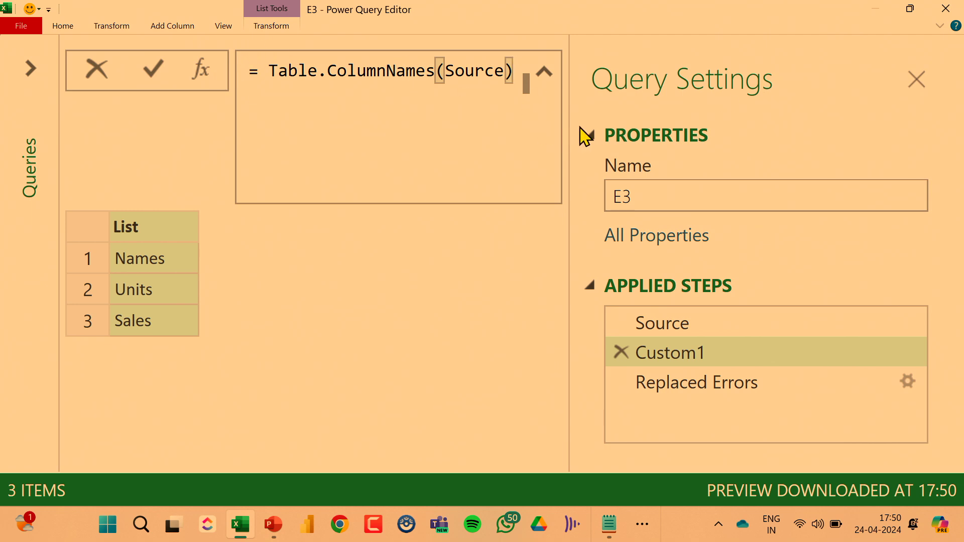
{"action": "left_click_drag", "start_coordinate": [570, 120], "coordinate": [690, 121]}
{"action": "left_click", "coordinate": [274, 70]}
{"action": "type", "text": "List.Trans"}
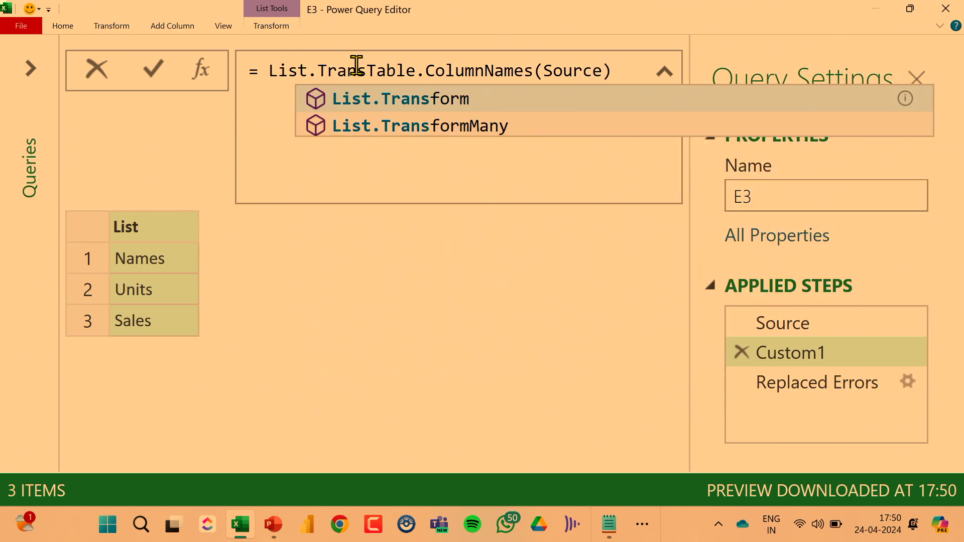
{"action": "type", "text": "f"}
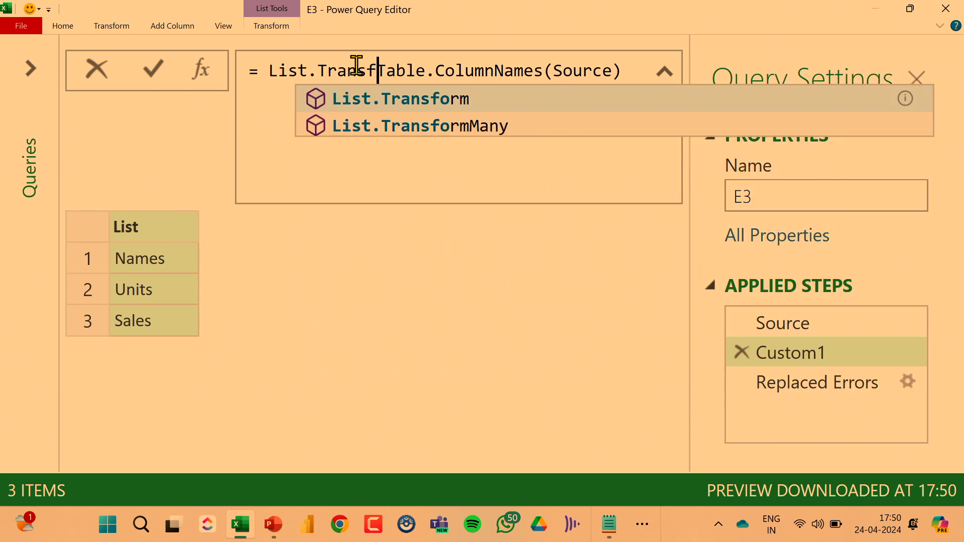
{"action": "type", "text": "orm("}
{"action": "key", "text": "shift+Return"}
{"action": "key", "text": "Tab"}
{"action": "mouse_move", "coordinate": [276, 82]}
{"action": "left_mouse_down"}
{"action": "mouse_move", "coordinate": [441, 119]}
{"action": "mouse_move", "coordinate": [542, 122]}
{"action": "left_mouse_up"}
{"action": "mouse_move", "coordinate": [410, 131]}
{"action": "left_mouse_down"}
{"action": "mouse_move", "coordinate": [152, 271]}
{"action": "mouse_move", "coordinate": [236, 281]}
{"action": "left_mouse_up"}
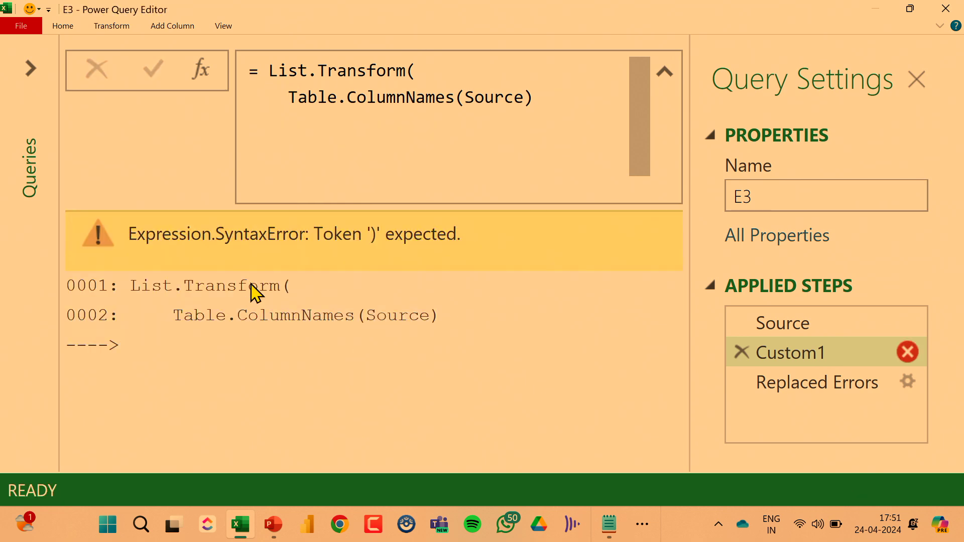
Step: Add each _ on a new line as List.Transform's second argument and close the formula with a parenthesis on its own line
{"action": "left_click", "coordinate": [568, 105]}
{"action": "type", "text": ","}
{"action": "key", "text": "Return"}
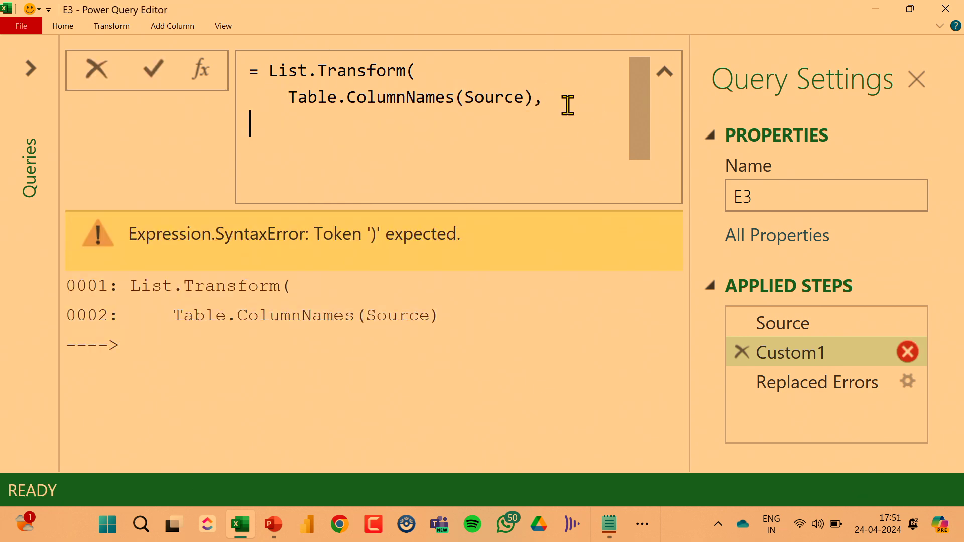
{"action": "key", "text": "Tab"}
{"action": "type", "text": "each _"}
{"action": "key", "text": "Left"}
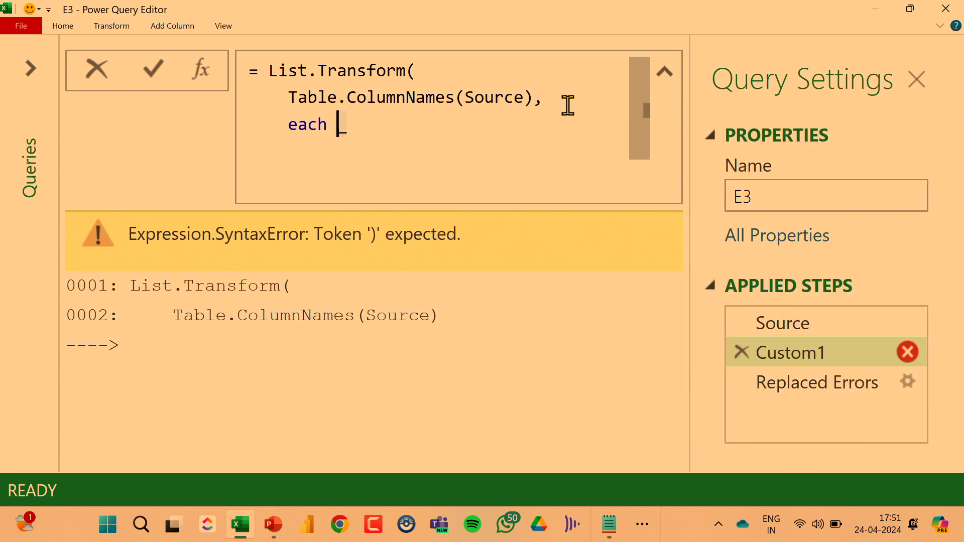
{"action": "key", "text": "Right"}
{"action": "key", "text": "Return"}
{"action": "type", "text": ")"}
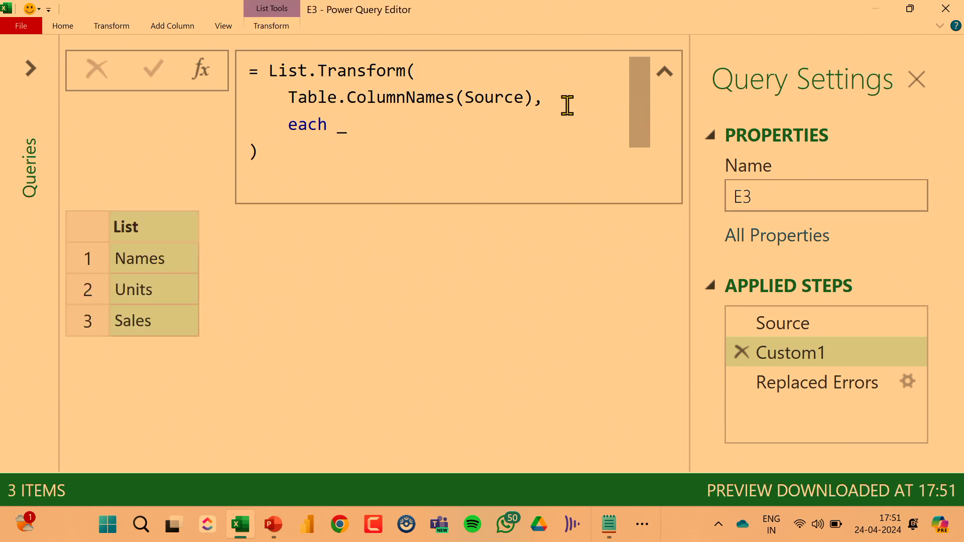
Step: Examine how each item of the column name list relates to the underscore in the each expression
{"action": "left_click_drag", "start_coordinate": [78, 209], "coordinate": [188, 334]}
{"action": "mouse_move", "coordinate": [189, 252]}
{"action": "left_mouse_down"}
{"action": "mouse_move", "coordinate": [178, 259]}
{"action": "mouse_move", "coordinate": [207, 274]}
{"action": "left_mouse_up"}
{"action": "left_click_drag", "start_coordinate": [193, 308], "coordinate": [218, 300]}
{"action": "mouse_move", "coordinate": [358, 118]}
{"action": "left_mouse_down"}
{"action": "mouse_move", "coordinate": [308, 131]}
{"action": "mouse_move", "coordinate": [371, 120]}
{"action": "left_mouse_up"}
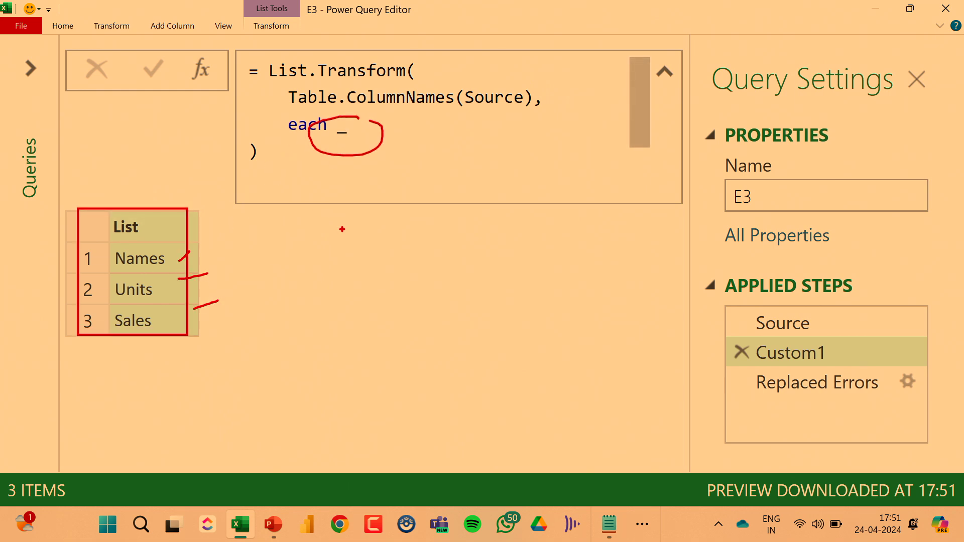
{"action": "key", "text": "Escape"}
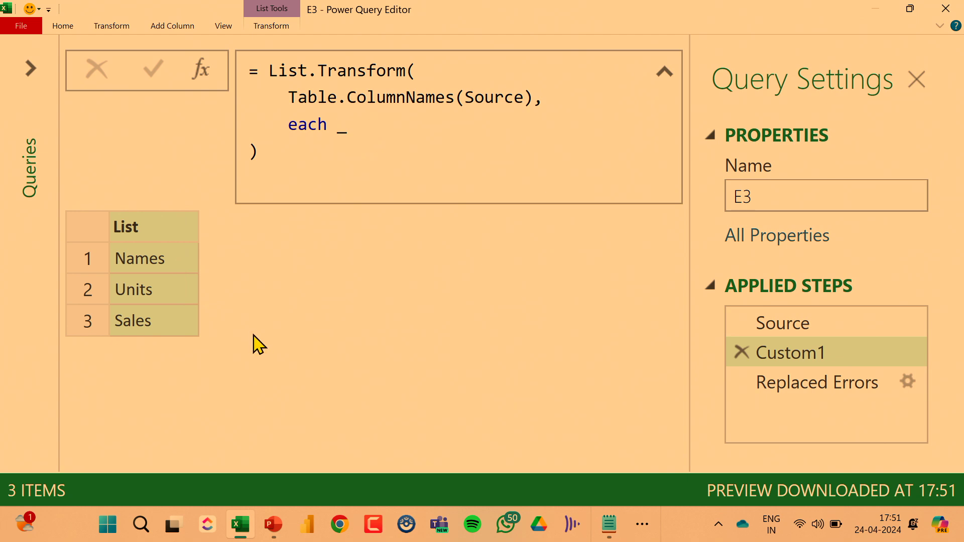
Step: Wrap the underscore in curly braces as {_} and preview the contents of the first inner list
{"action": "left_click", "coordinate": [336, 125]}
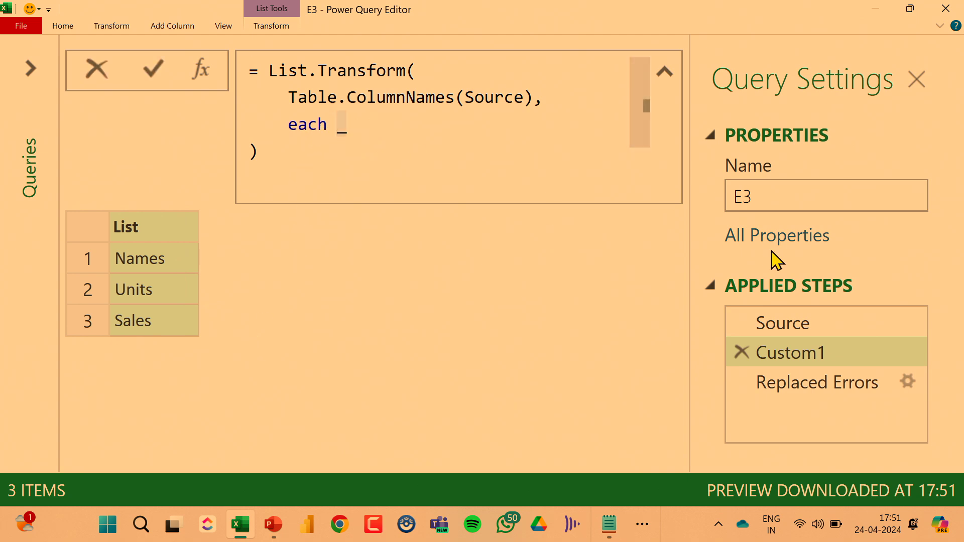
{"action": "type", "text": "{"}
{"action": "key", "text": "Right"}
{"action": "type", "text": "}"}
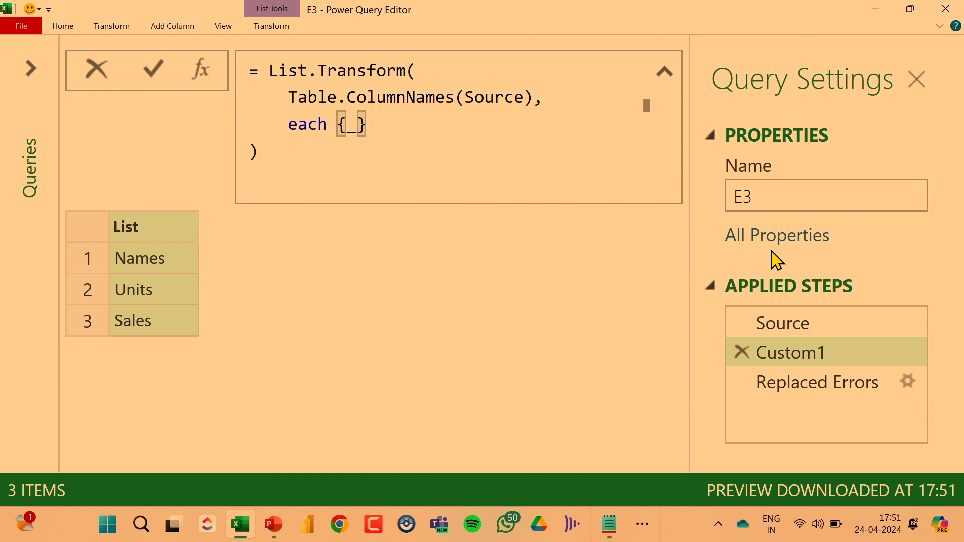
{"action": "key", "text": "Return"}
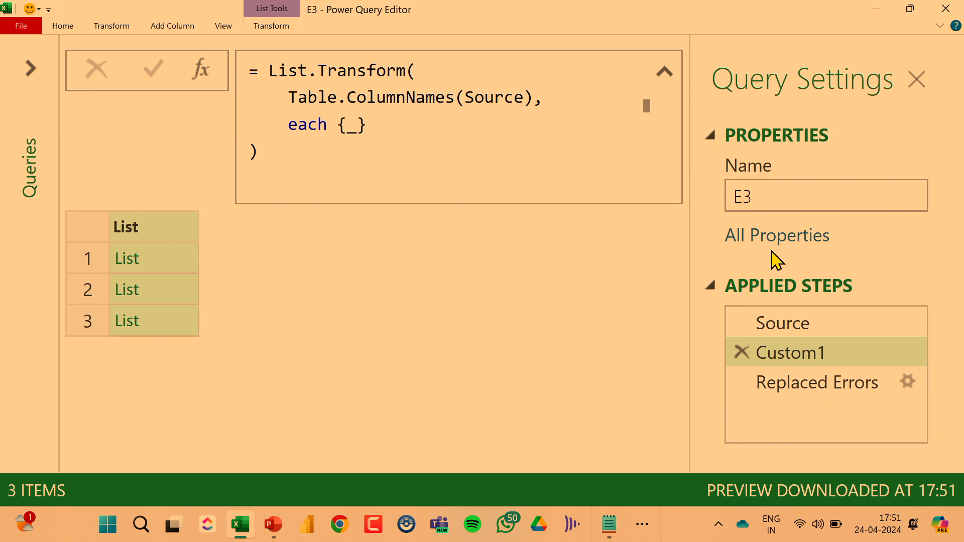
{"action": "left_click", "coordinate": [170, 274]}
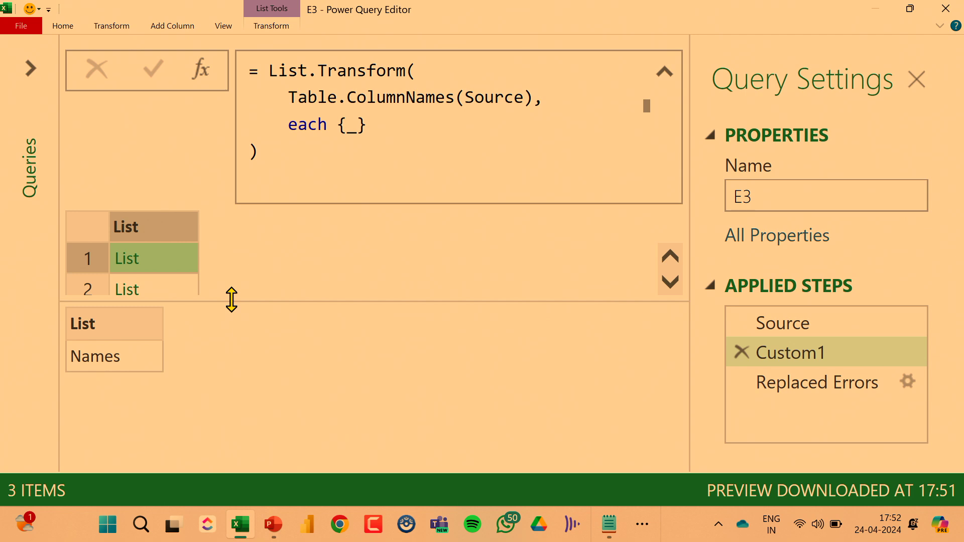
Step: Add null as the second item so the transformation reads each {_, null}, and preview the first inner list
{"action": "left_click", "coordinate": [358, 125]}
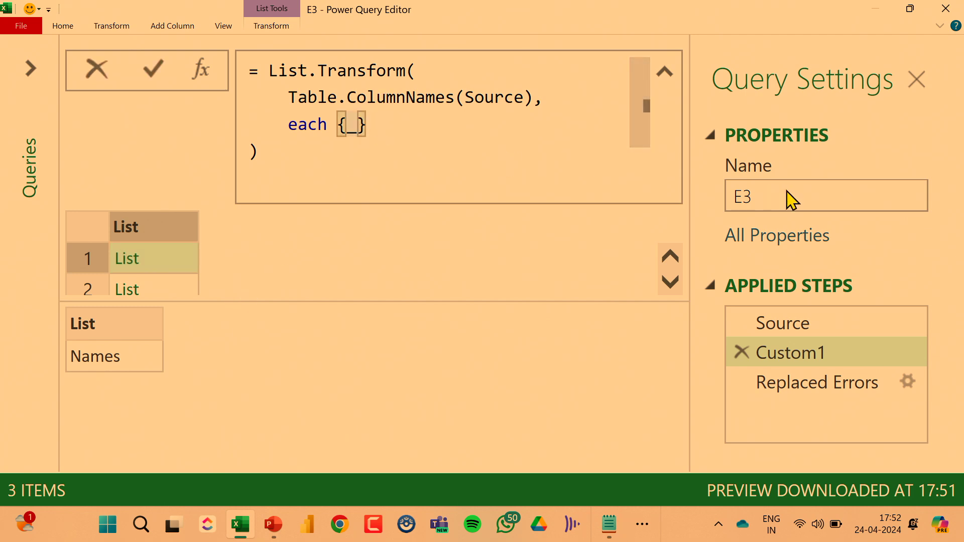
{"action": "type", "text": ", "}
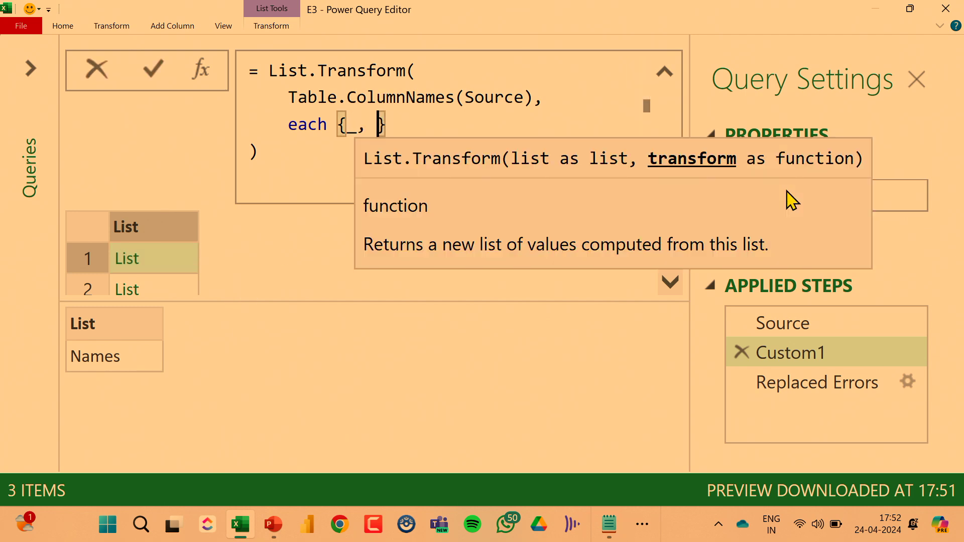
{"action": "type", "text": "null"}
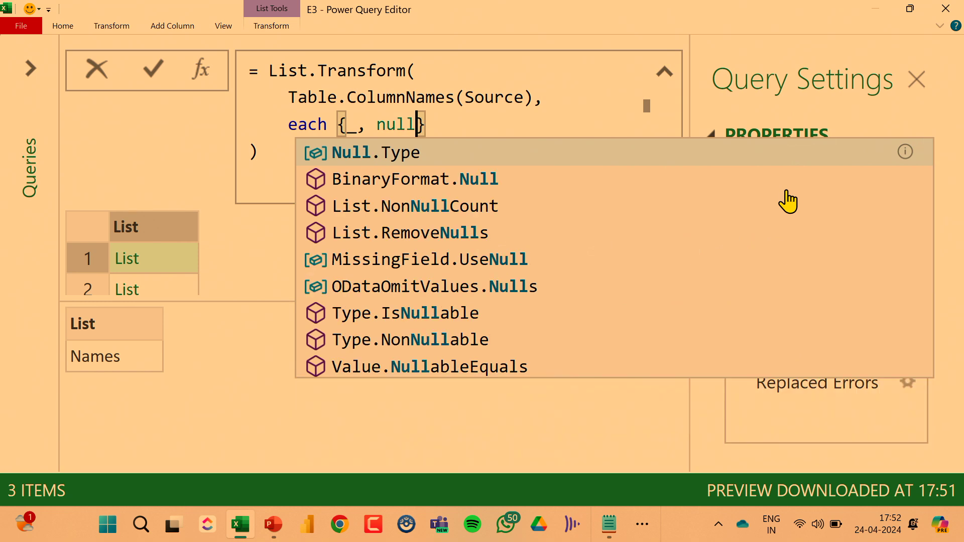
{"action": "left_click", "coordinate": [254, 282]}
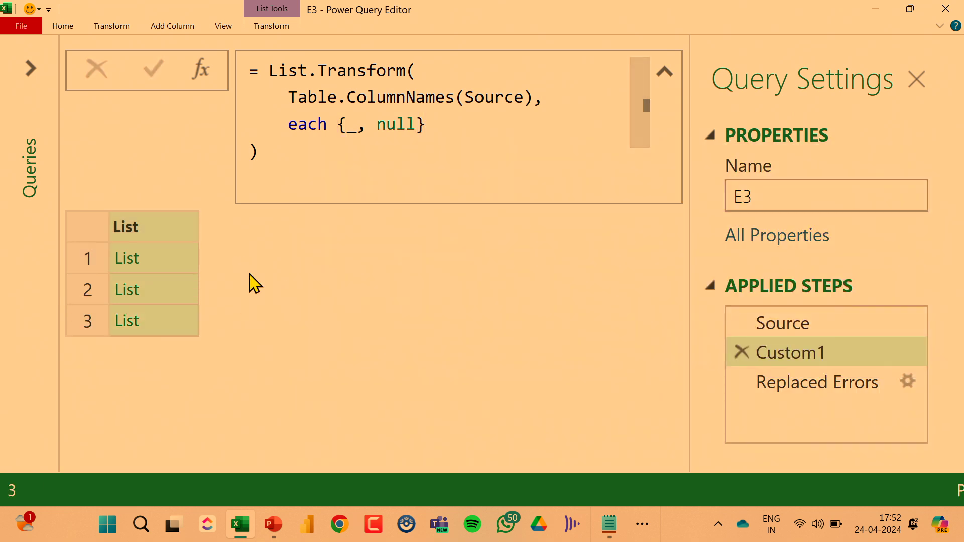
{"action": "left_click", "coordinate": [187, 273]}
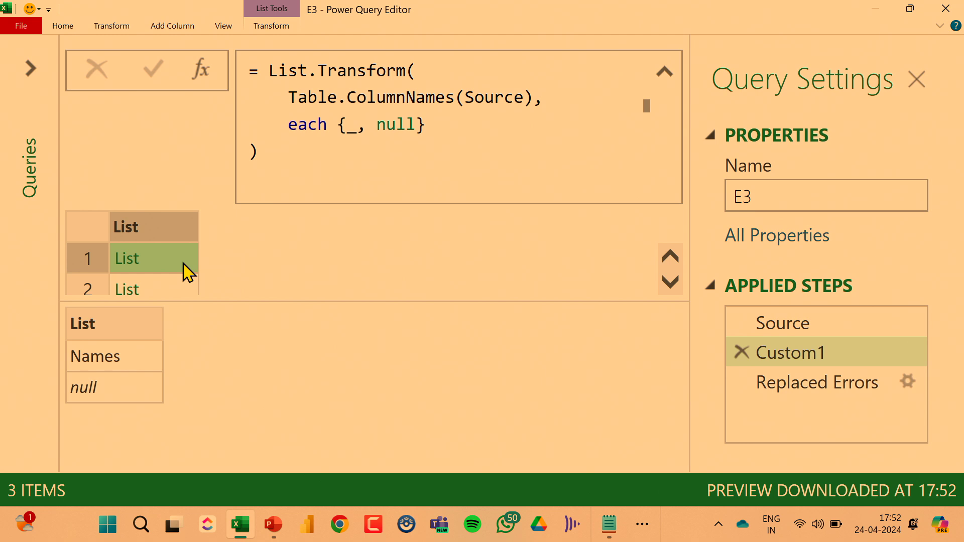
Step: Switch to Notepad, compare the formula's nested list structure with the generated list, and return to Power Query Editor
{"action": "mouse_move", "coordinate": [610, 524]}
{"action": "left_click", "coordinate": [668, 456]}
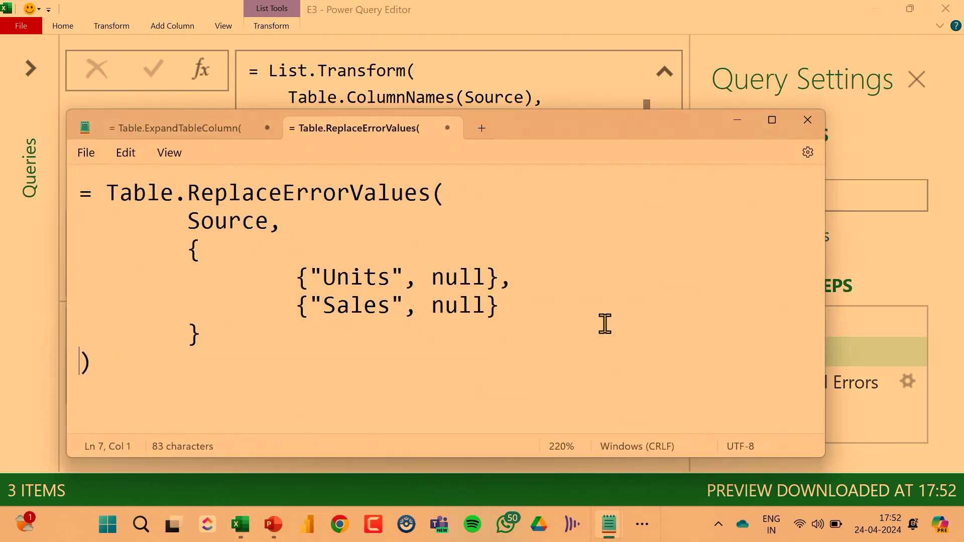
{"action": "left_click_drag", "start_coordinate": [534, 125], "coordinate": [768, 116]}
{"action": "left_click_drag", "start_coordinate": [442, 327], "coordinate": [450, 356]}
{"action": "left_click_drag", "start_coordinate": [181, 222], "coordinate": [202, 208]}
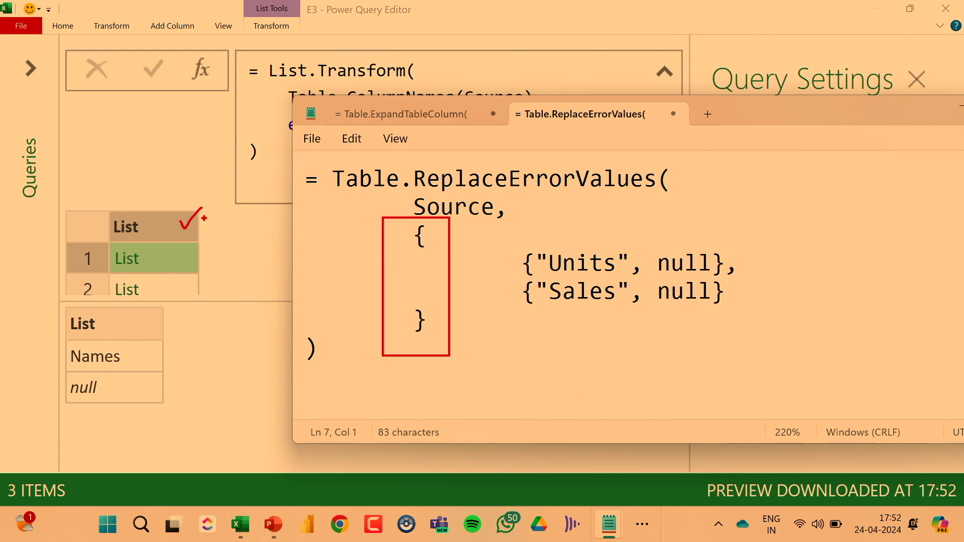
{"action": "mouse_move", "coordinate": [508, 241]}
{"action": "left_mouse_down"}
{"action": "mouse_move", "coordinate": [567, 264]}
{"action": "mouse_move", "coordinate": [739, 285]}
{"action": "left_mouse_up"}
{"action": "mouse_move", "coordinate": [515, 262]}
{"action": "left_mouse_down"}
{"action": "mouse_move", "coordinate": [179, 246]}
{"action": "mouse_move", "coordinate": [191, 261]}
{"action": "left_mouse_up"}
{"action": "left_click_drag", "start_coordinate": [147, 355], "coordinate": [171, 344]}
{"action": "left_click_drag", "start_coordinate": [149, 381], "coordinate": [191, 360]}
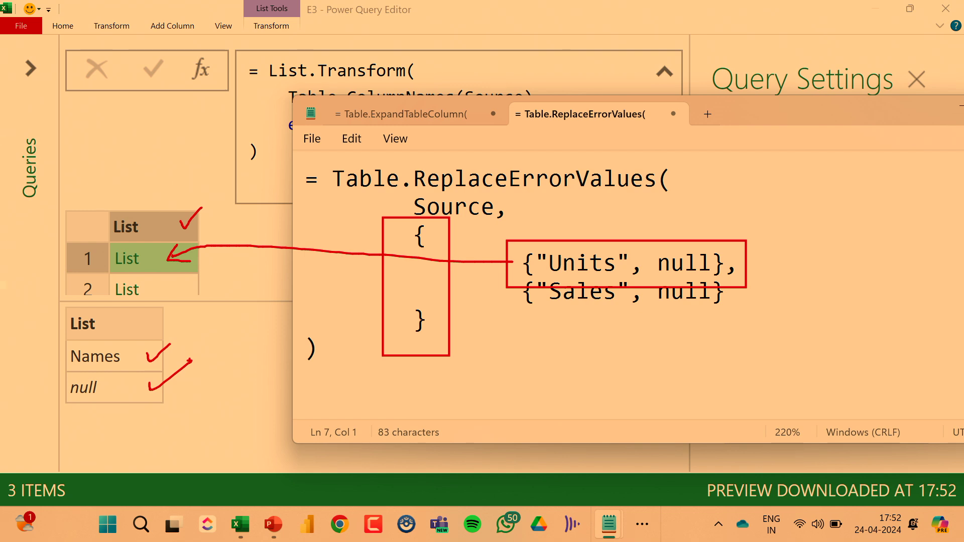
{"action": "key", "text": "Escape"}
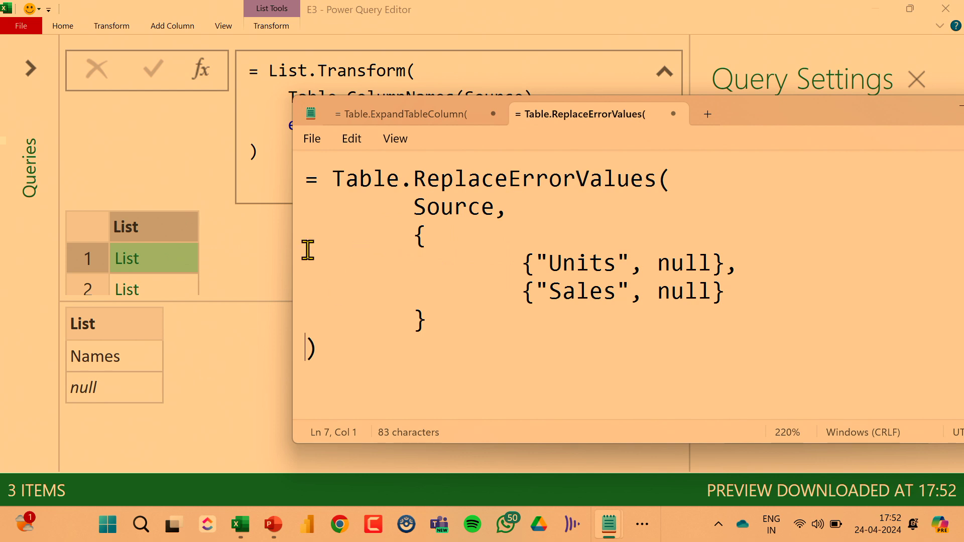
{"action": "left_click", "coordinate": [228, 290]}
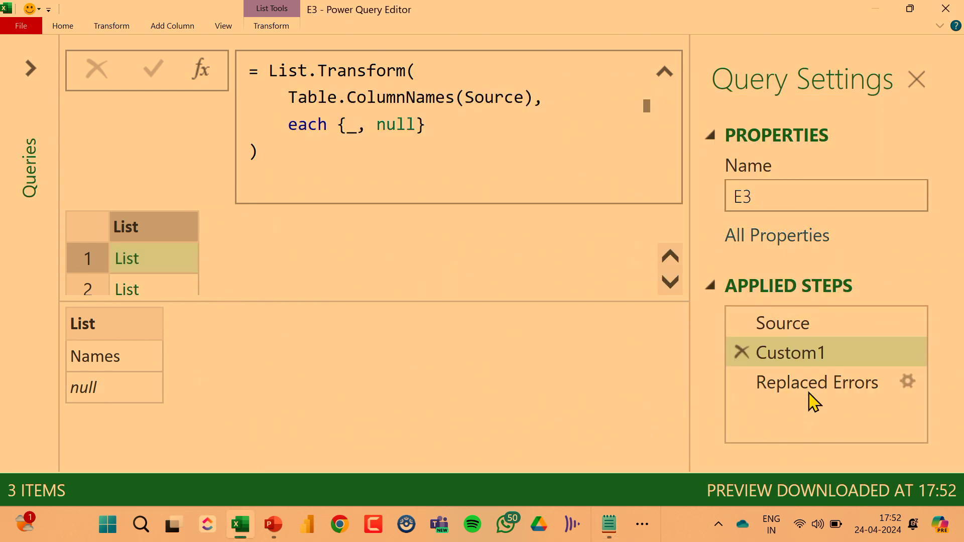
Step: Replace the Custom1 reference with Source in the Replaced Errors step's Table.ReplaceErrorValues formula
{"action": "left_click", "coordinate": [815, 391]}
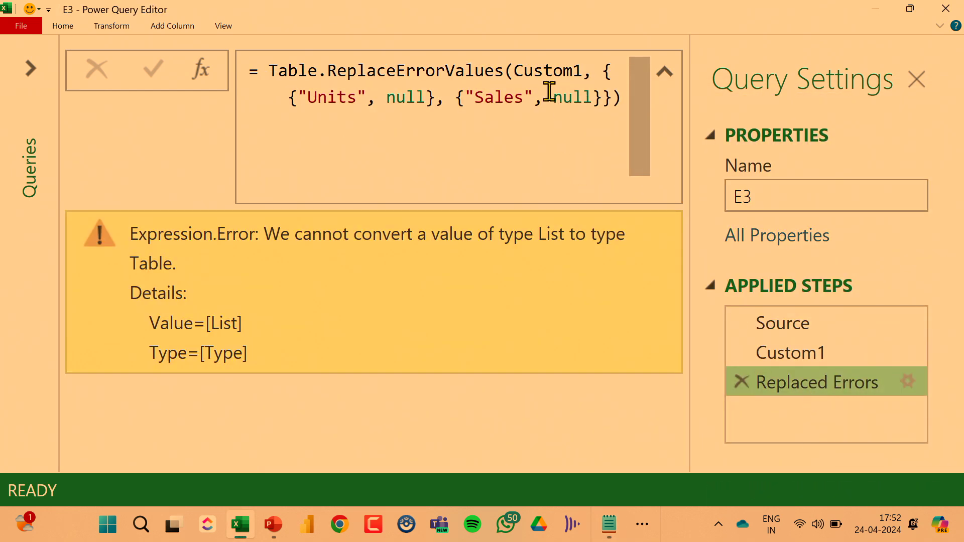
{"action": "left_click_drag", "start_coordinate": [331, 79], "coordinate": [425, 82]}
{"action": "left_click", "coordinate": [539, 70]}
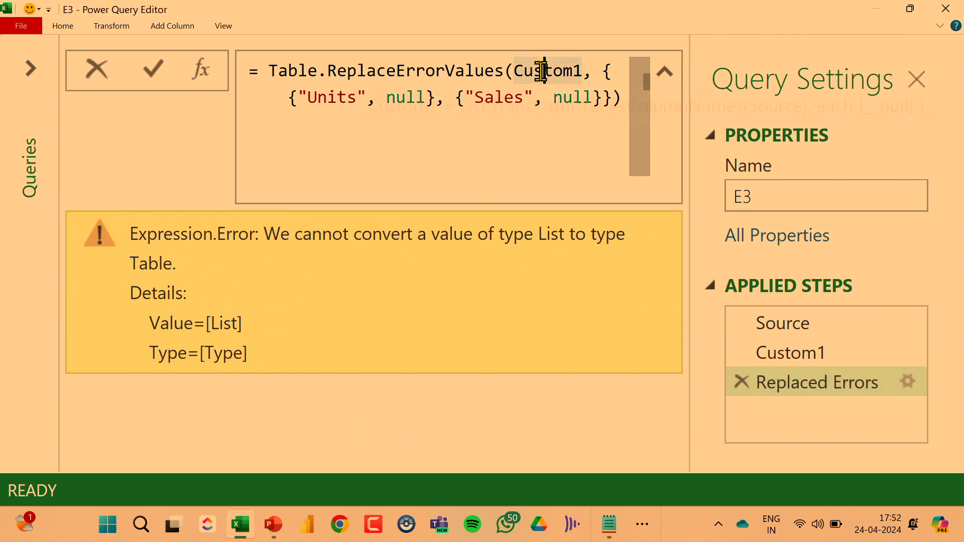
{"action": "double_click", "coordinate": [541, 70]}
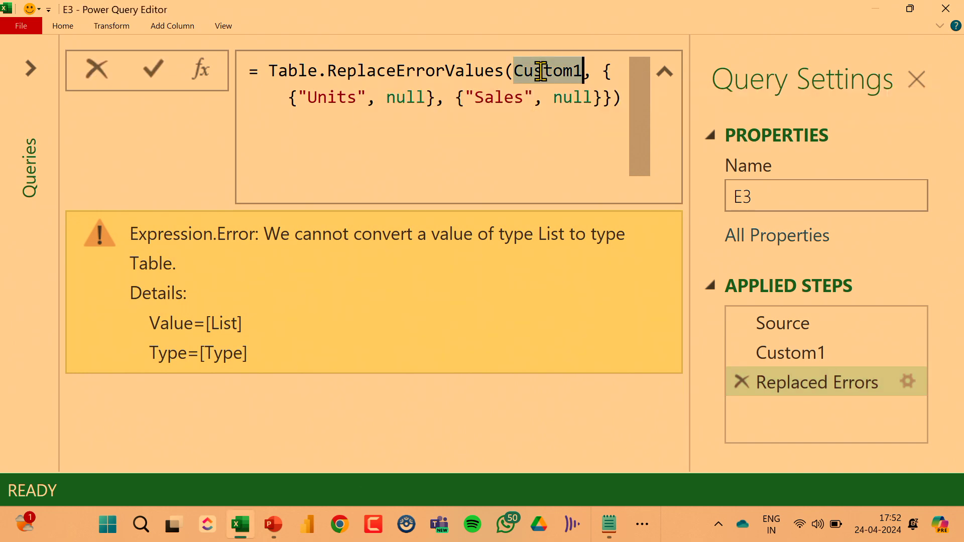
{"action": "type", "text": "Source"}
Step: Replace the hard-coded Units and Sales nested list in the Table.ReplaceErrorValues formula with Custom1, so it reads (Source, Custom1)
{"action": "key", "text": "Right"}
{"action": "key", "text": "Right"}
{"action": "key", "text": "shift+Down"}
{"action": "key", "text": "shift+Down"}
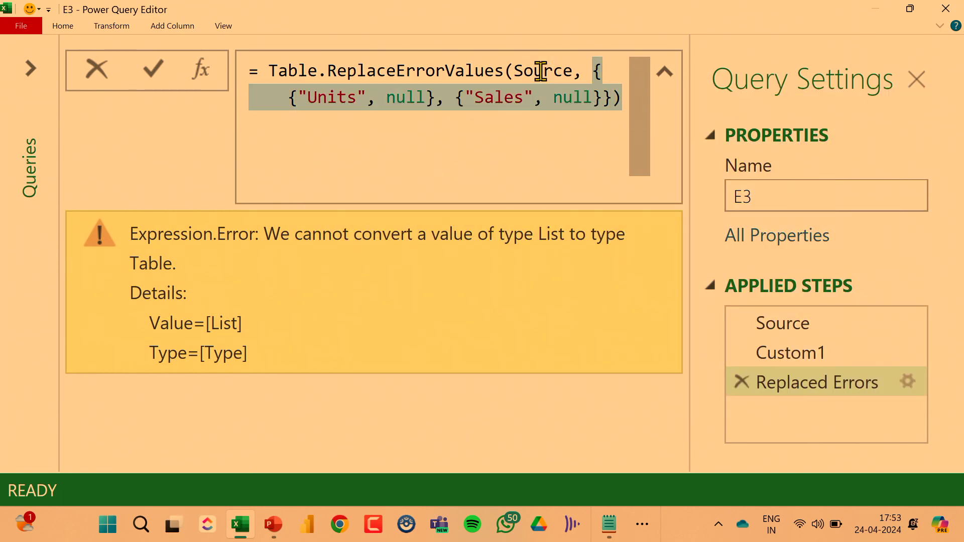
{"action": "key", "text": "BackSpace"}
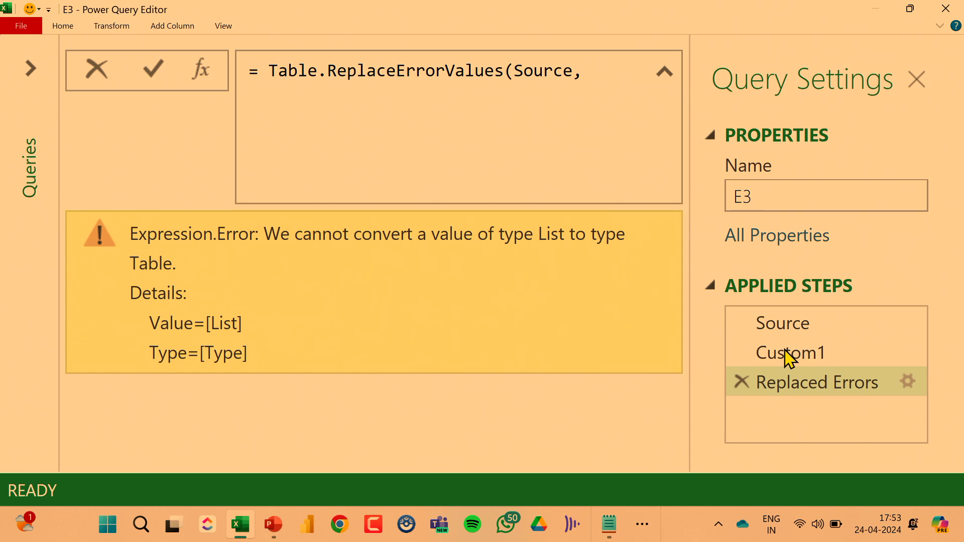
{"action": "type", "text": "Custom1)"}
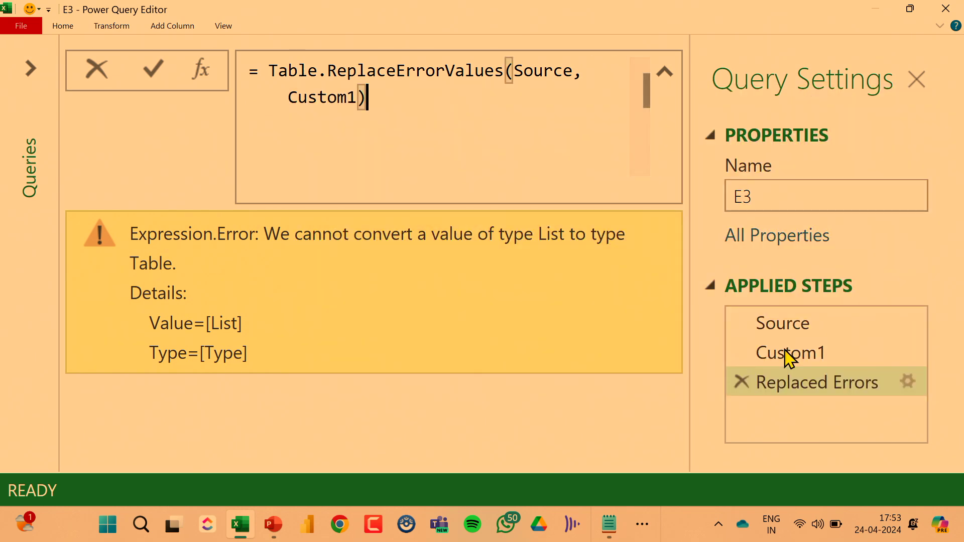
{"action": "key", "text": "Return"}
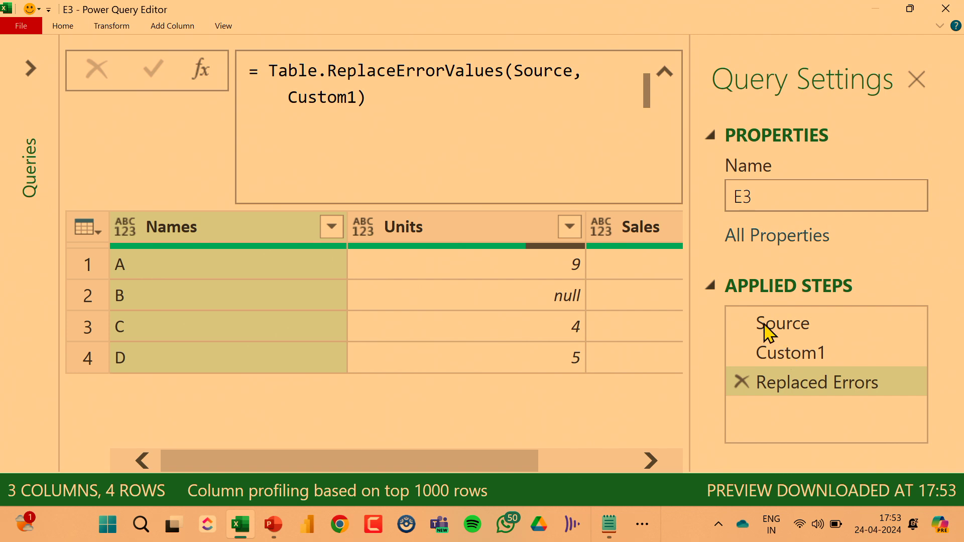
Step: Close and load the queries, and extend the Sheet2 table with a new column headed Cost in E2
{"action": "left_click", "coordinate": [72, 28]}
{"action": "left_click", "coordinate": [20, 65]}
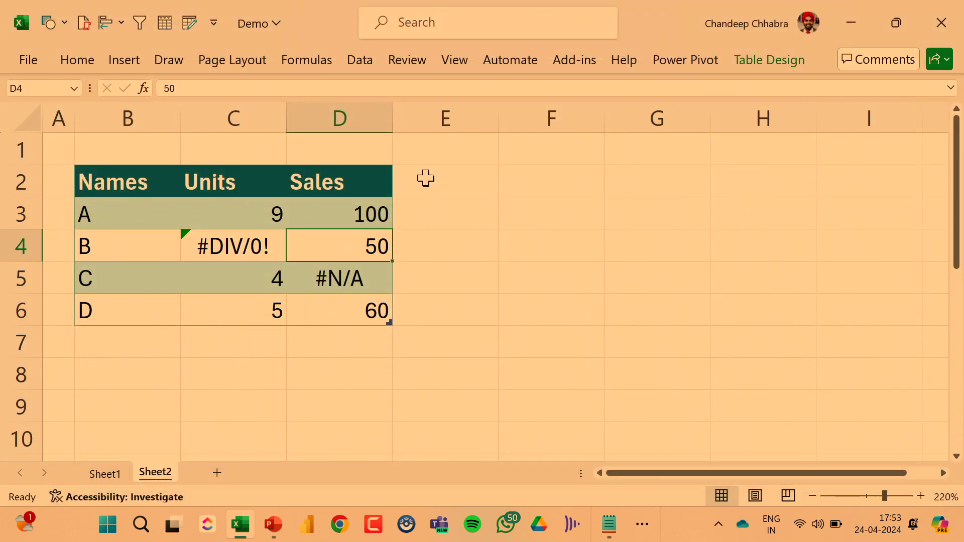
{"action": "left_click", "coordinate": [426, 179]}
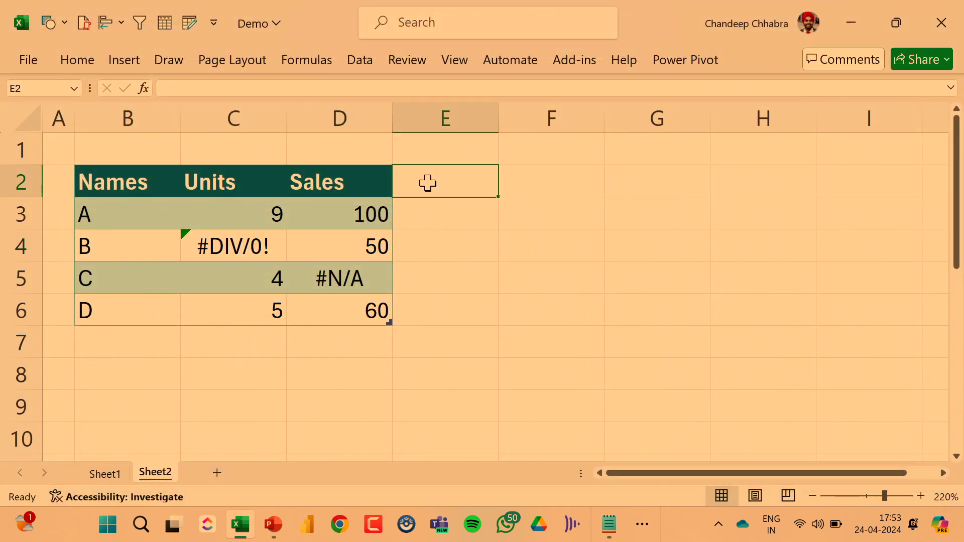
{"action": "type", "text": "Cost"}
{"action": "key", "text": "Return"}
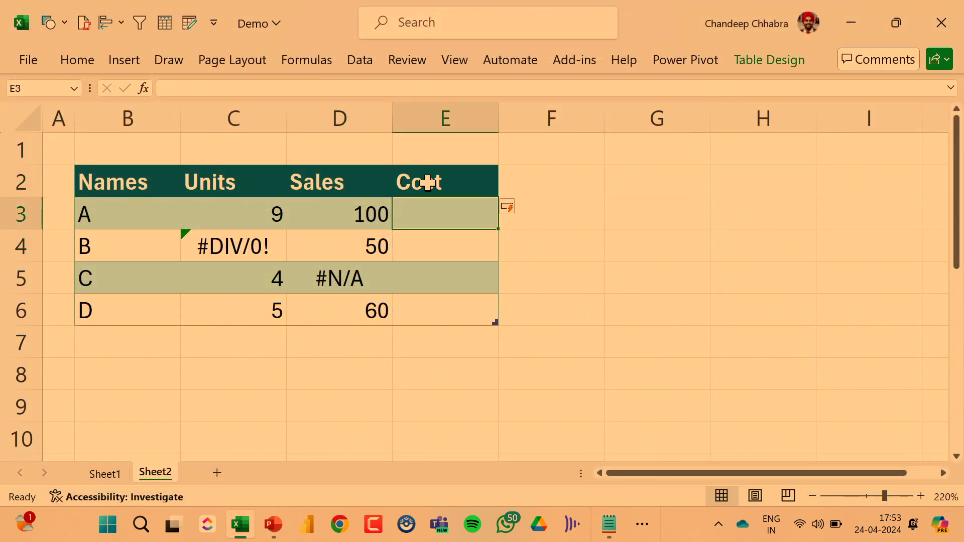
Step: Fill the Cost column with =NA(), starting in E3, and select the cells for names B, C and D
{"action": "type", "text": "=na"}
{"action": "key", "text": "Tab"}
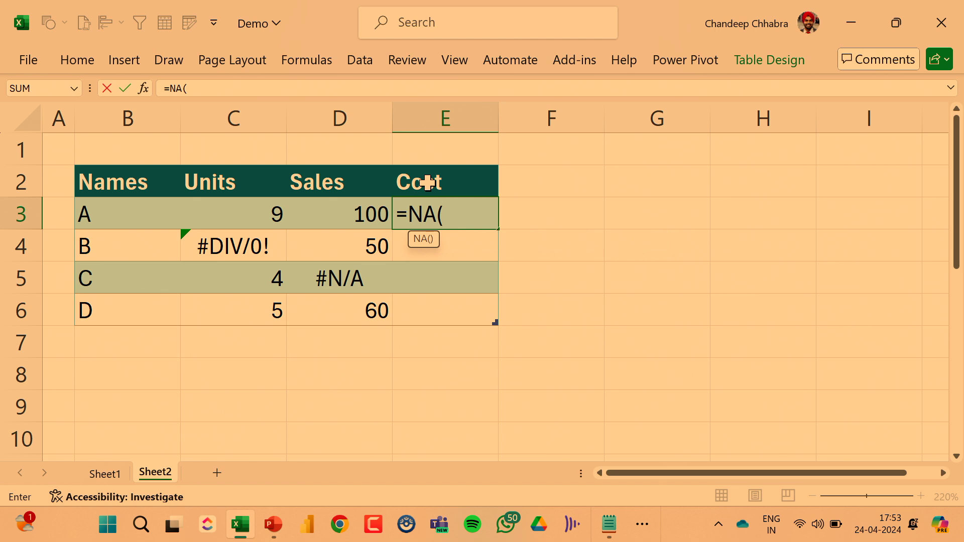
{"action": "key", "text": "Return"}
{"action": "key", "text": "ctrl+shift+Down"}
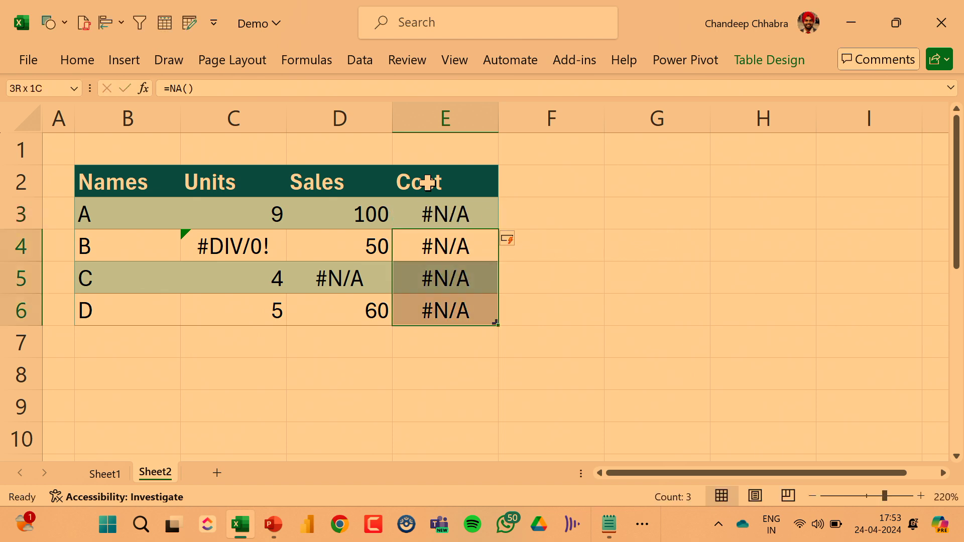
{"action": "key", "text": "ctrl+minus"}
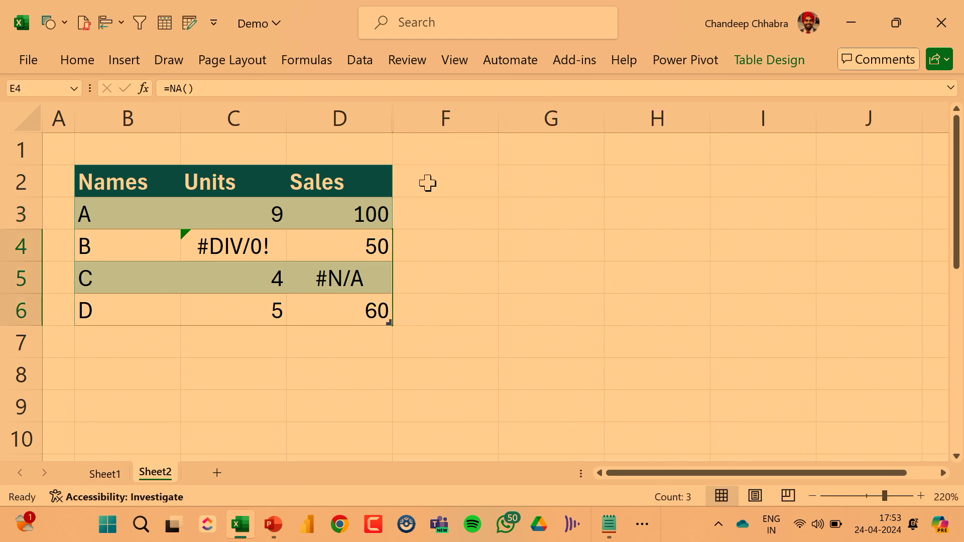
{"action": "key", "text": "ctrl+z"}
{"action": "key", "text": "ctrl+q"}
{"action": "key", "text": "Escape"}
{"action": "key", "text": "ctrl+minus"}
{"action": "key", "text": "ctrl+z"}
Step: Enter 0 in all the selected Cost cells E4:E6 at once, leaving =NA() only in E3
{"action": "type", "text": "0"}
{"action": "key", "text": "ctrl+Return"}
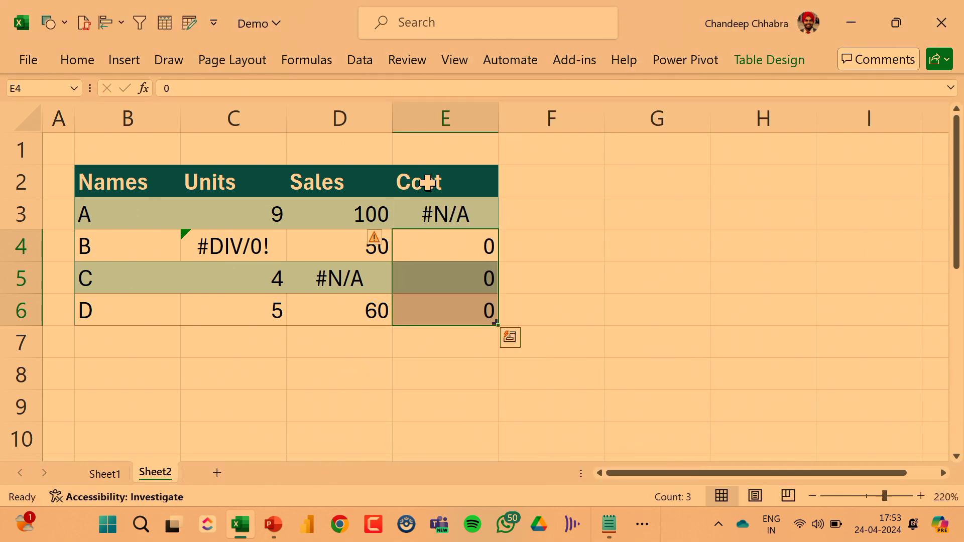
{"action": "left_click", "coordinate": [617, 259]}
{"action": "left_click", "coordinate": [323, 211]}
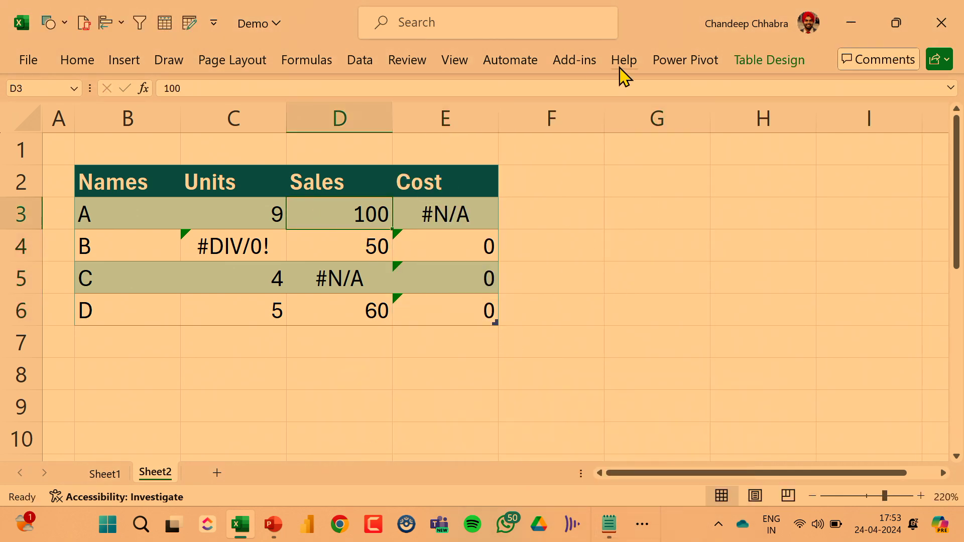
Step: Reopen Power Query Editor, open query E3 and check how the error in the new Cost column is handled
{"action": "key", "text": "alt+F12"}
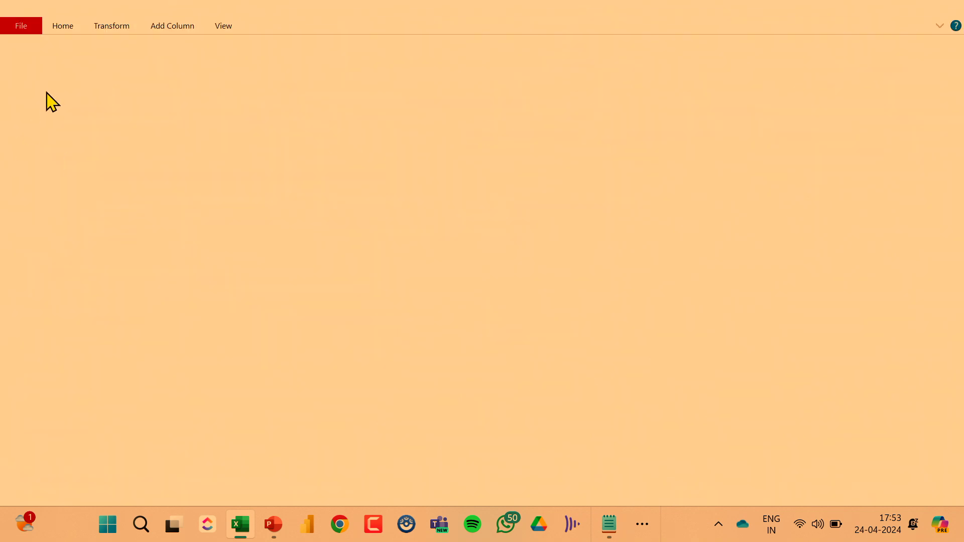
{"action": "left_click", "coordinate": [17, 53]}
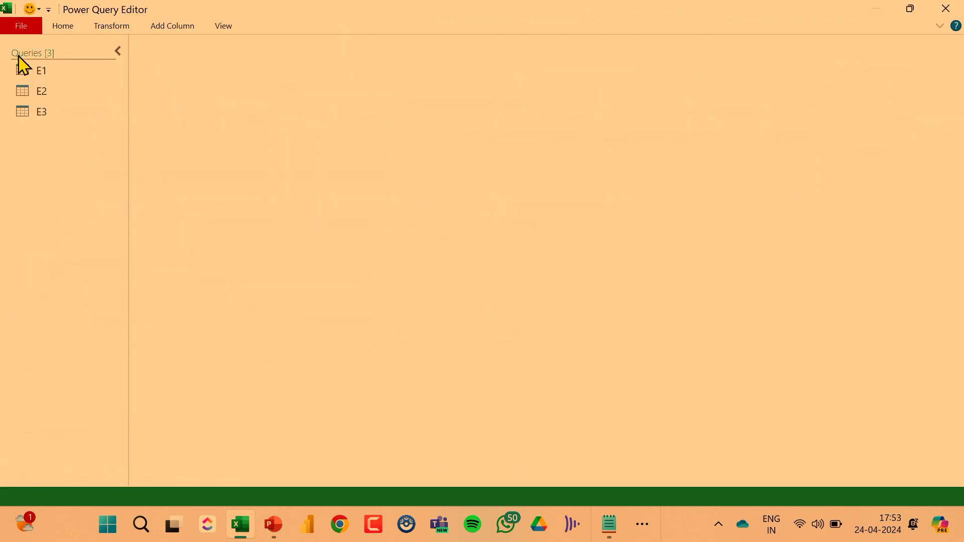
{"action": "left_click", "coordinate": [41, 115]}
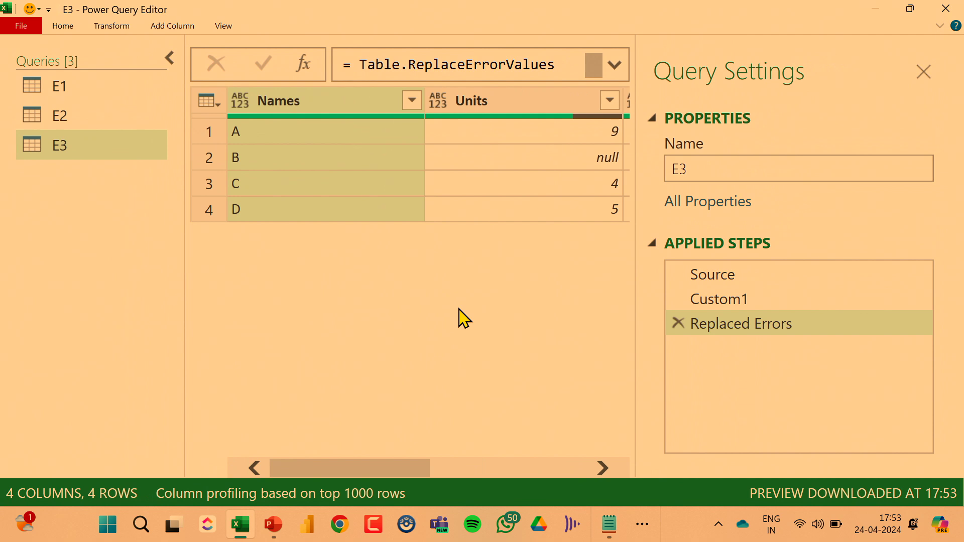
{"action": "left_click", "coordinate": [170, 58]}
{"action": "left_click_drag", "start_coordinate": [388, 468], "coordinate": [542, 467]}
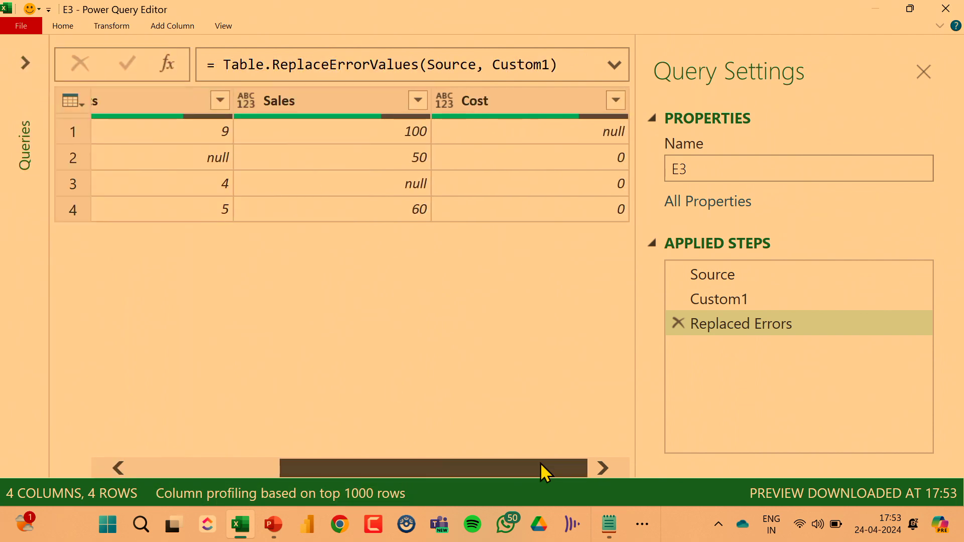
{"action": "left_click_drag", "start_coordinate": [596, 108], "coordinate": [627, 147]}
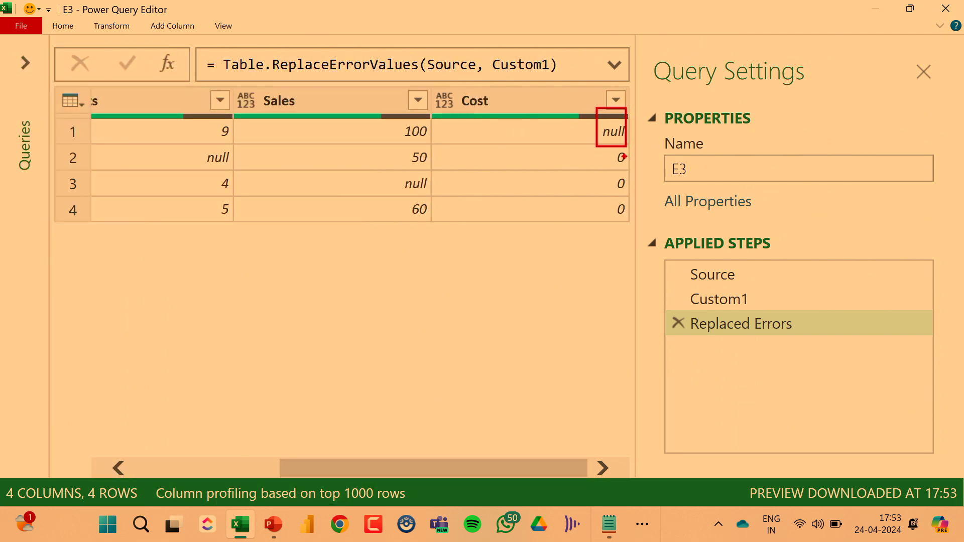
{"action": "key", "text": "Escape"}
Step: Switch to the PowerPoint presentation and go to slide 10
{"action": "left_click", "coordinate": [277, 531]}
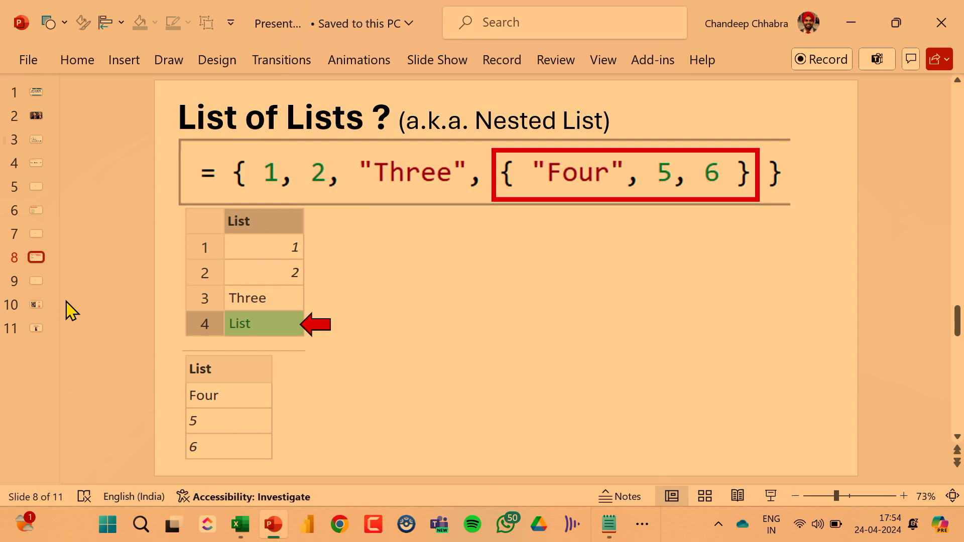
{"action": "left_click", "coordinate": [36, 307]}
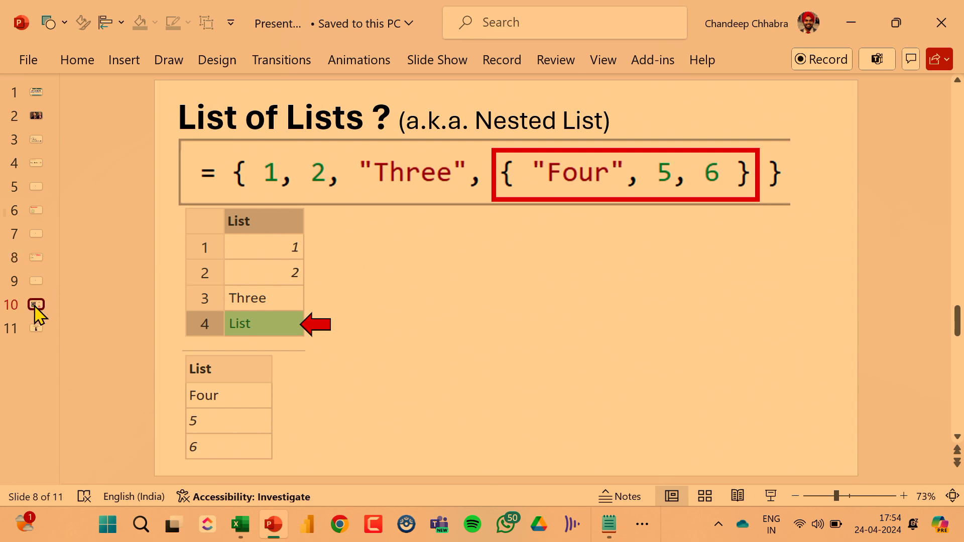